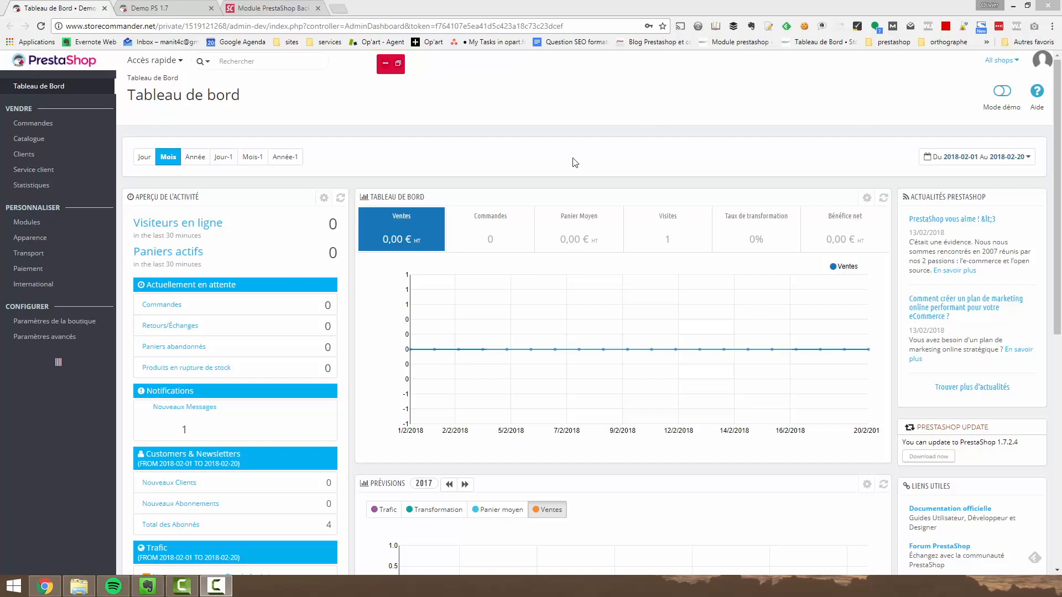
Open Store Commander's catalogue and switch the shop scope through Shop 1 and Shop 2 to Toutes les boutiques
{"action": "mouse_move", "coordinate": [31, 231]}
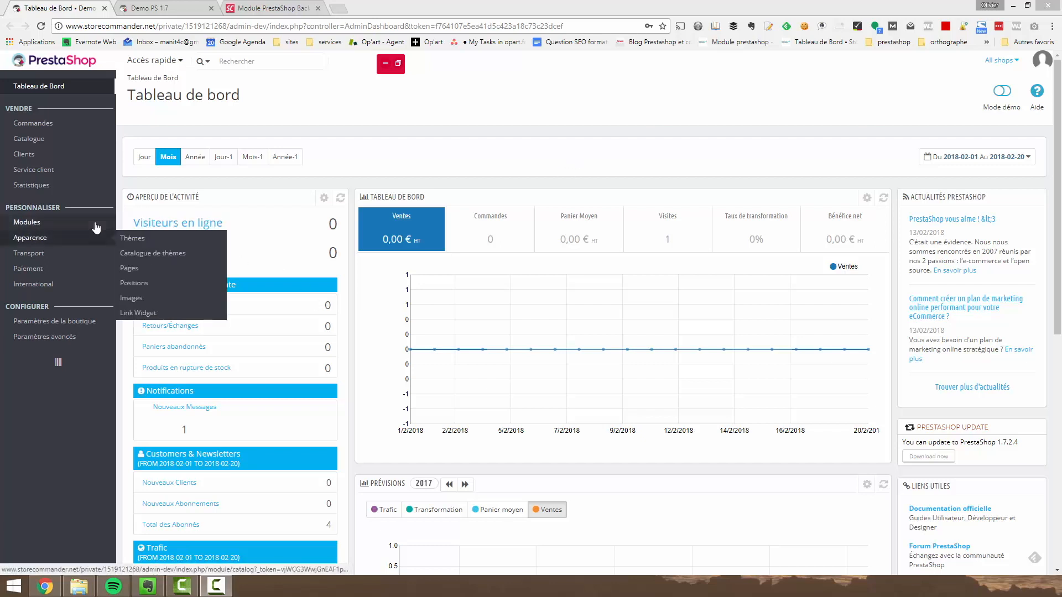
{"action": "left_click", "coordinate": [148, 238]}
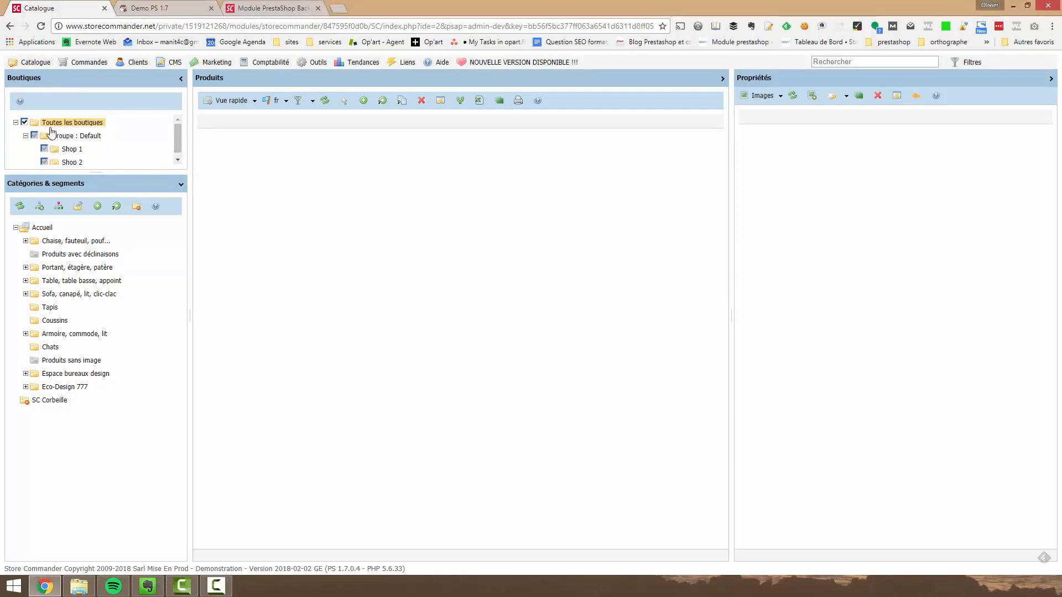
{"action": "left_click", "coordinate": [66, 149]}
{"action": "left_click", "coordinate": [68, 162]}
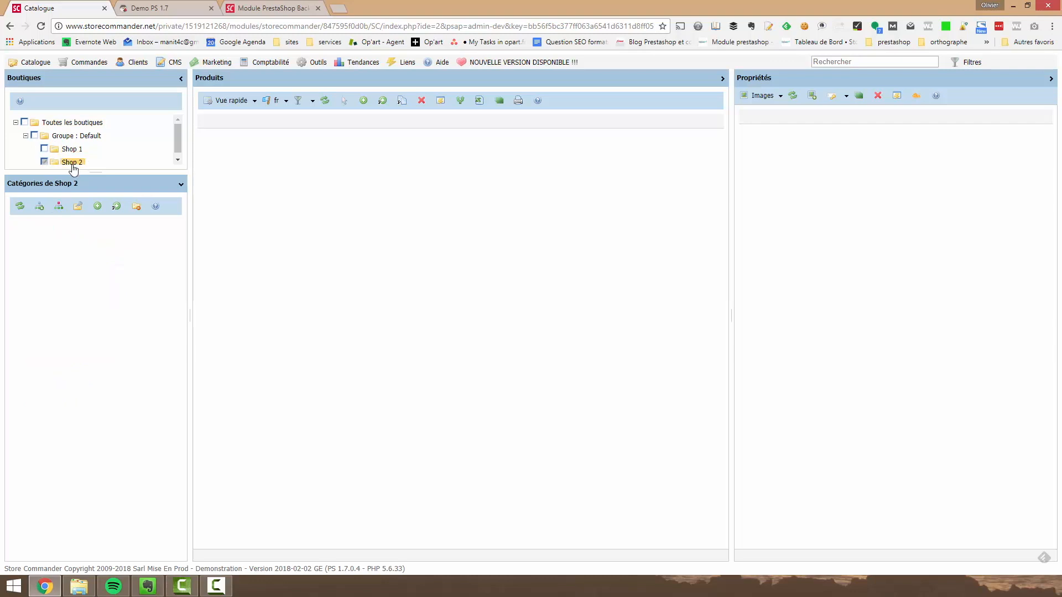
{"action": "left_click", "coordinate": [61, 123]}
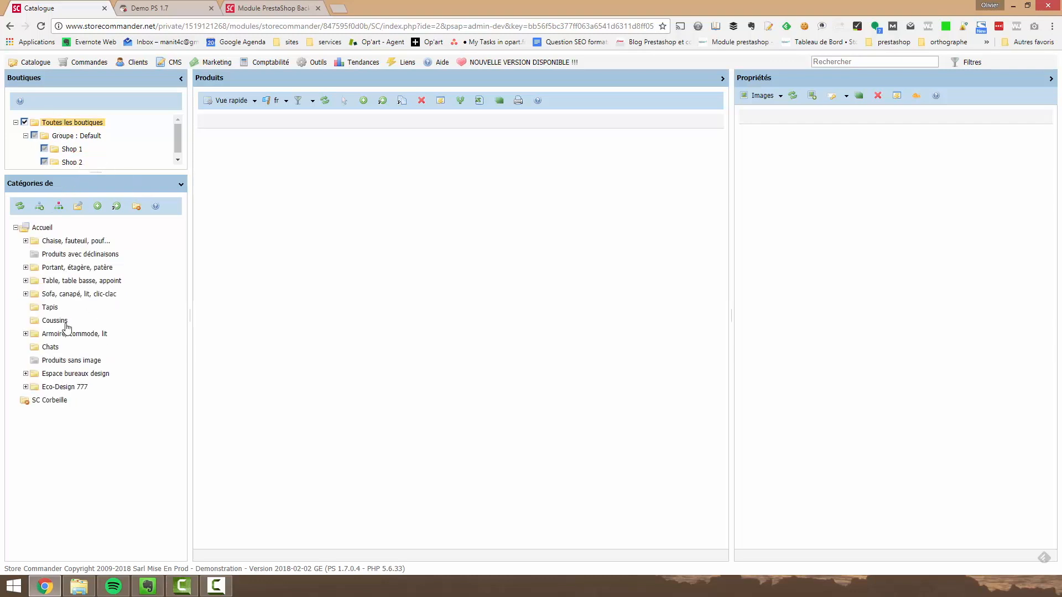
Expand the chair and "Portant, étagère, patère" categories, and list the products of "Chaise, fauteuil, pouf..."
{"action": "left_click", "coordinate": [26, 241]}
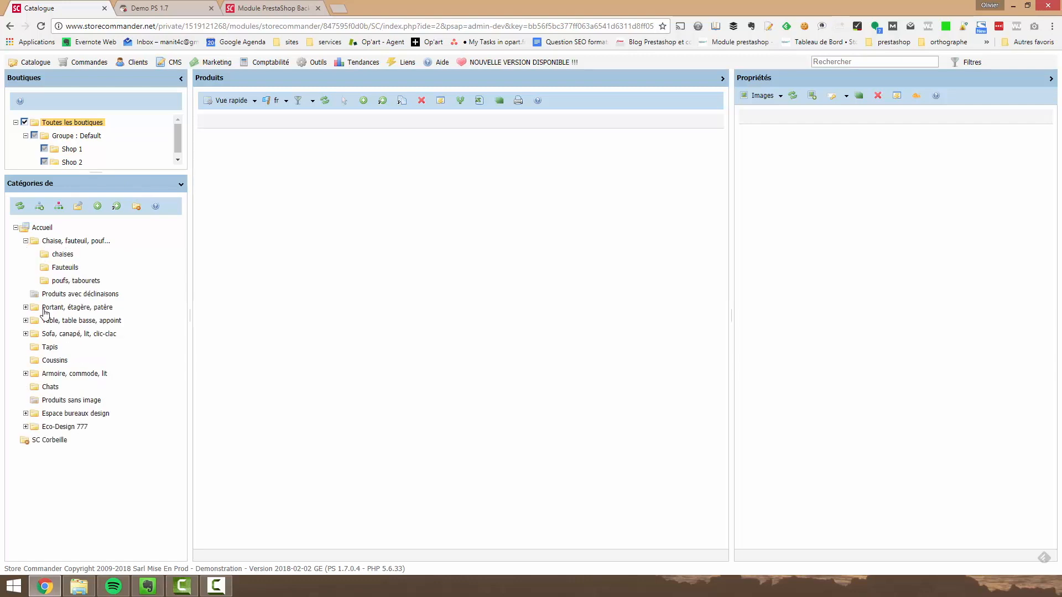
{"action": "left_click", "coordinate": [26, 308]}
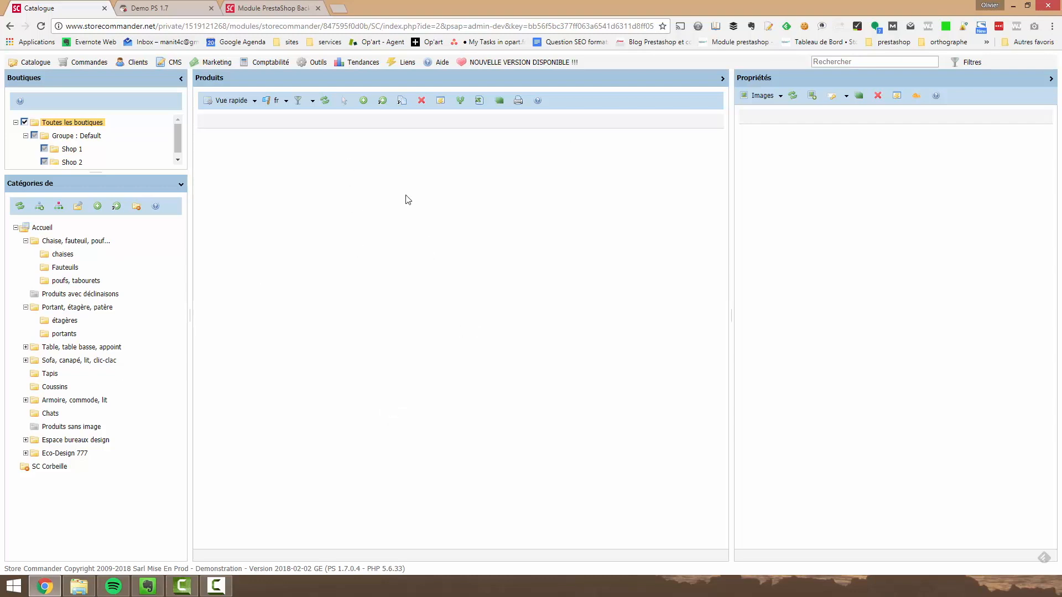
{"action": "left_click", "coordinate": [61, 244]}
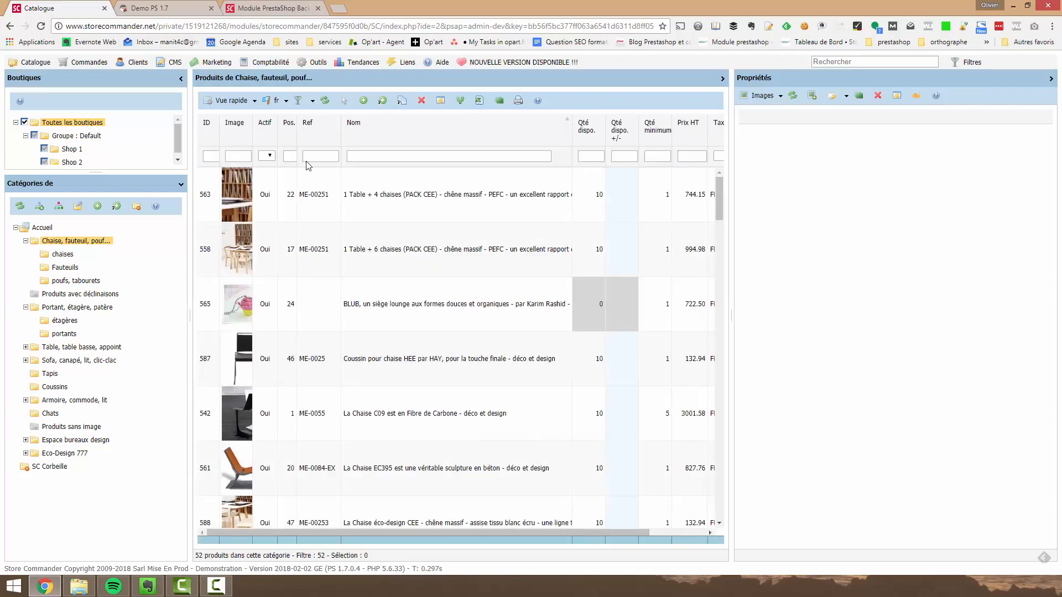
Widen the product grid by narrowing the properties and categories panels
{"action": "left_click_drag", "start_coordinate": [730, 107], "coordinate": [855, 221]}
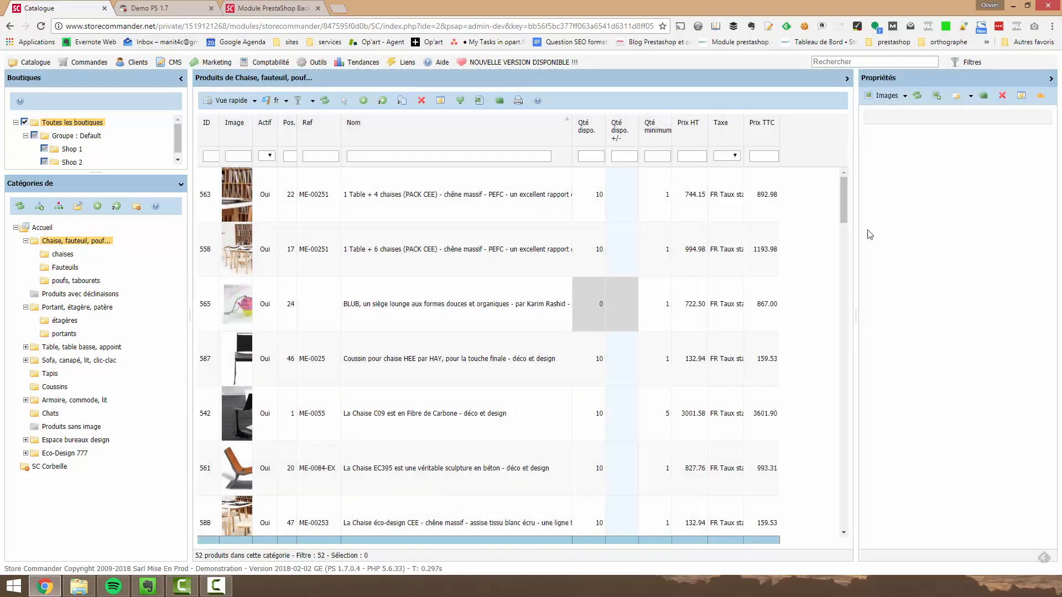
{"action": "left_click_drag", "start_coordinate": [855, 302], "coordinate": [846, 303]}
{"action": "left_click_drag", "start_coordinate": [190, 321], "coordinate": [143, 329]}
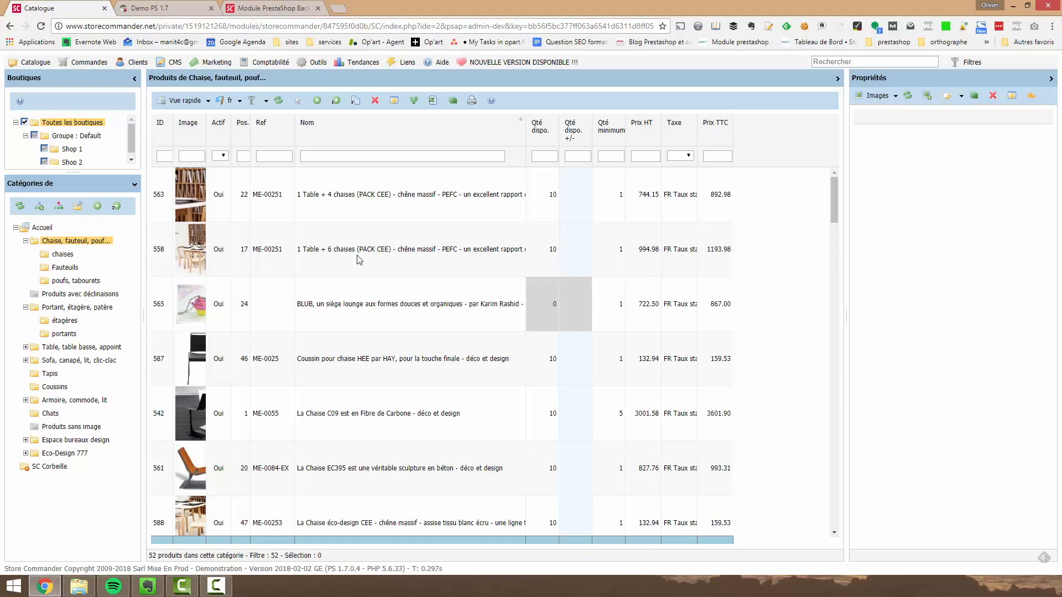
Switch the product grid to the Expédition view and look through its columns
{"action": "left_click", "coordinate": [196, 103]}
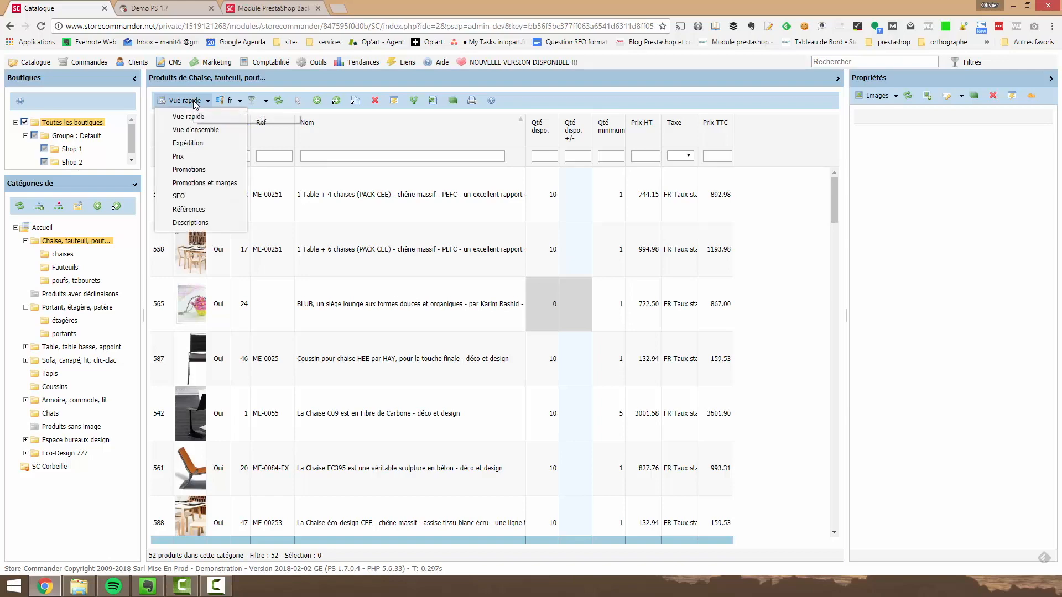
{"action": "left_click", "coordinate": [191, 144]}
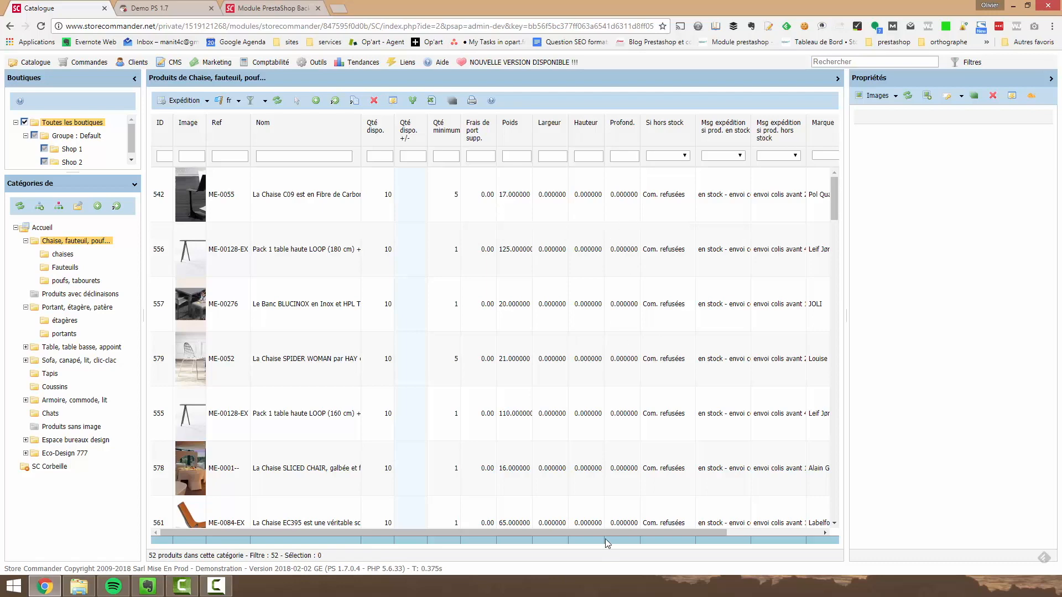
{"action": "left_click_drag", "start_coordinate": [606, 533], "coordinate": [786, 465]}
Switch the product grid to the Prix view and filter the Fournisseur column by Store Commander
{"action": "left_click", "coordinate": [191, 101]}
{"action": "left_click", "coordinate": [188, 154]}
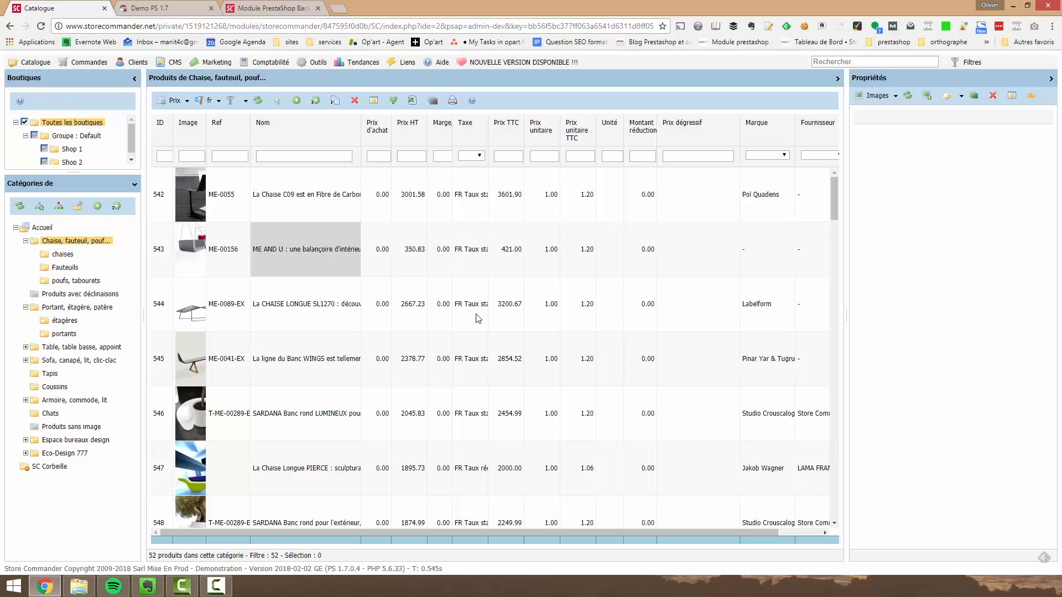
{"action": "left_click_drag", "start_coordinate": [492, 535], "coordinate": [555, 538]}
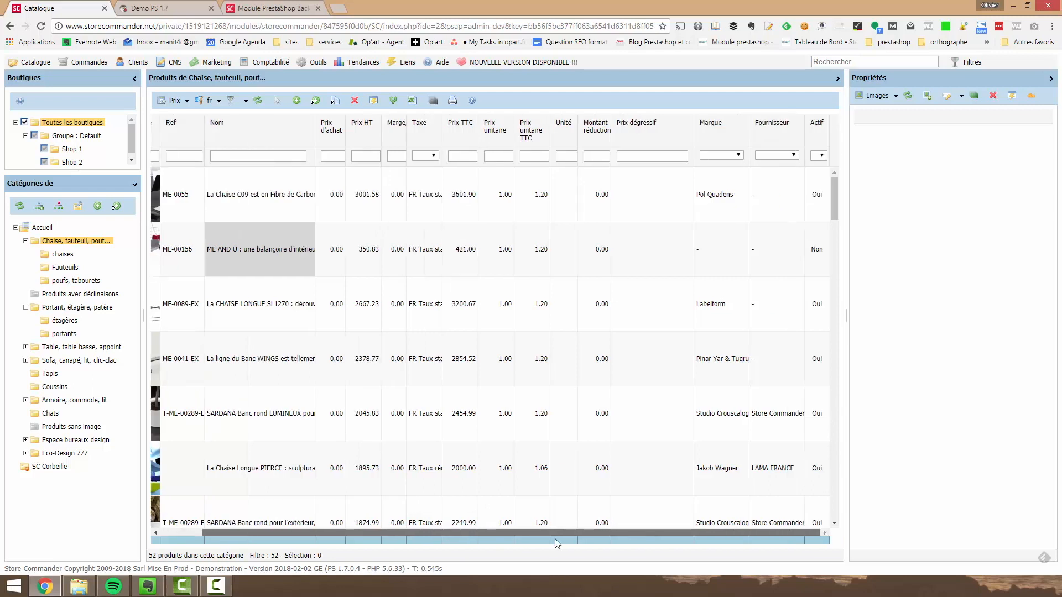
{"action": "left_click", "coordinate": [767, 156]}
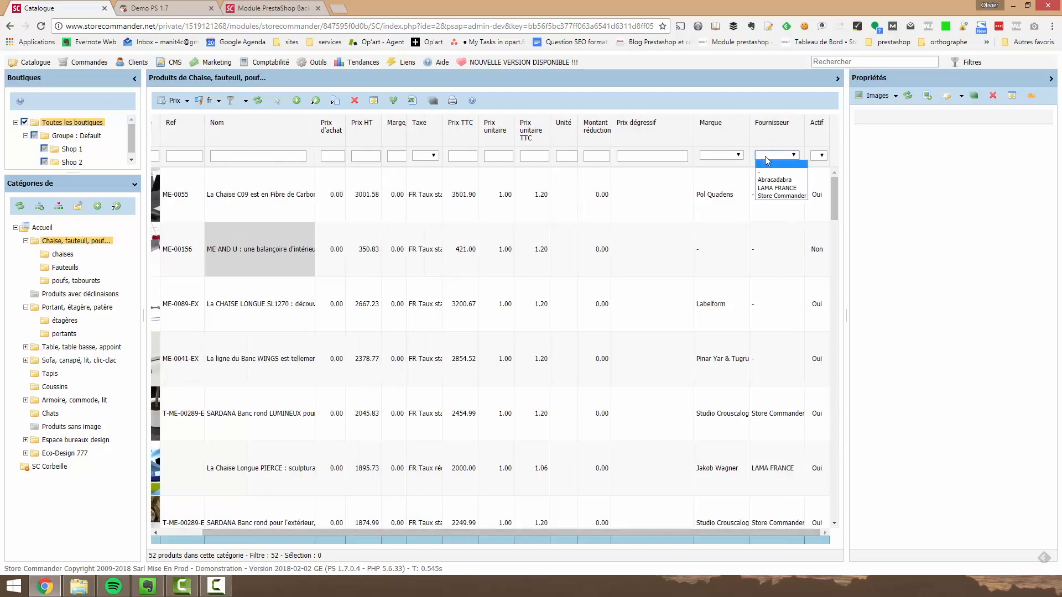
{"action": "left_click", "coordinate": [774, 196]}
{"action": "scroll", "coordinate": [460, 508], "scroll_direction": "down", "scroll_amount": 1}
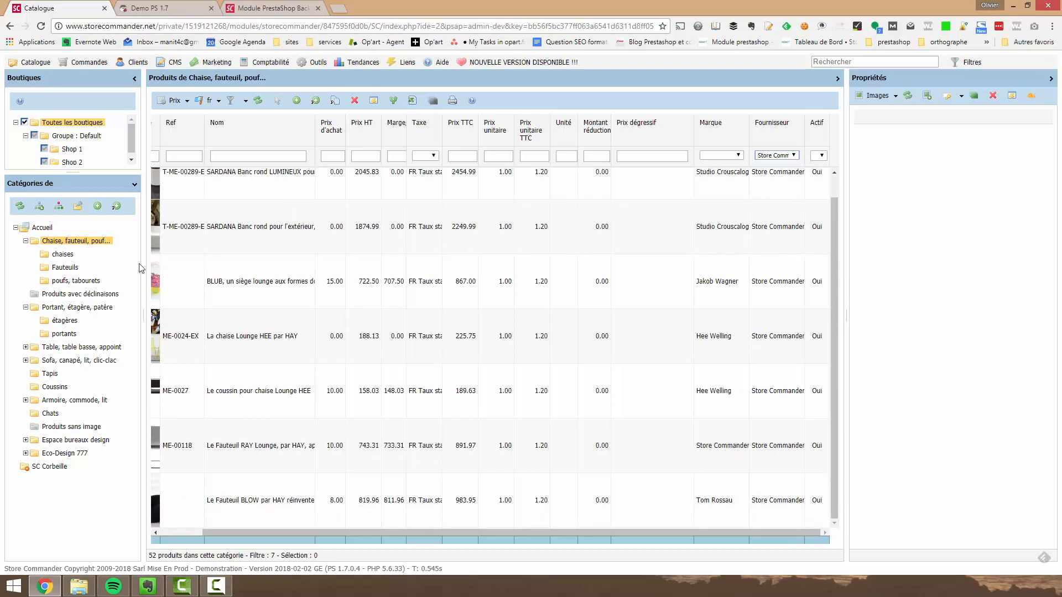
{"action": "scroll", "coordinate": [763, 522], "scroll_direction": "up", "scroll_amount": 1}
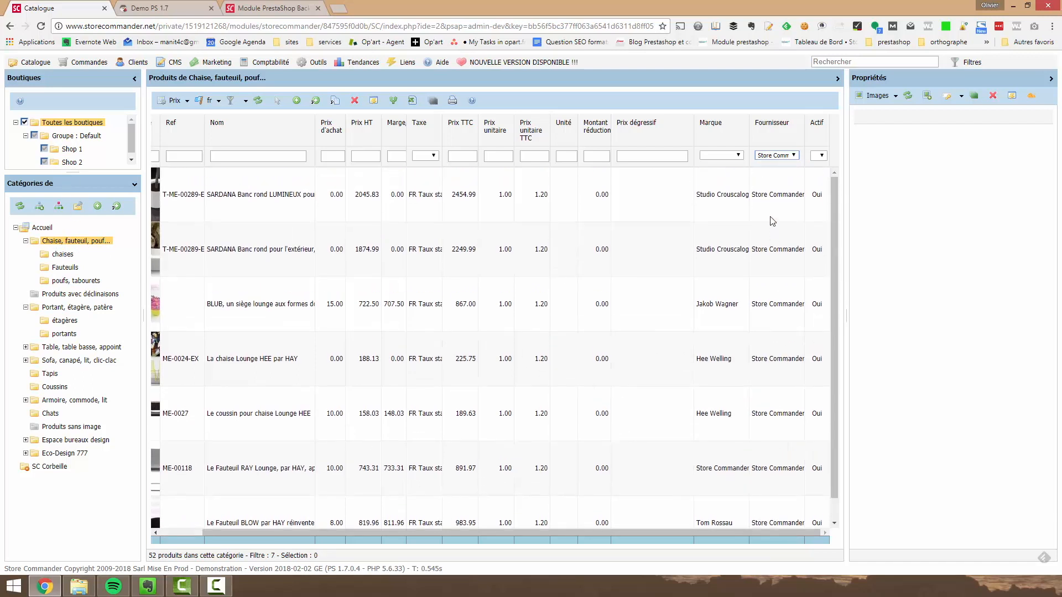
{"action": "scroll", "coordinate": [761, 525], "scroll_direction": "left", "scroll_amount": 2}
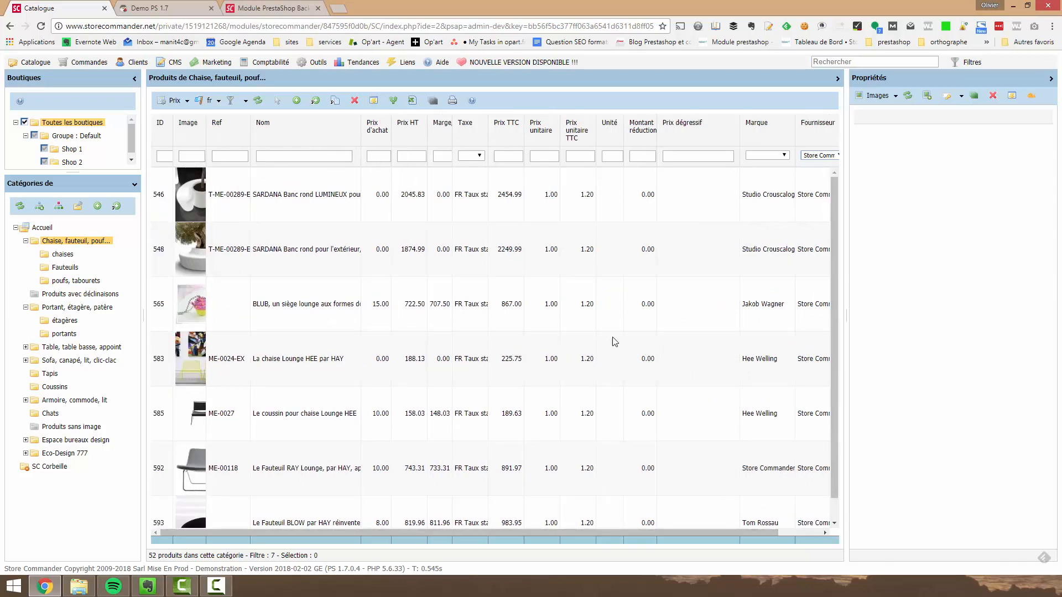
{"action": "scroll", "coordinate": [616, 540], "scroll_direction": "right", "scroll_amount": 1}
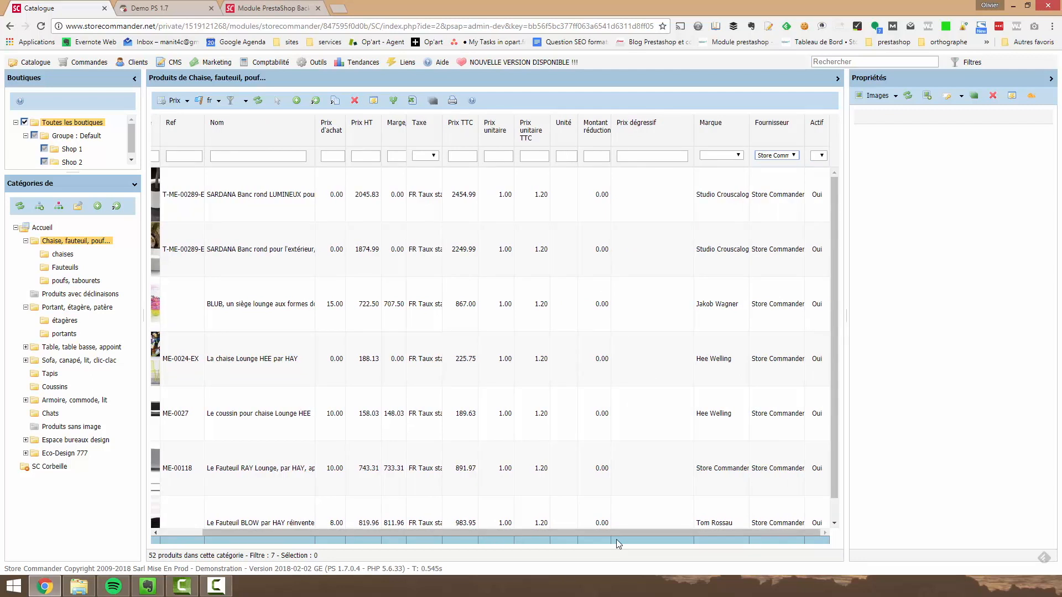
{"action": "scroll", "coordinate": [616, 539], "scroll_direction": "left", "scroll_amount": 1}
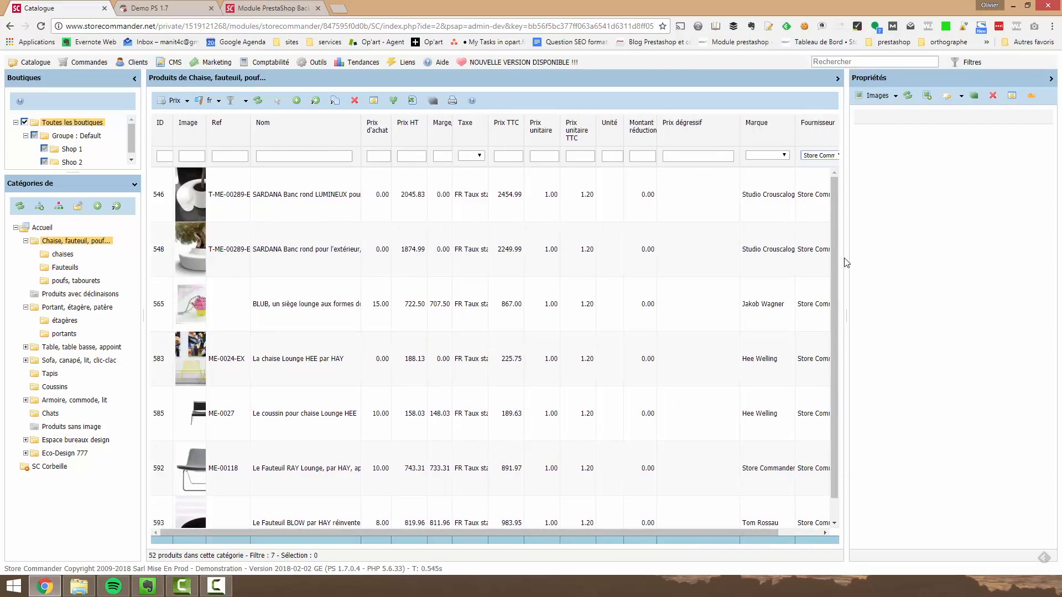
Widen the properties panel and show the Accessoires of the outdoor SARDANA Banc rond product
{"action": "left_click_drag", "start_coordinate": [846, 258], "coordinate": [736, 258]}
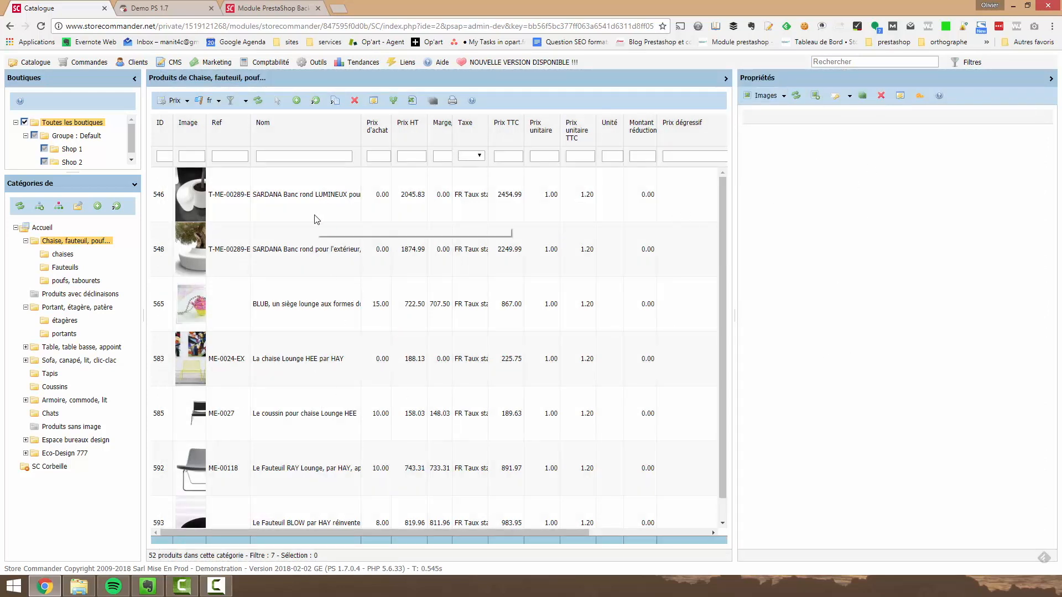
{"action": "left_click", "coordinate": [309, 236]}
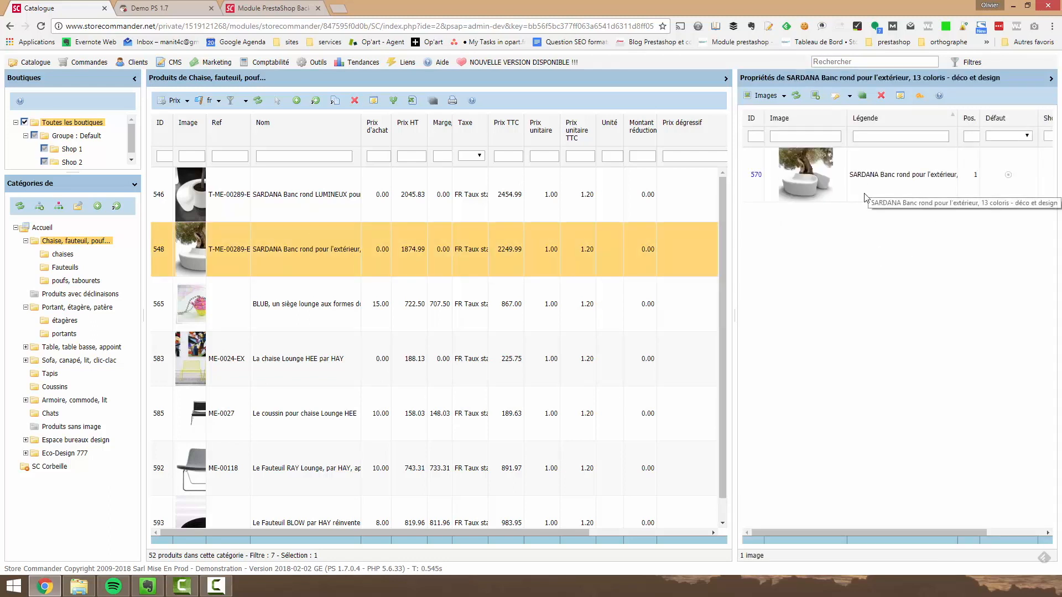
{"action": "left_click", "coordinate": [777, 98]}
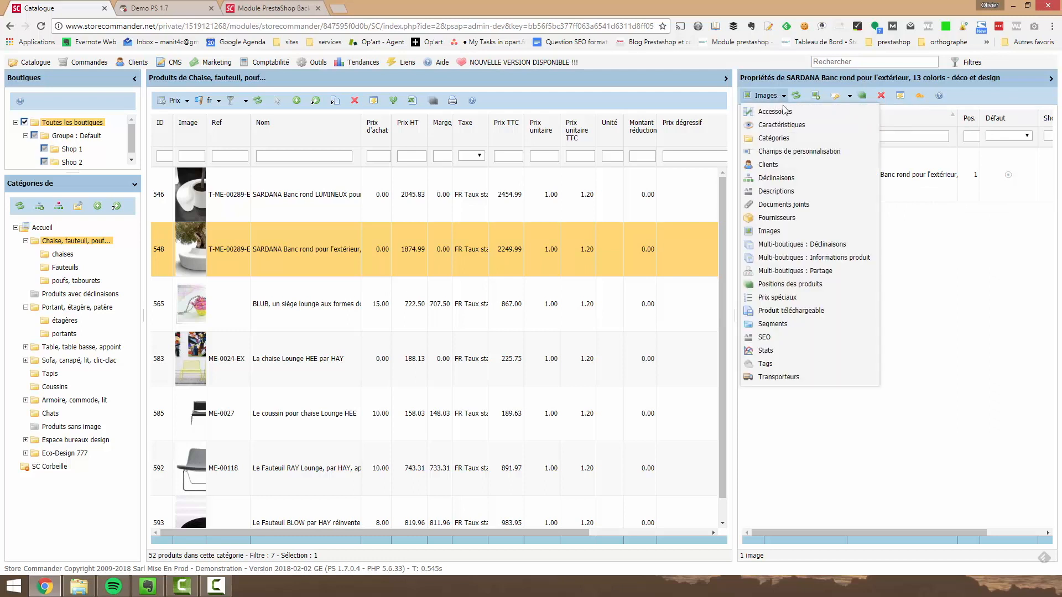
{"action": "left_click", "coordinate": [785, 112]}
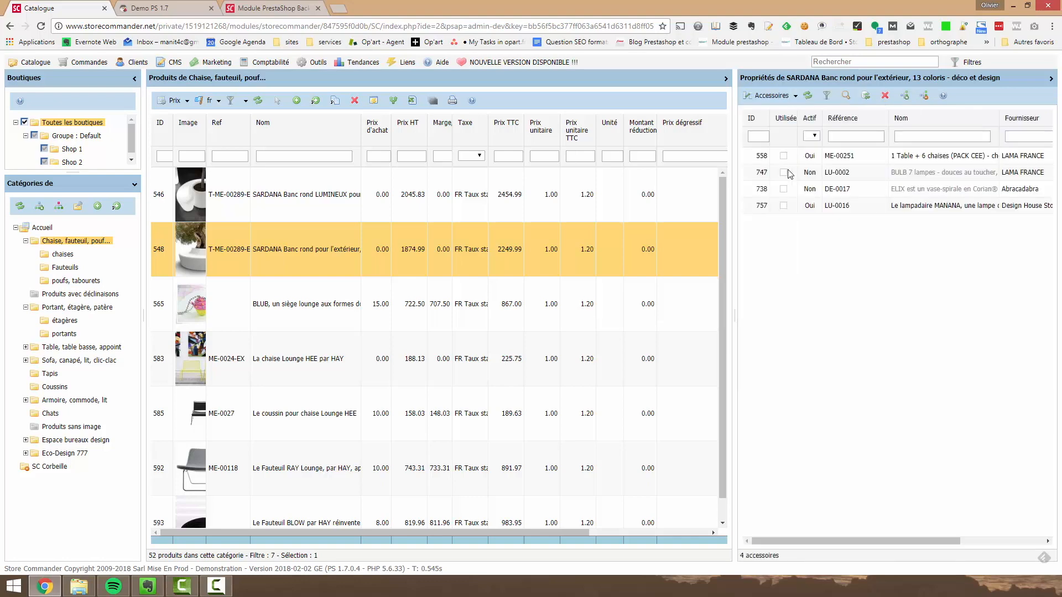
Show the Caractéristiques of the selected SARDANA bench and look over the other available property types
{"action": "left_click", "coordinate": [771, 95]}
{"action": "left_click", "coordinate": [777, 127]}
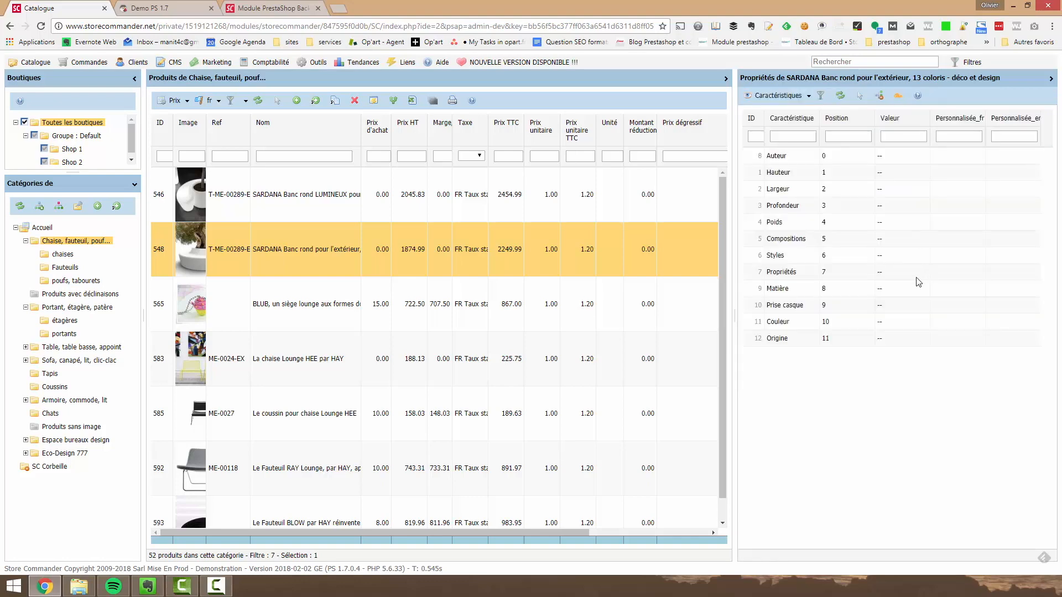
{"action": "left_click", "coordinate": [778, 96]}
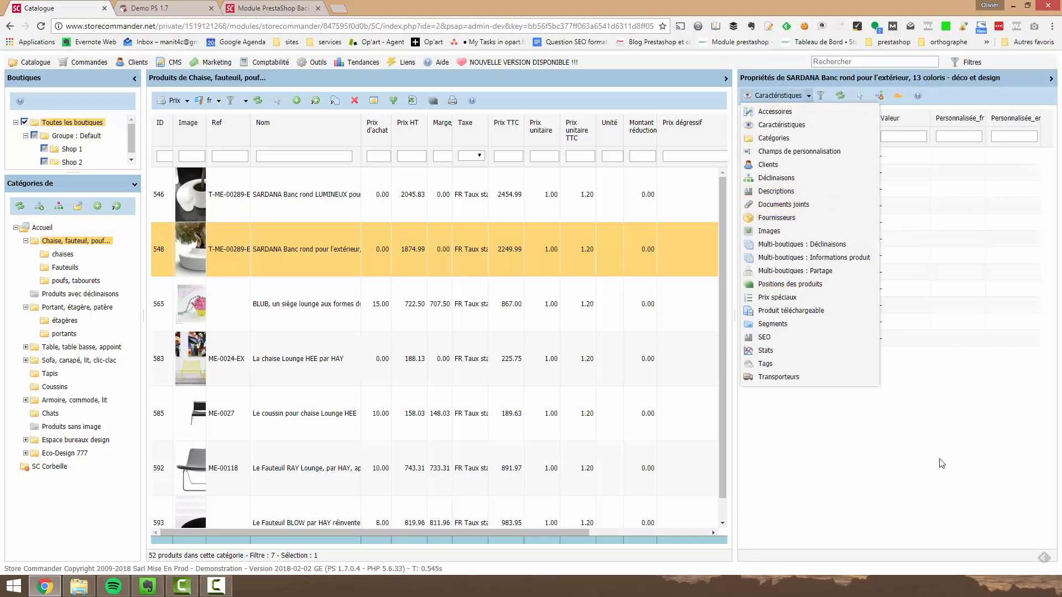
{"action": "left_click", "coordinate": [955, 466]}
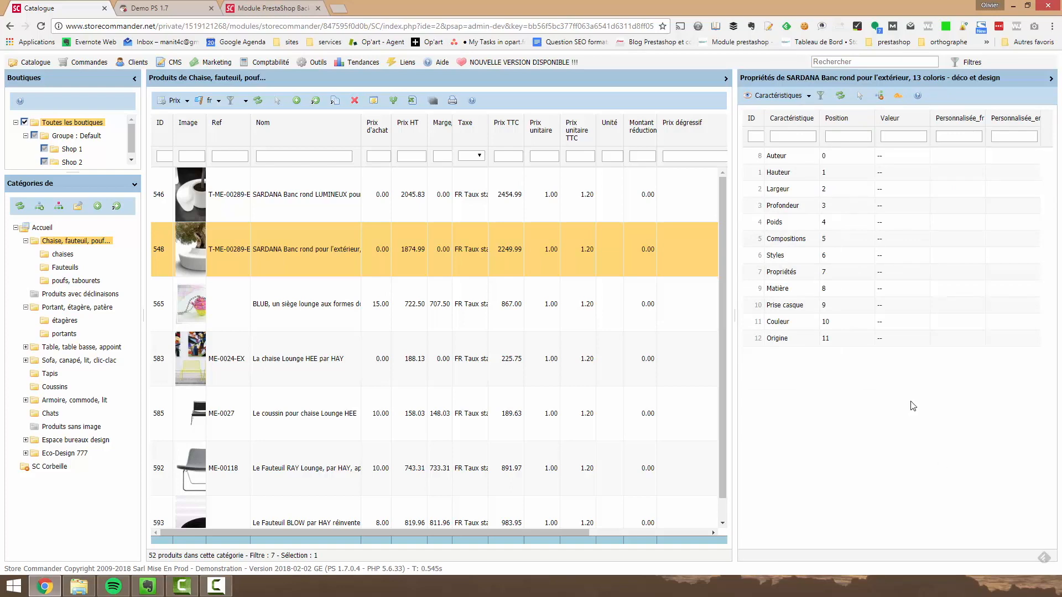
Widen the product grid slightly and move the Marge/Coef column to directly after Unité
{"action": "left_click_drag", "start_coordinate": [736, 345], "coordinate": [768, 346]}
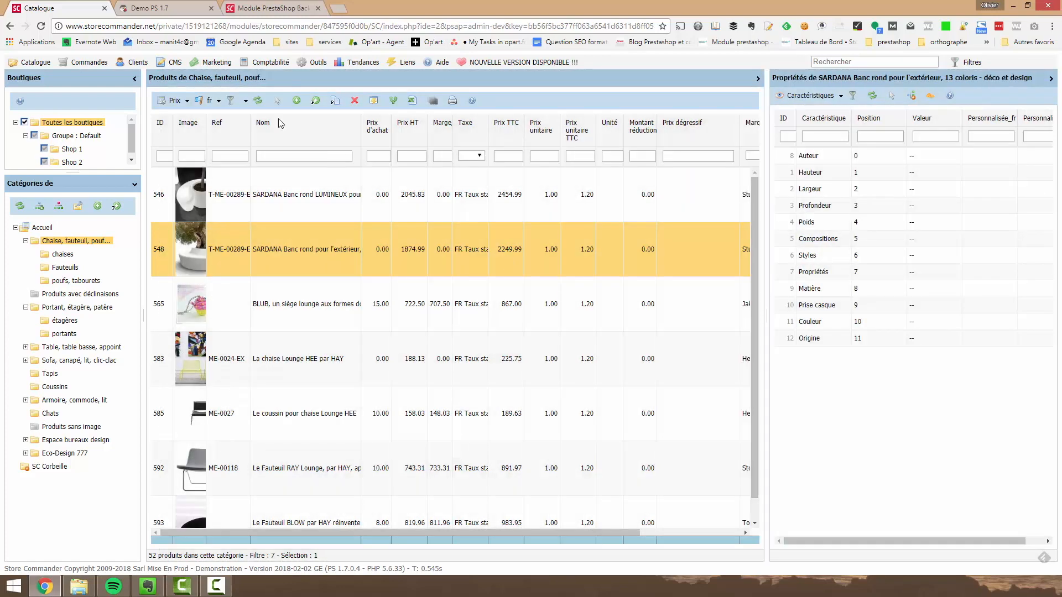
{"action": "left_click", "coordinate": [186, 100]}
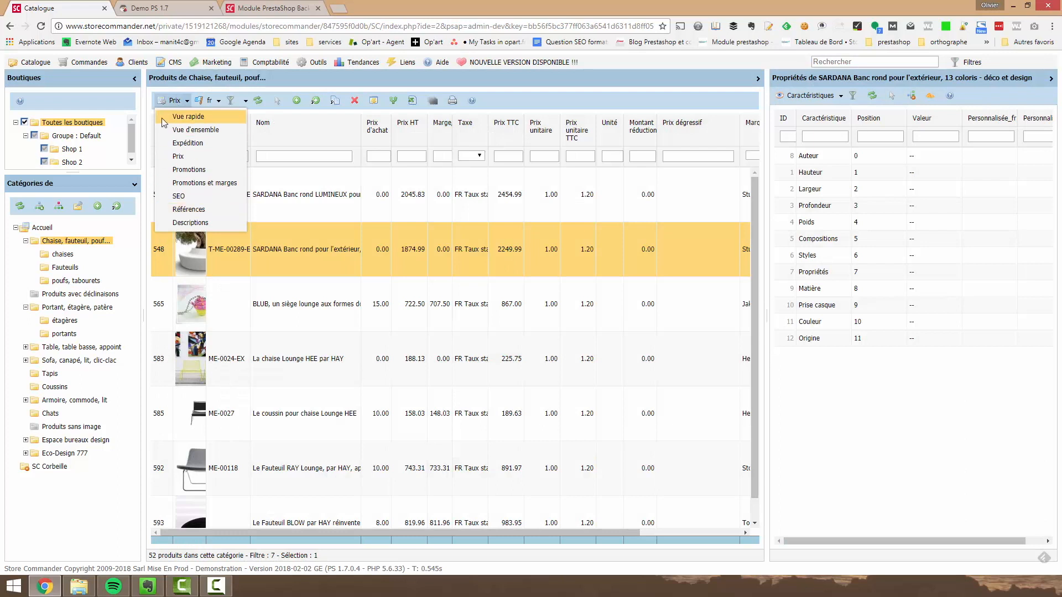
{"action": "left_click", "coordinate": [588, 110]}
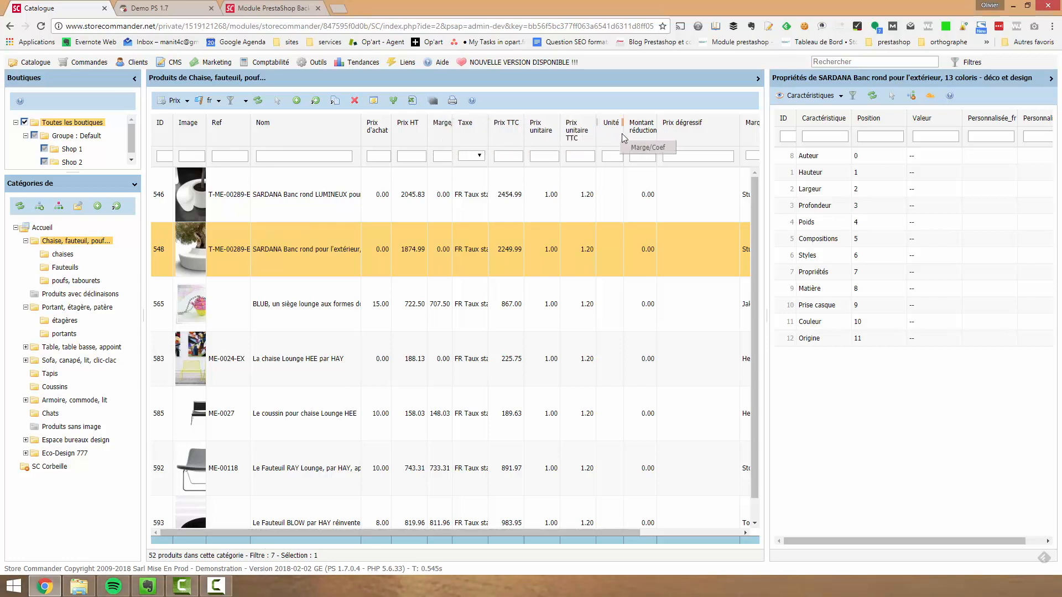
{"action": "left_click_drag", "start_coordinate": [618, 135], "coordinate": [622, 138]}
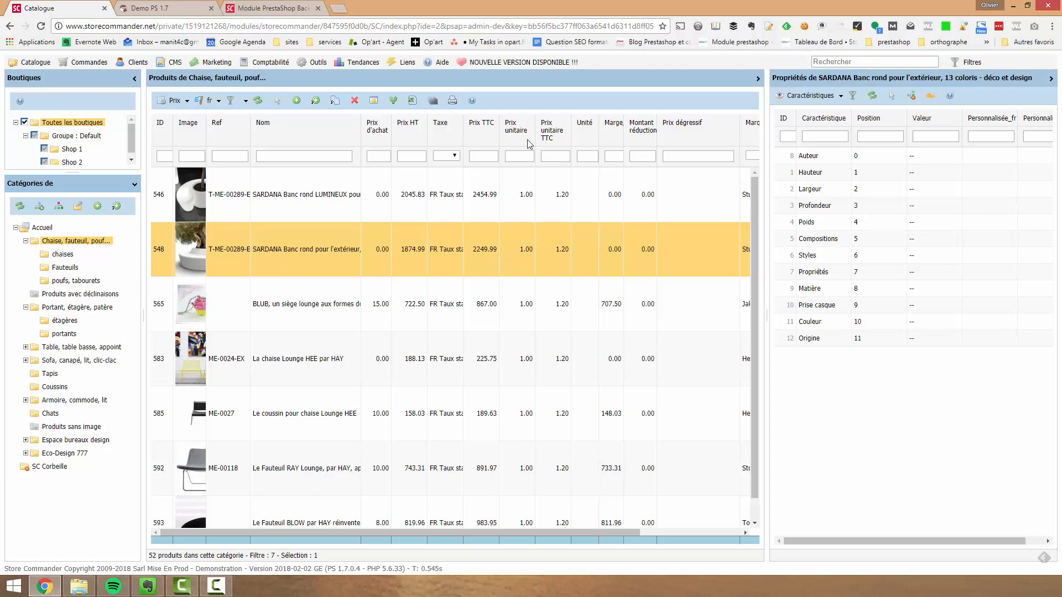
Hide the Marque column in the product grid
{"action": "right_click", "coordinate": [617, 127]}
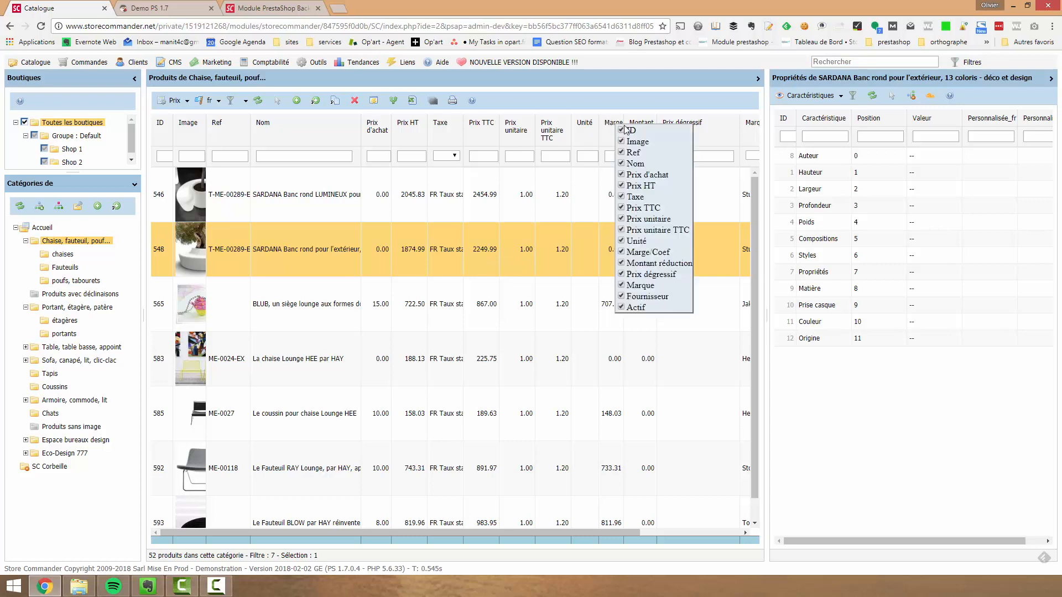
{"action": "left_click", "coordinate": [620, 286]}
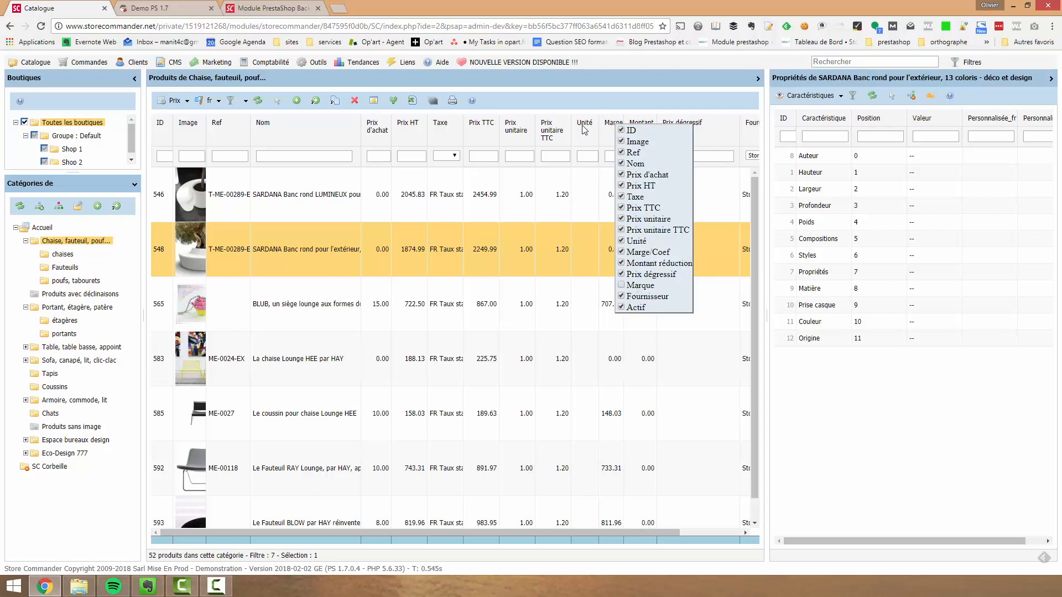
{"action": "left_click", "coordinate": [590, 102]}
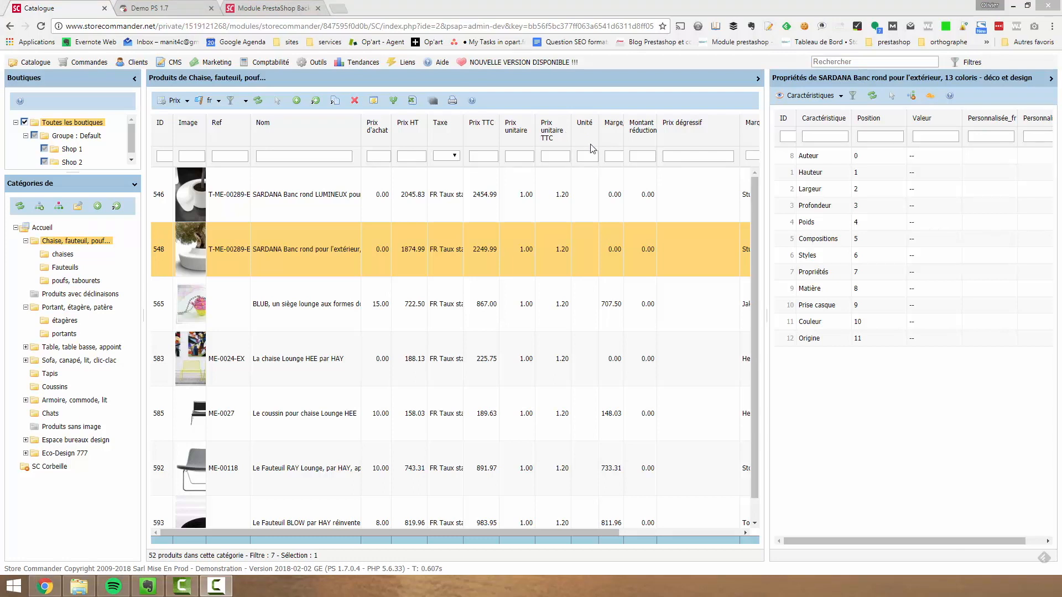
Hide the Marge/Coef column in the product grid
{"action": "right_click", "coordinate": [617, 123]}
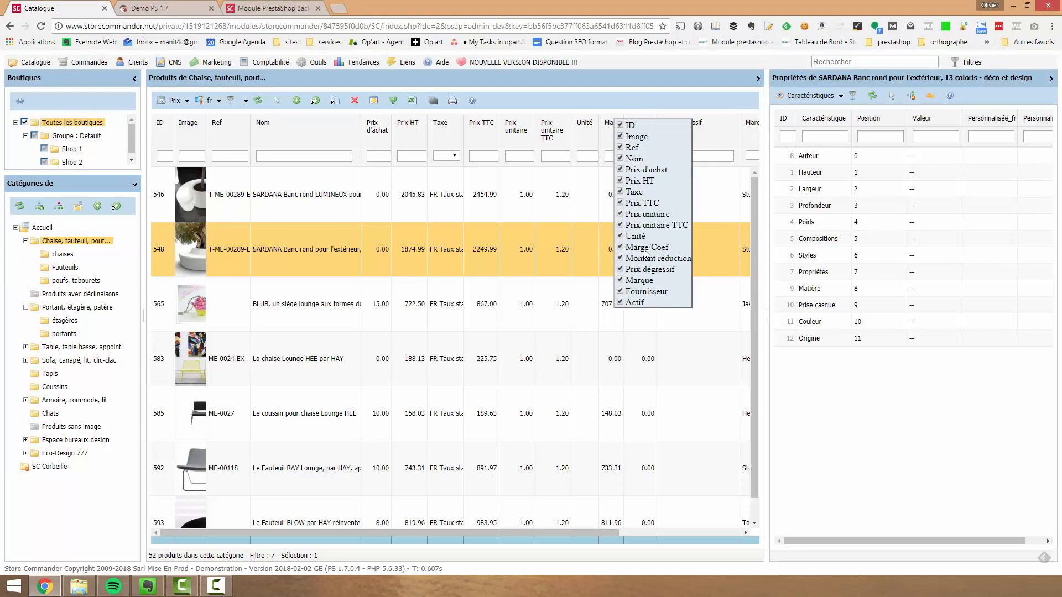
{"action": "left_click", "coordinate": [620, 247]}
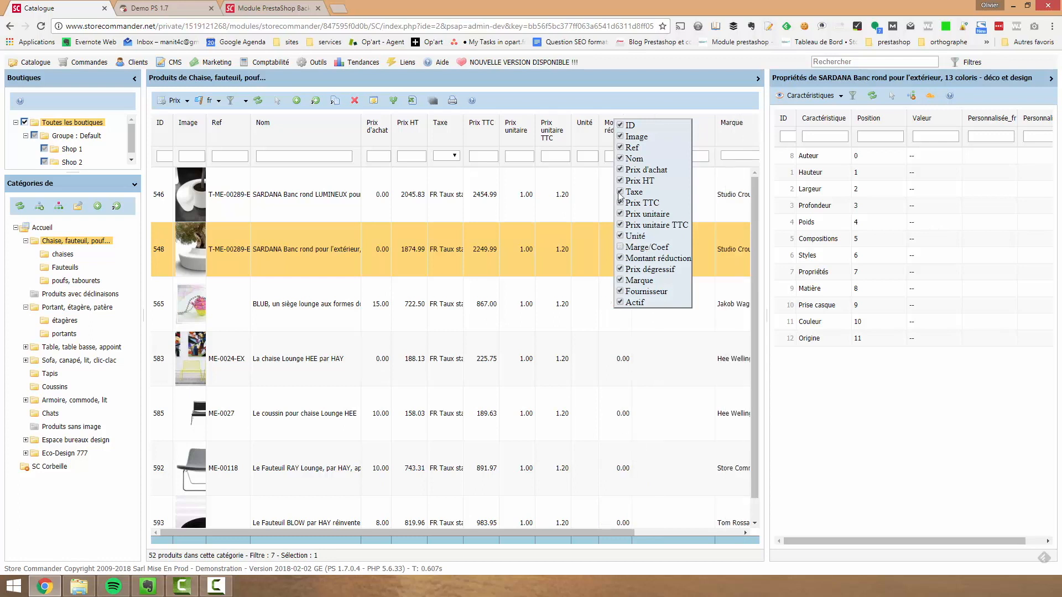
{"action": "left_click", "coordinate": [637, 102]}
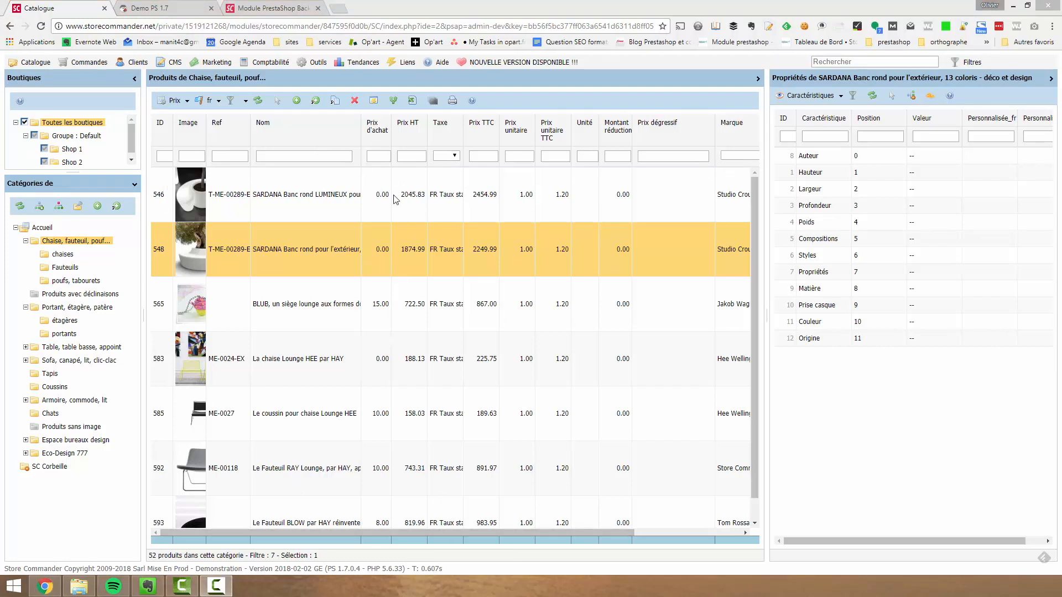
Sort the product grid by Prix d'achat in descending order
{"action": "left_click", "coordinate": [378, 133]}
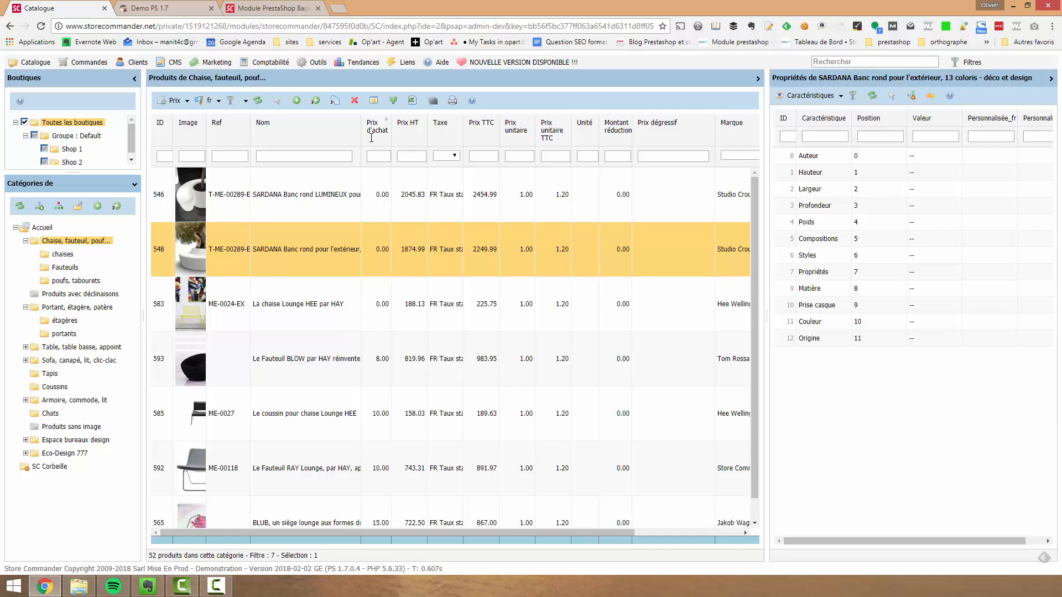
{"action": "left_click", "coordinate": [374, 129]}
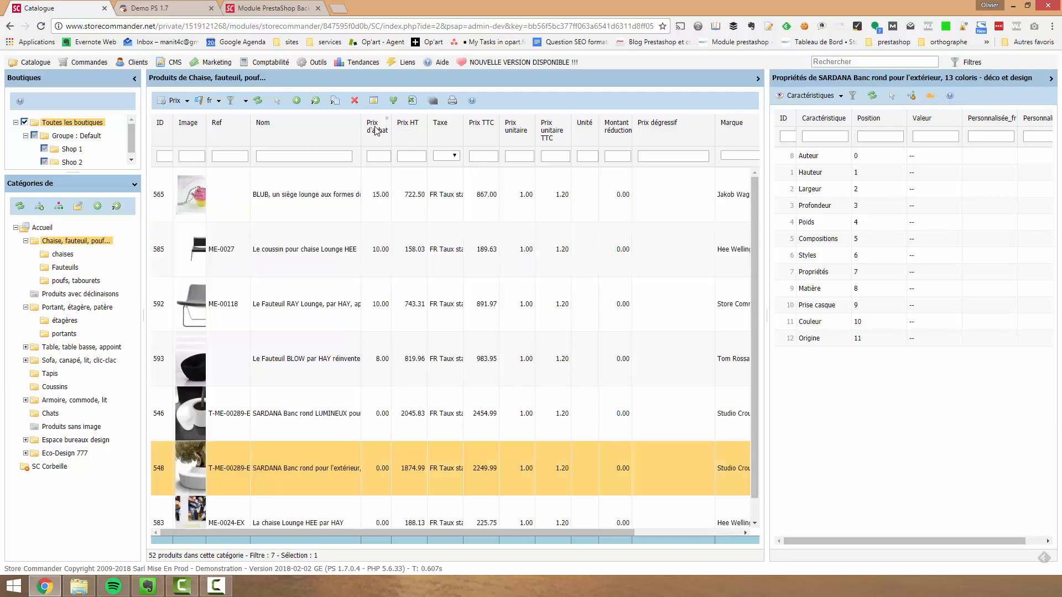
{"action": "left_click", "coordinate": [374, 129]}
{"action": "left_click", "coordinate": [376, 130]}
Widen the shops and categories area, view the Shop 2 catalogue and return to Toutes les boutiques
{"action": "left_click_drag", "start_coordinate": [143, 247], "coordinate": [215, 249]}
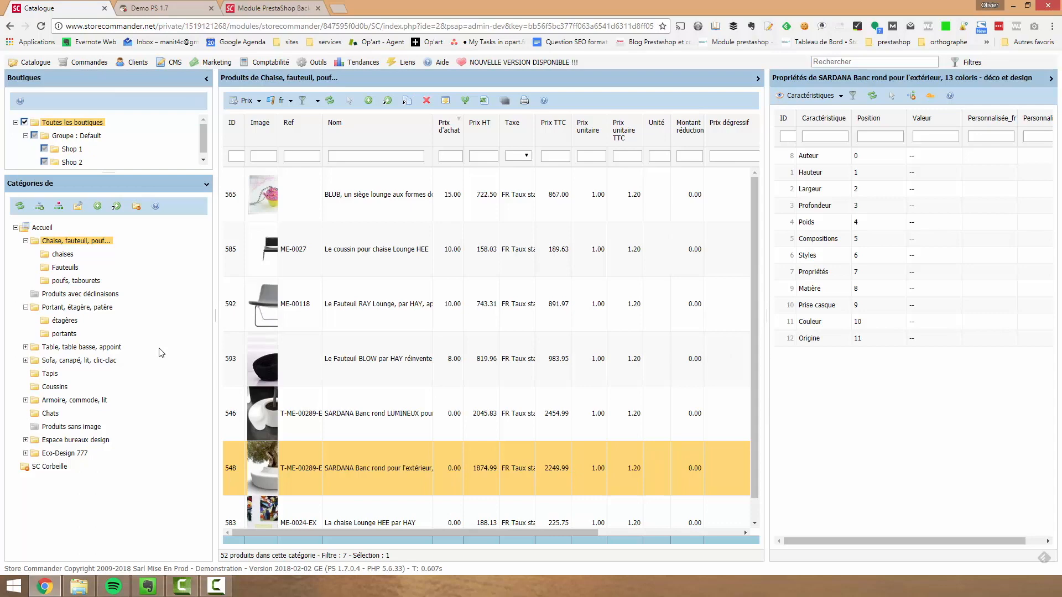
{"action": "left_click", "coordinate": [69, 162]}
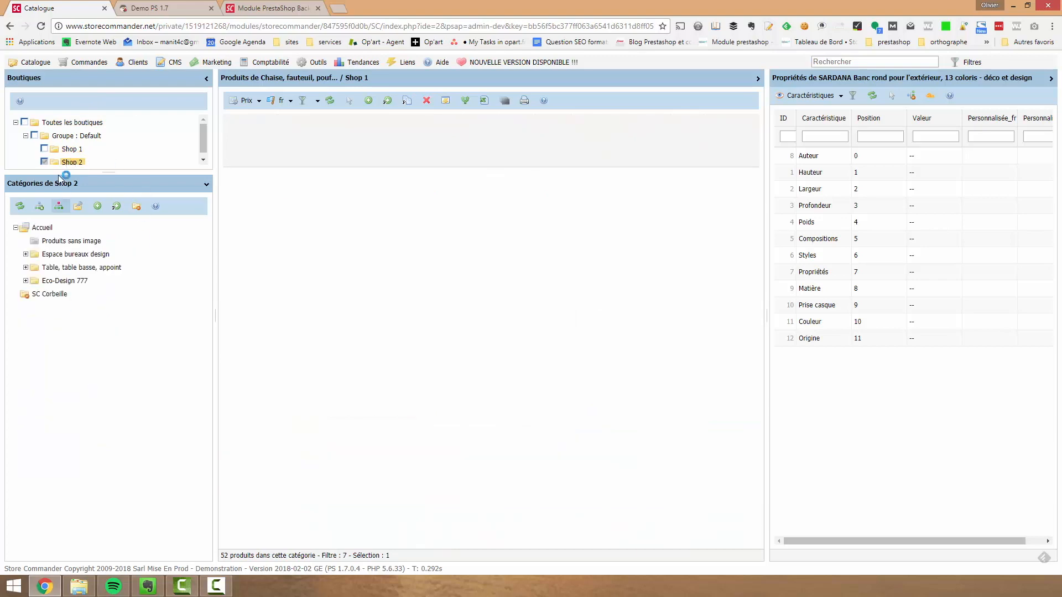
{"action": "left_click", "coordinate": [71, 123]}
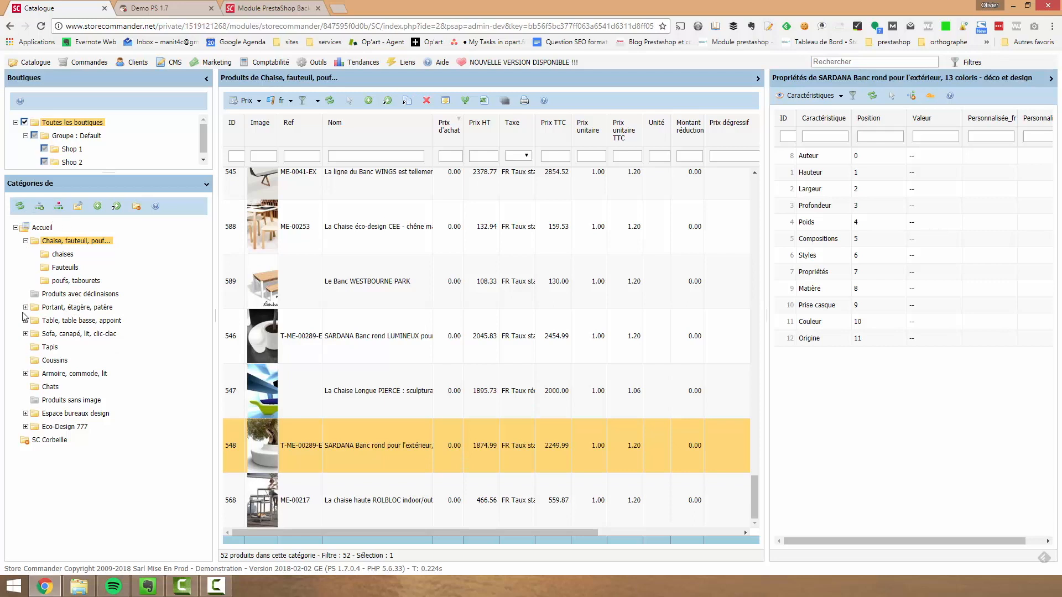
Look into the Portant, étagère, patère and Table, table basse, appoint subcategories, and leave the whole category tree collapsed
{"action": "left_click", "coordinate": [26, 307]}
{"action": "left_click", "coordinate": [25, 347]}
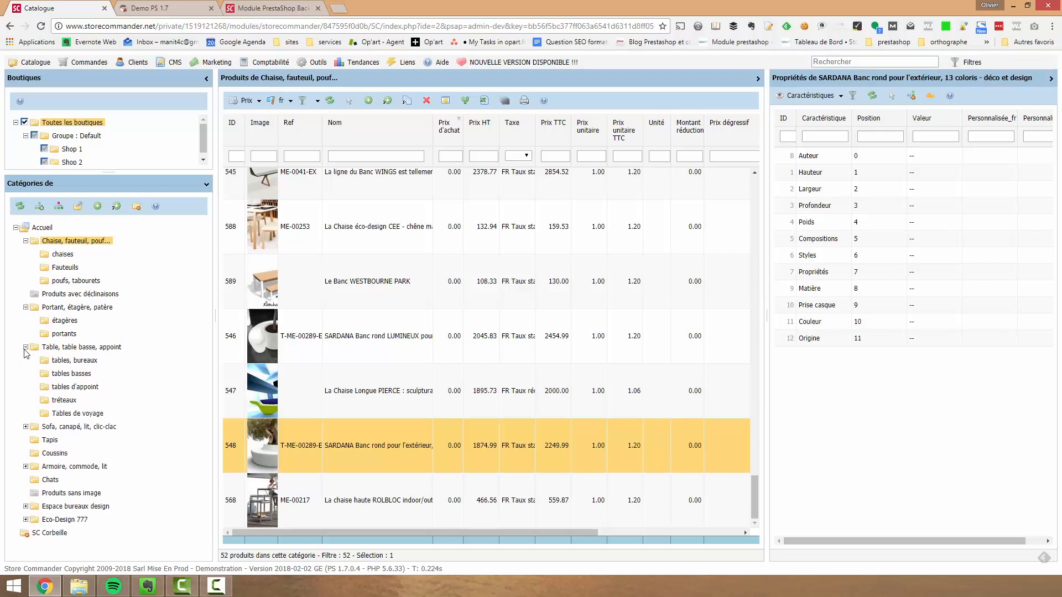
{"action": "left_click", "coordinate": [25, 347]}
{"action": "left_click", "coordinate": [26, 307]}
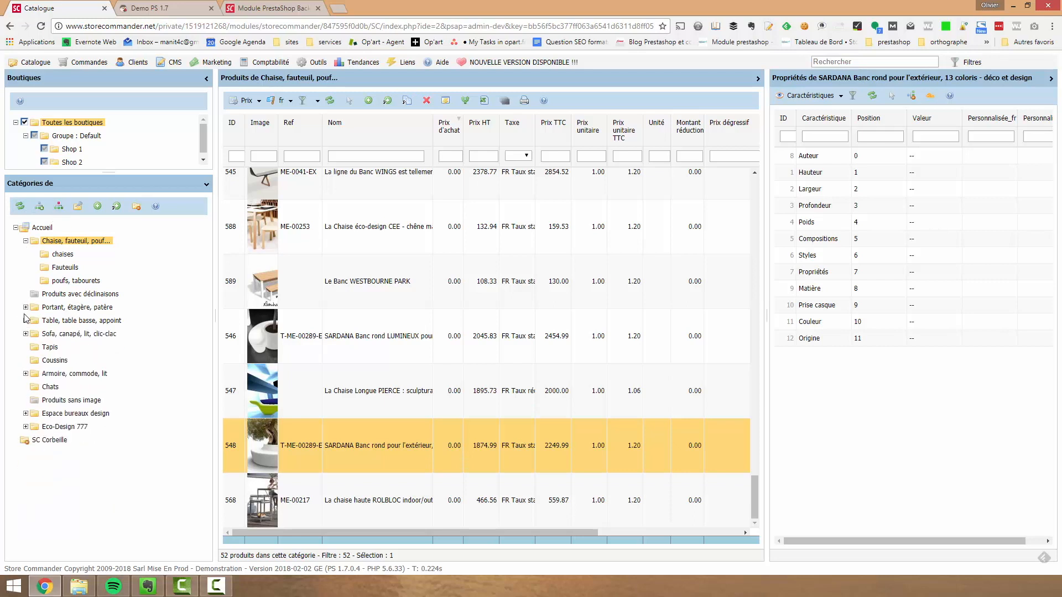
{"action": "left_click", "coordinate": [25, 241]}
View the products in Produits avec déclinaisons and those in SC Corbeille
{"action": "left_click", "coordinate": [58, 255]}
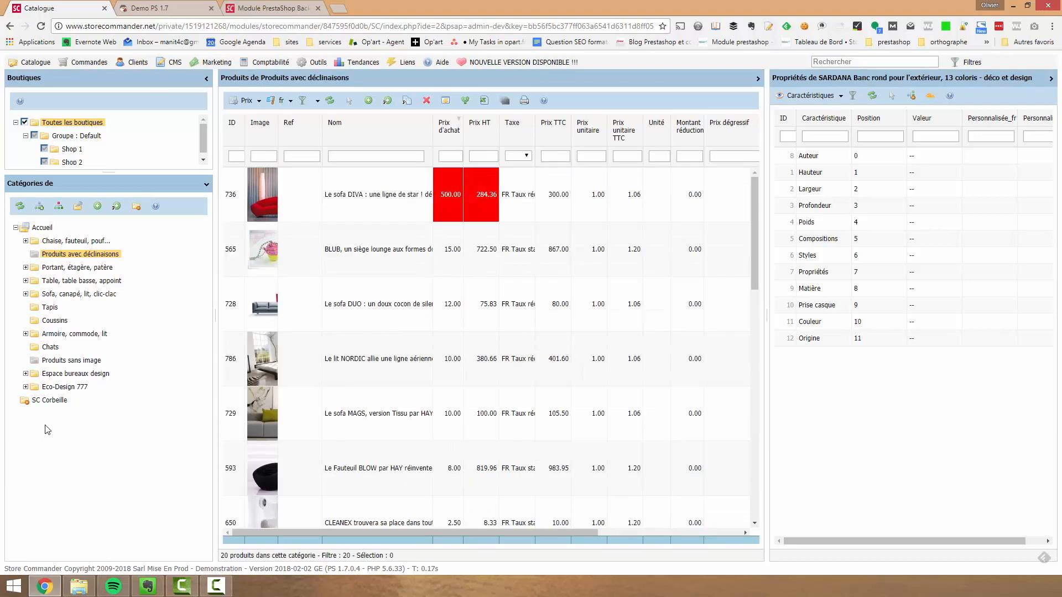
{"action": "left_click", "coordinate": [45, 401]}
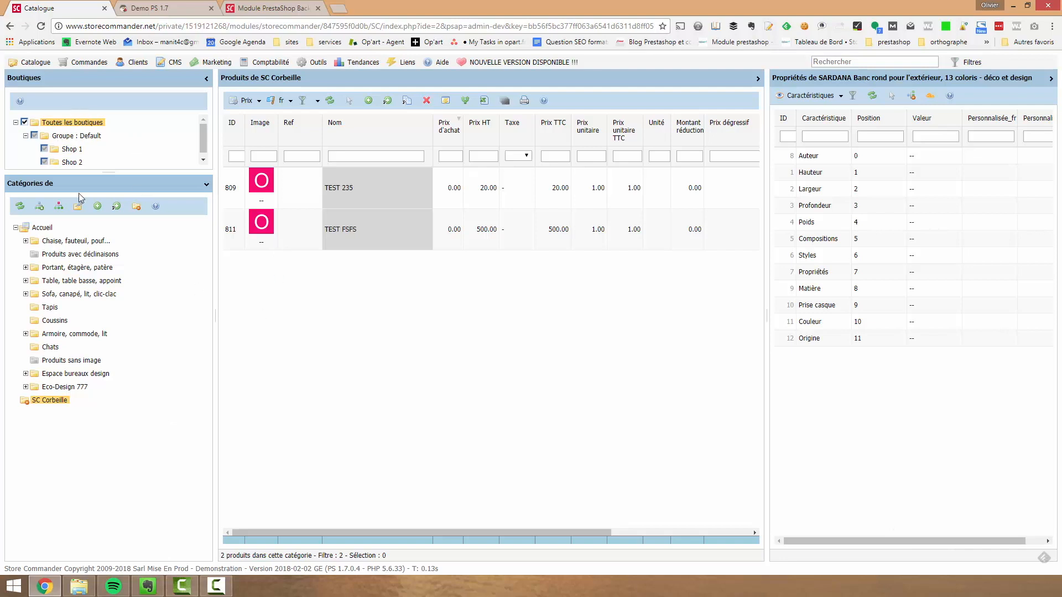
In Shop 1, move the Coussin pour chaise HEE product from Chaise, fauteuil, pouf... to SC Corbeille and view the bin
{"action": "left_click", "coordinate": [75, 153]}
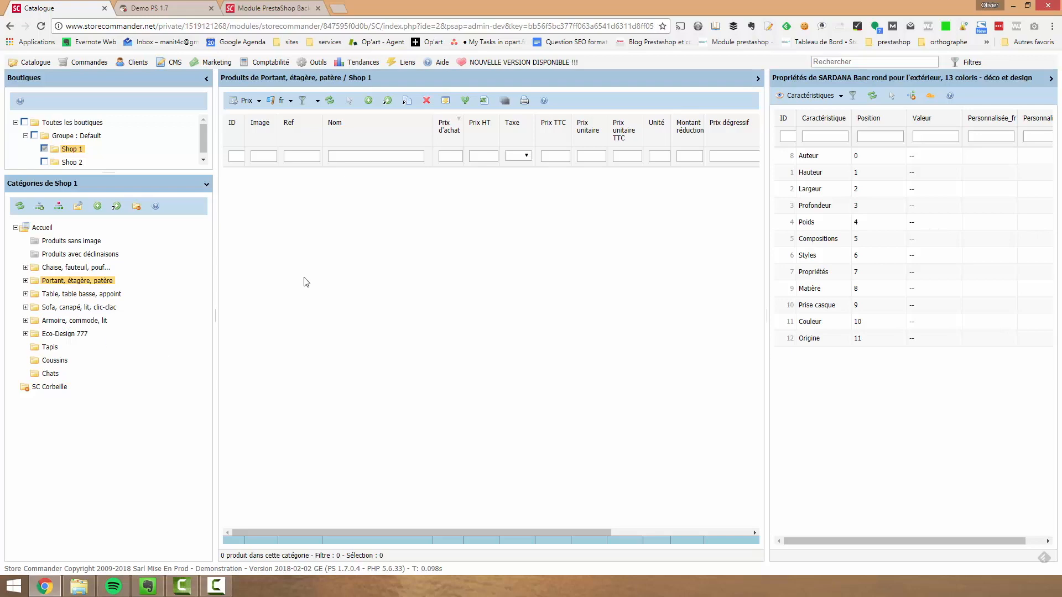
{"action": "left_click", "coordinate": [75, 267]}
{"action": "left_click_drag", "start_coordinate": [239, 314], "coordinate": [49, 391]}
{"action": "left_click", "coordinate": [49, 387]}
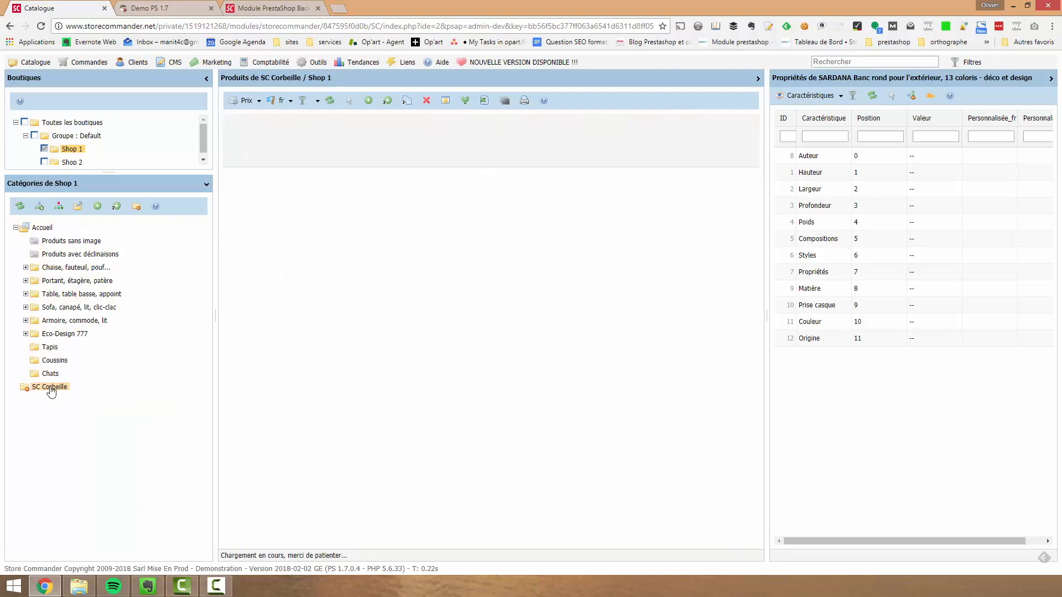
Move the Coussin pour chaise HEE product from SC Corbeille back to the Chaise, fauteuil, pouf... category
{"action": "left_click", "coordinate": [374, 218]}
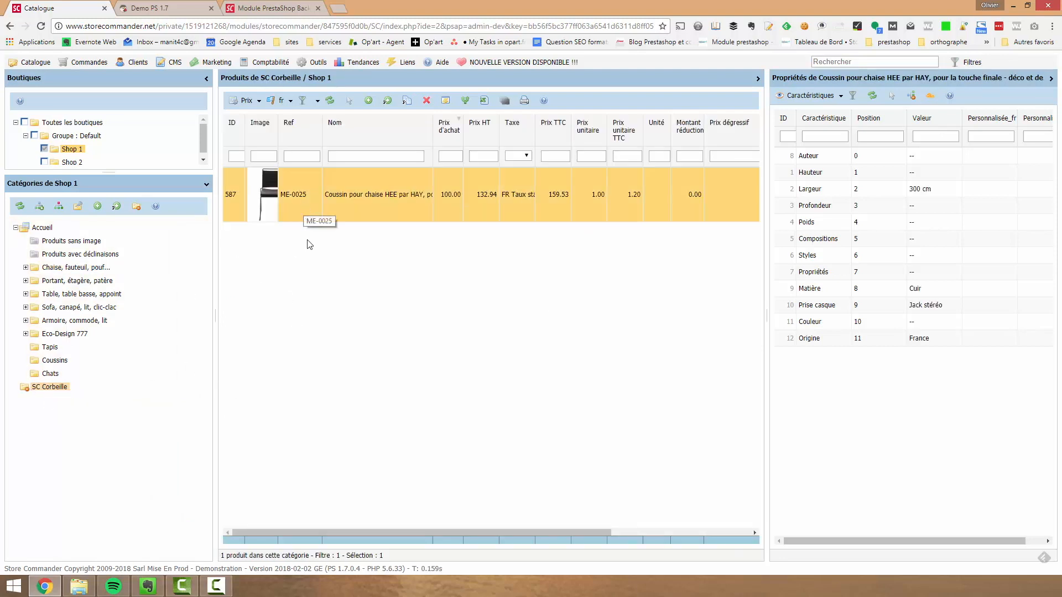
{"action": "left_click_drag", "start_coordinate": [301, 197], "coordinate": [47, 271]}
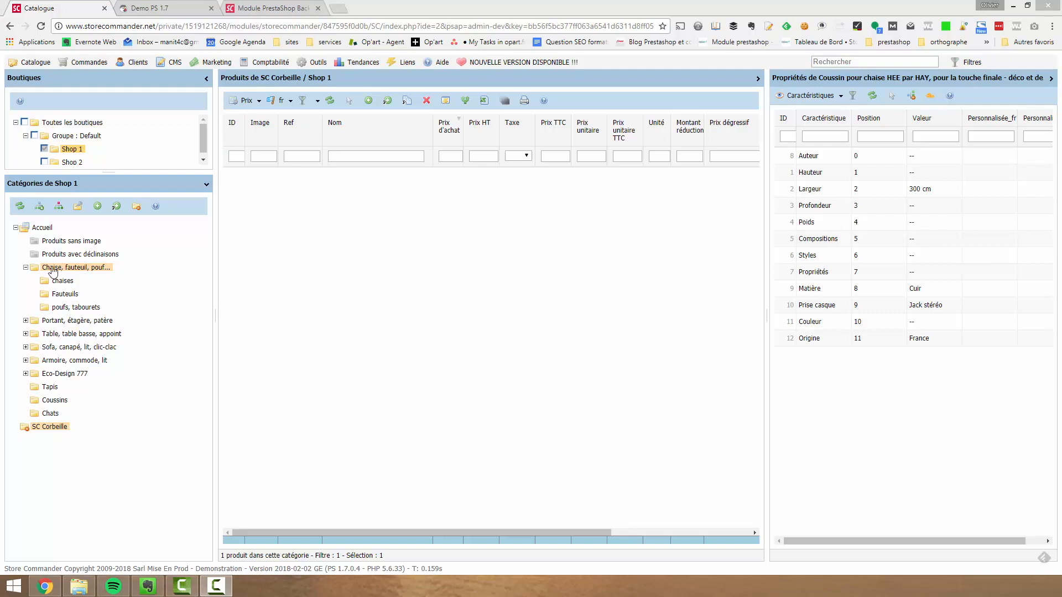
Return to Toutes les boutiques and display the products of the Chaise, fauteuil, pouf... category
{"action": "left_click", "coordinate": [25, 122]}
{"action": "left_click", "coordinate": [72, 123]}
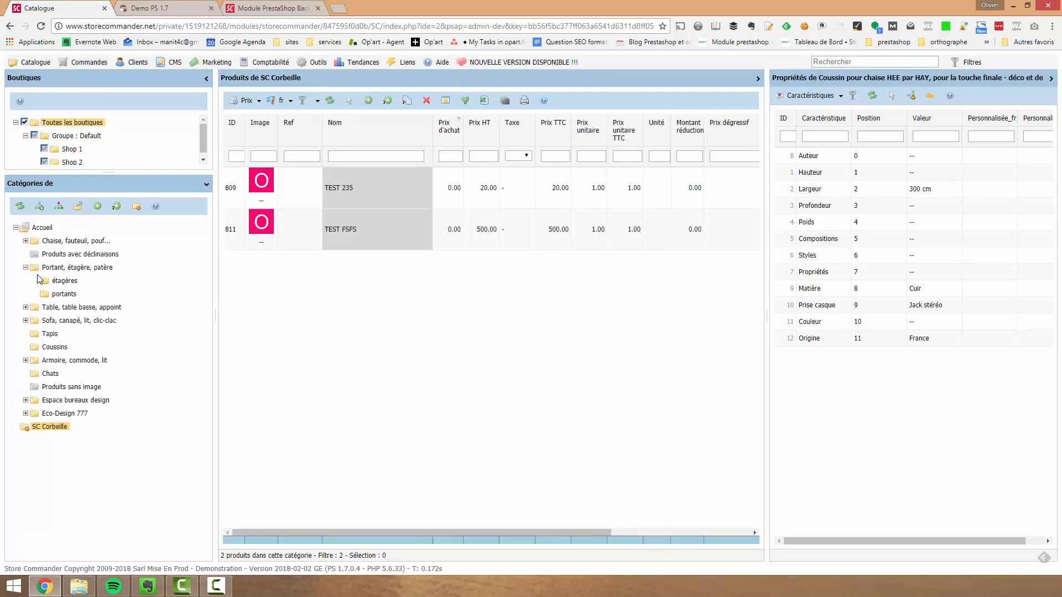
{"action": "left_click", "coordinate": [48, 241]}
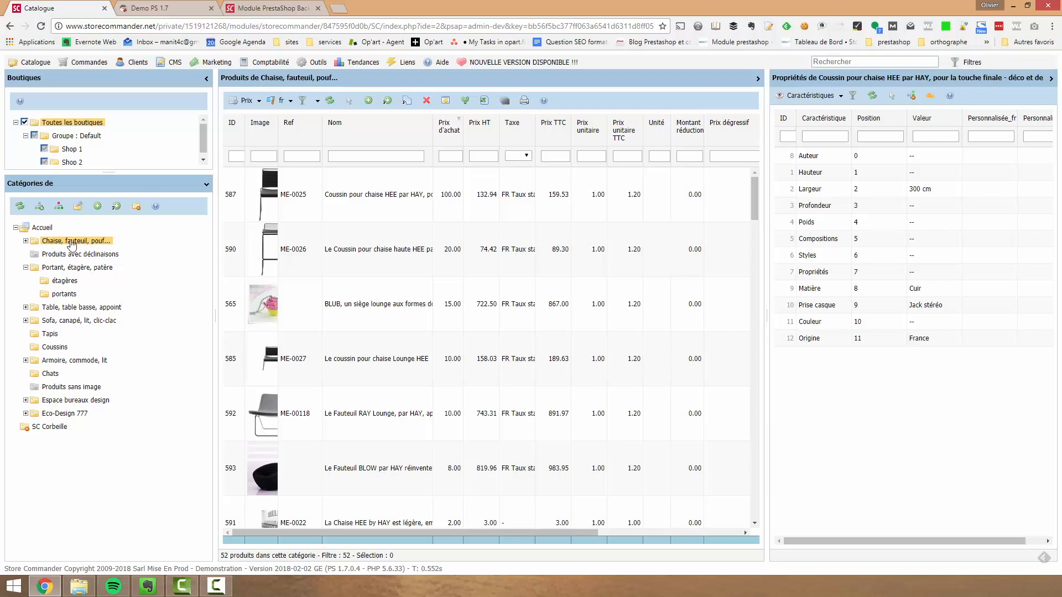
Create a subcategory named "Chaises pliantes" in the Chaise, fauteuil, pouf... category
{"action": "left_click", "coordinate": [97, 206]}
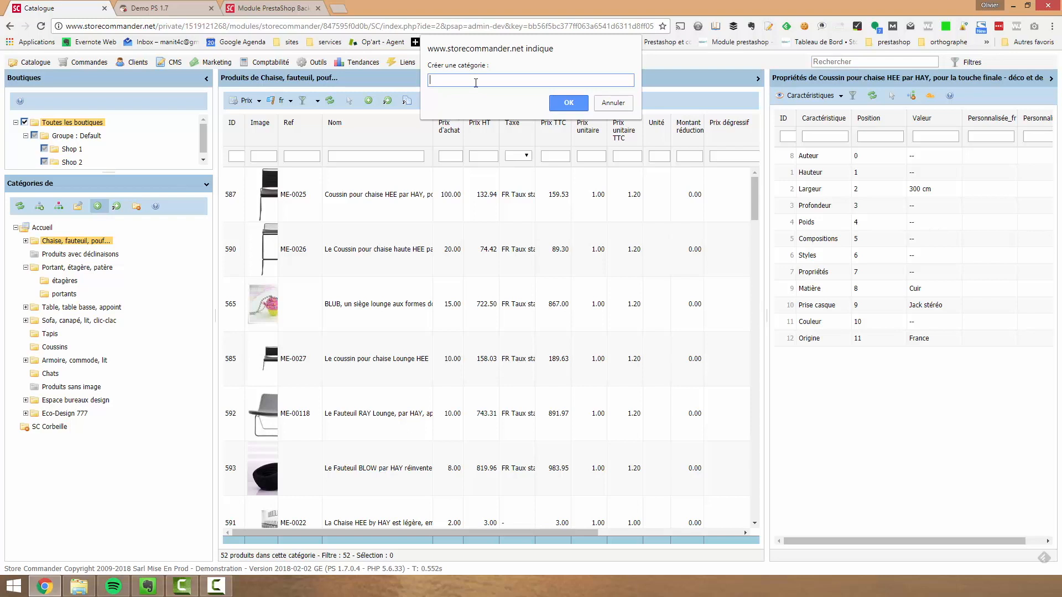
{"action": "type", "text": "Chaises pliantes"}
{"action": "key", "text": "Return"}
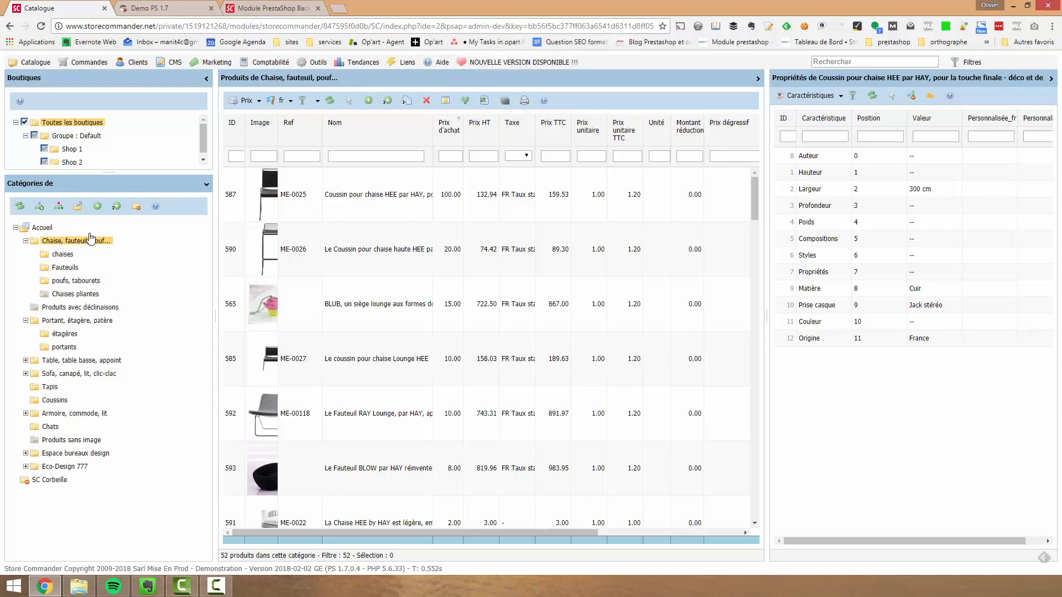
Open the Chaises pliantes category and switch its visibility on in the shop
{"action": "left_click", "coordinate": [77, 295]}
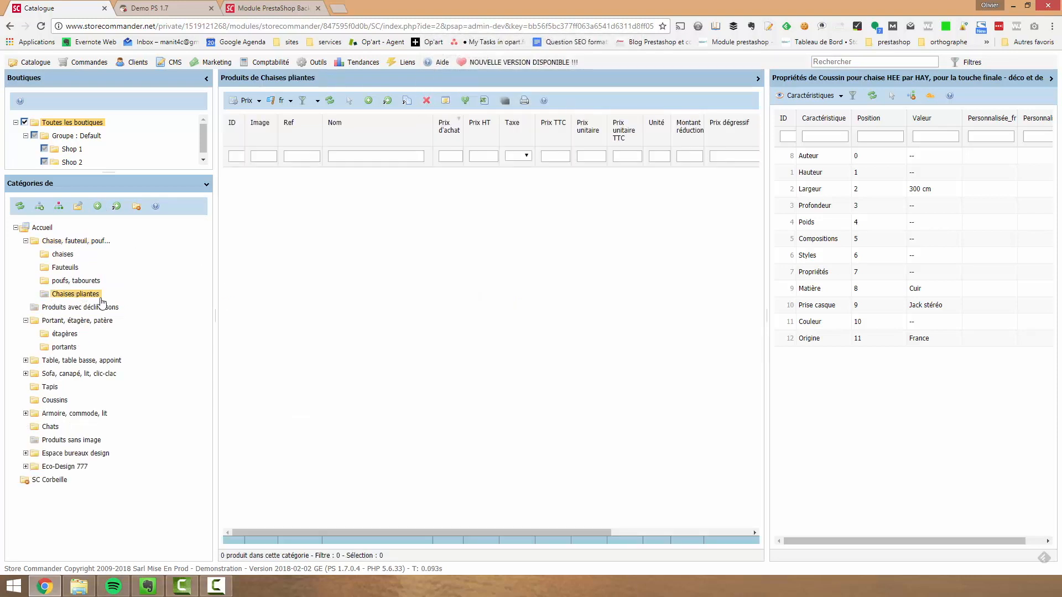
{"action": "right_click", "coordinate": [77, 296]}
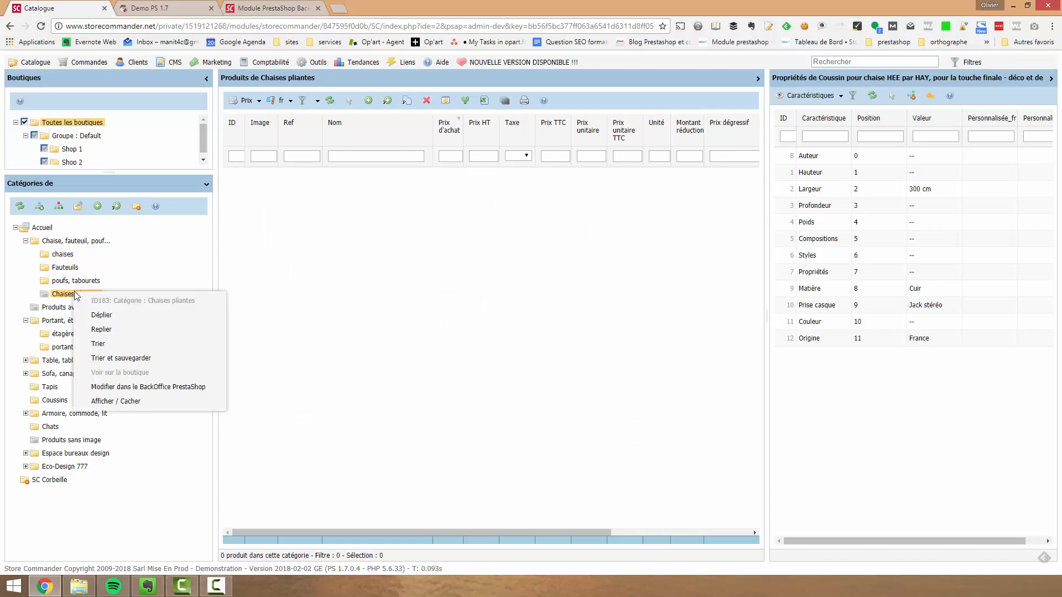
{"action": "left_click", "coordinate": [127, 402]}
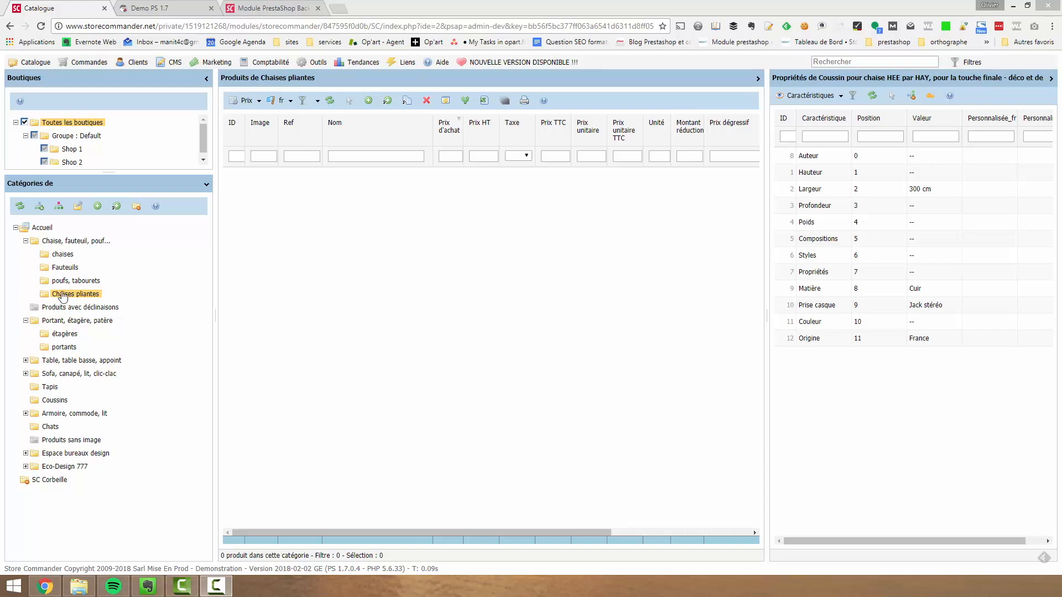
Move the Chaises pliantes category into Table, table basse, appoint and back into Chaise, fauteuil, pouf..
{"action": "left_click_drag", "start_coordinate": [51, 297], "coordinate": [67, 363]}
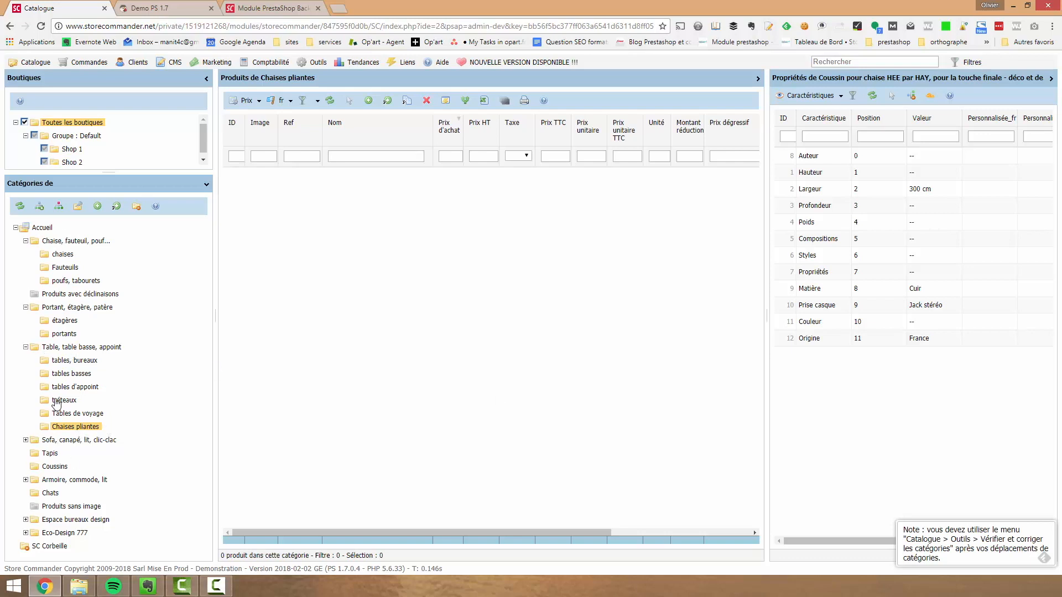
{"action": "left_click_drag", "start_coordinate": [78, 433], "coordinate": [77, 241]}
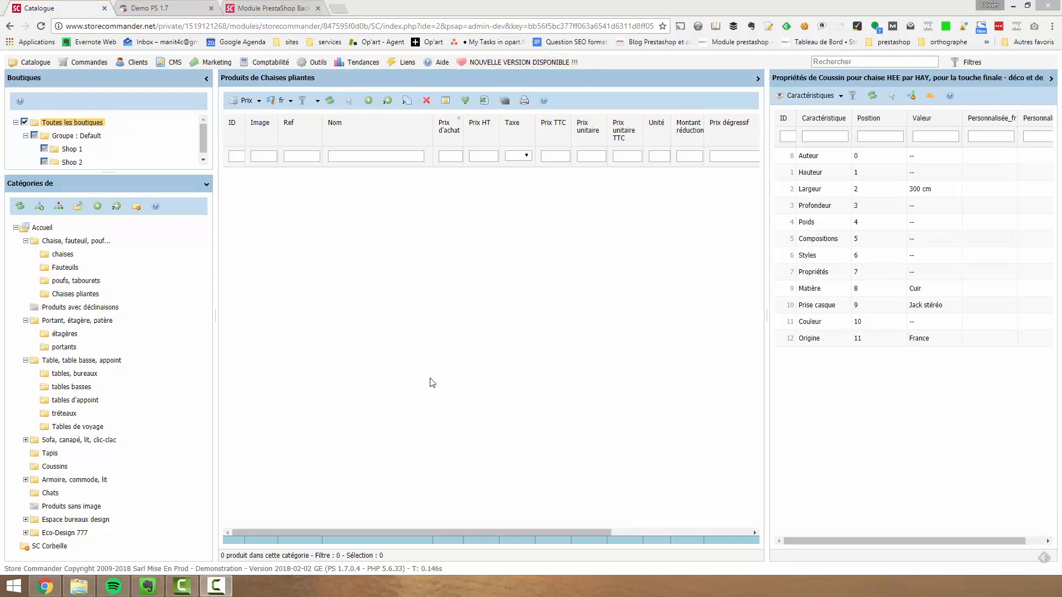
Display the Chaise, fauteuil, pouf... products together with those of all its subcategories
{"action": "left_click", "coordinate": [66, 242]}
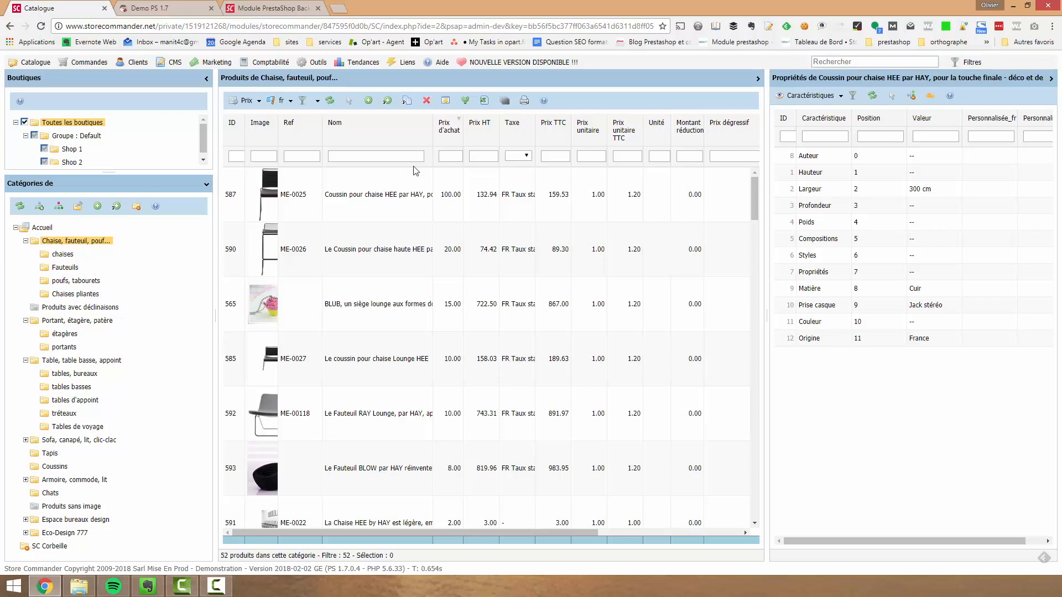
{"action": "left_click", "coordinate": [40, 208]}
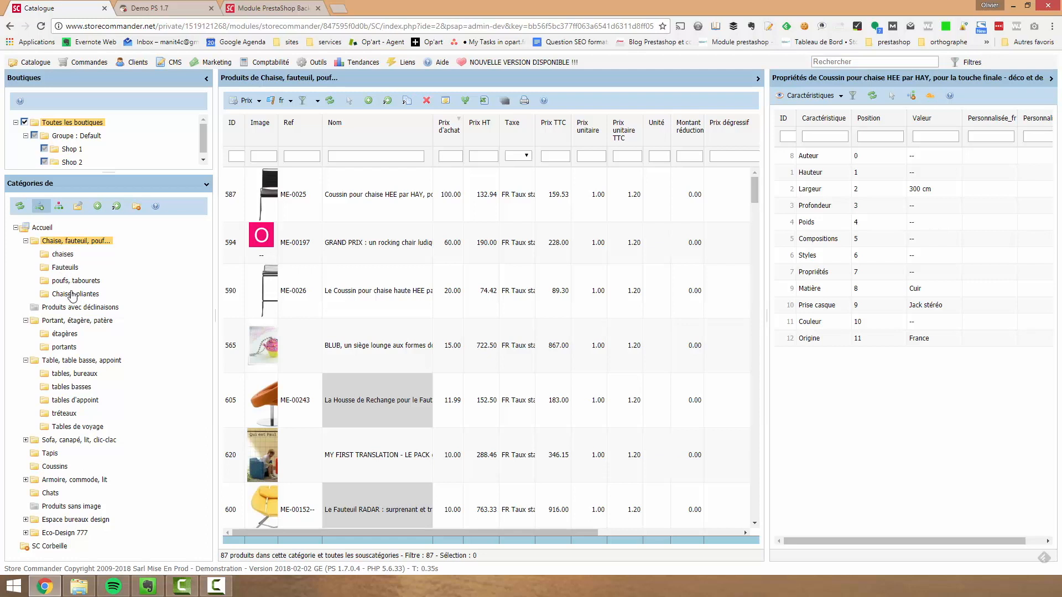
Create two blank products in the Chaise, fauteuil, pouf... category and select the last one
{"action": "left_click", "coordinate": [331, 205]}
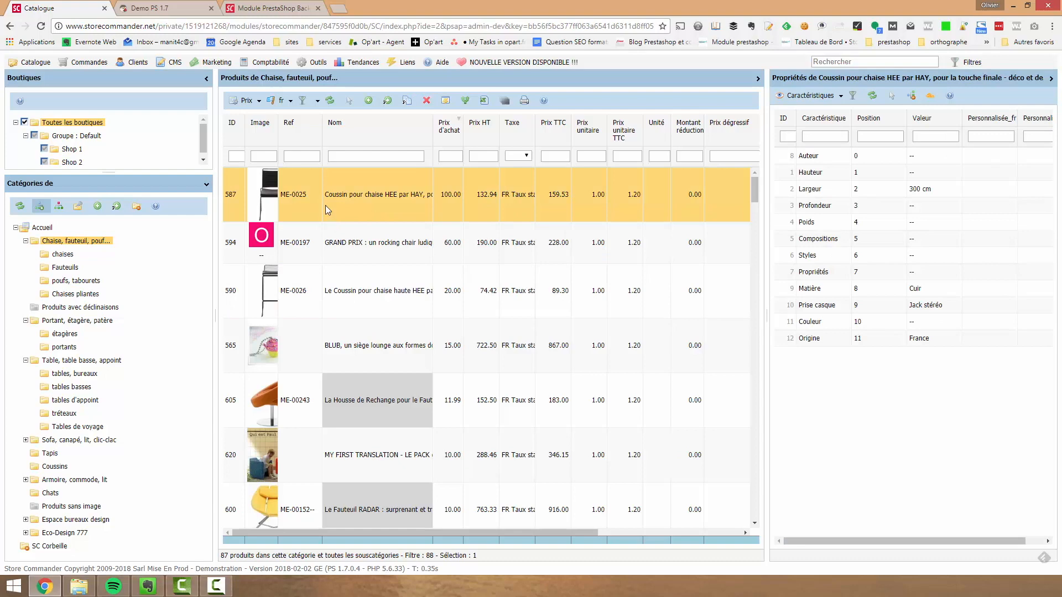
{"action": "left_click", "coordinate": [369, 102]}
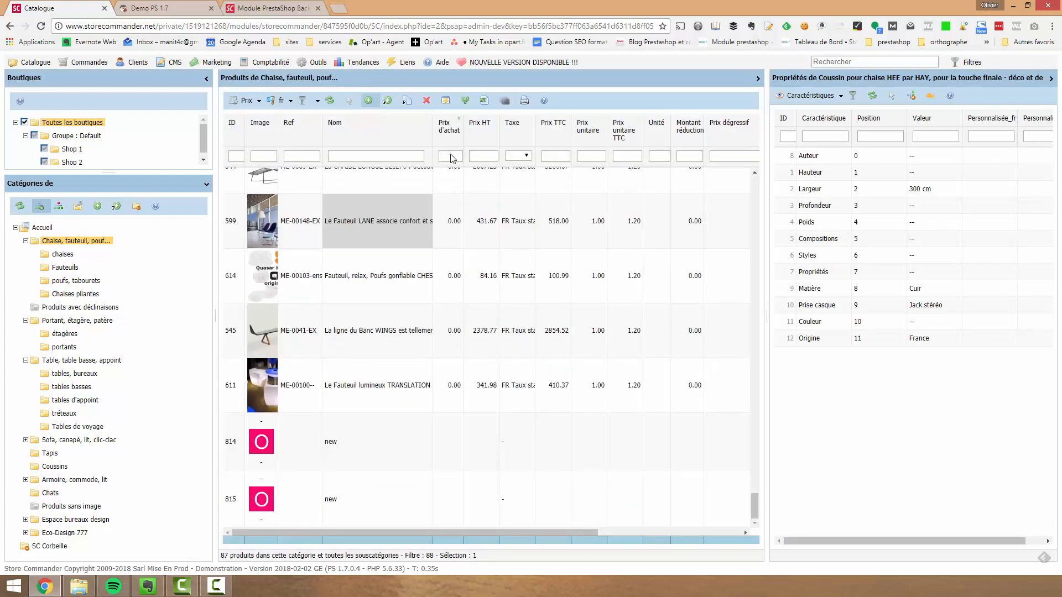
{"action": "left_click", "coordinate": [347, 511]}
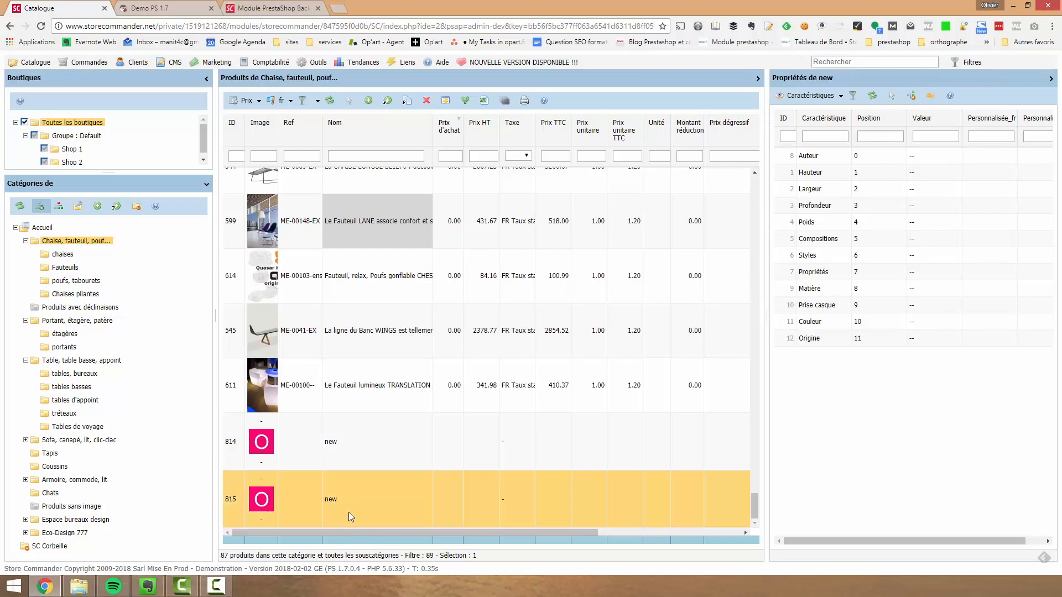
View the Accessoires of the selected new product and switch its properties back to Caractéristiques
{"action": "left_click", "coordinate": [840, 95]}
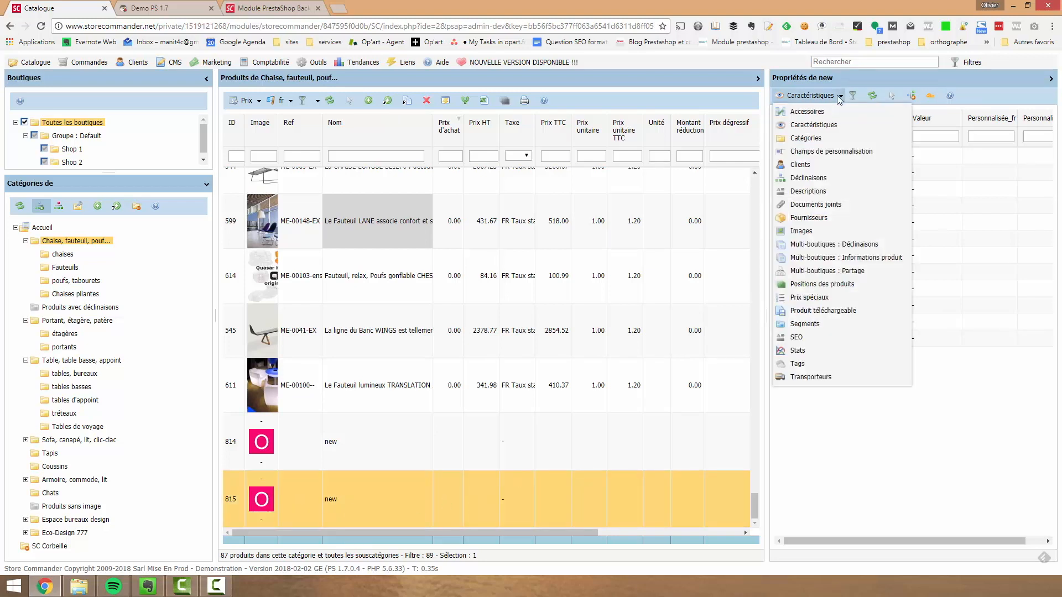
{"action": "left_click", "coordinate": [811, 113]}
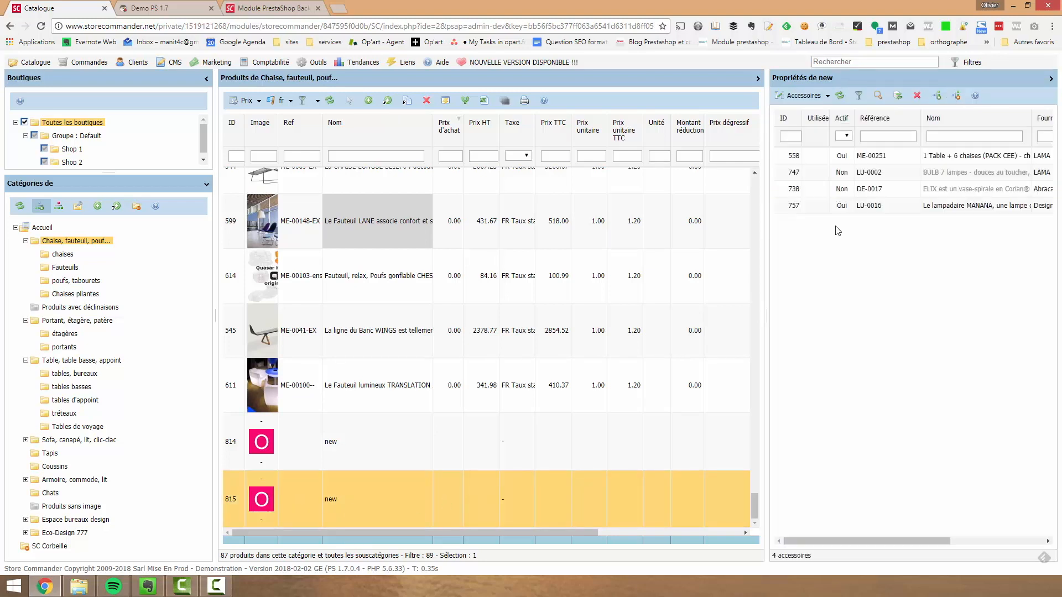
{"action": "left_click", "coordinate": [816, 99]}
{"action": "left_click", "coordinate": [810, 125]}
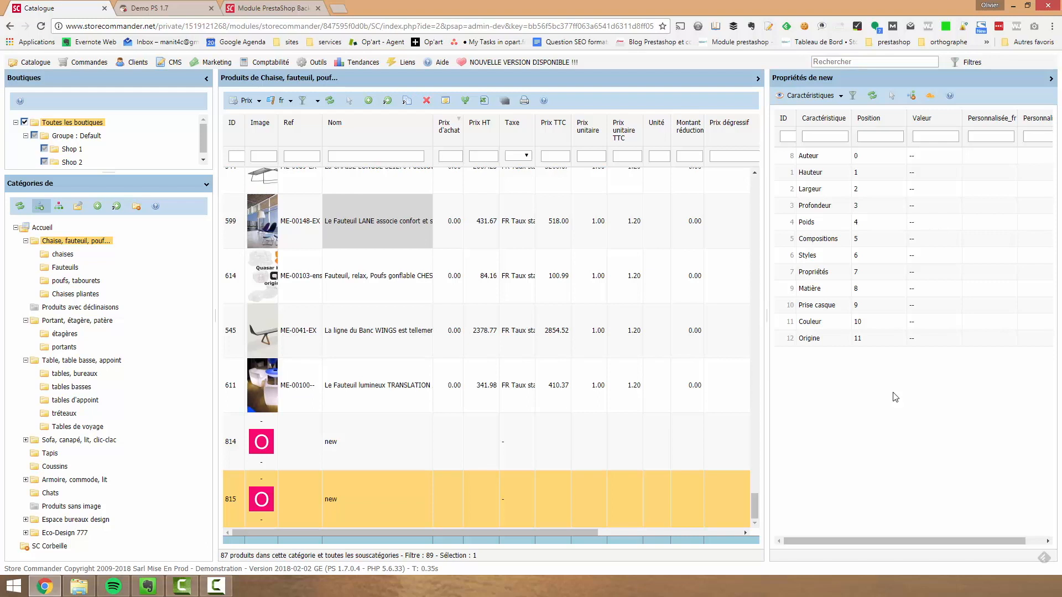
Select the Fauteuil lumineux TRANSLATION product, view its Catégories properties and expand the Accueil category there
{"action": "left_click", "coordinate": [334, 403]}
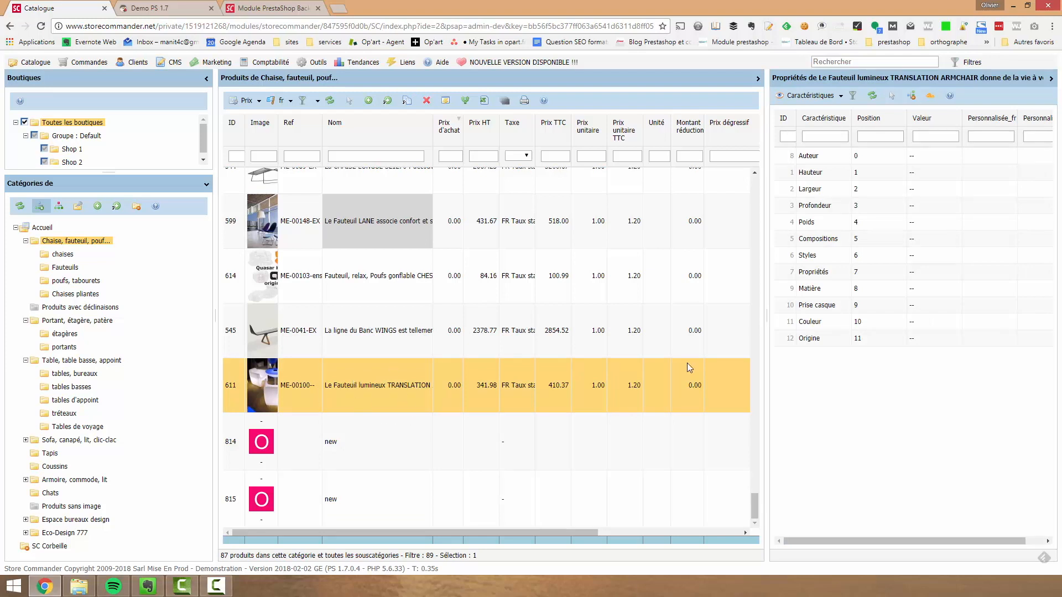
{"action": "left_click", "coordinate": [812, 96]}
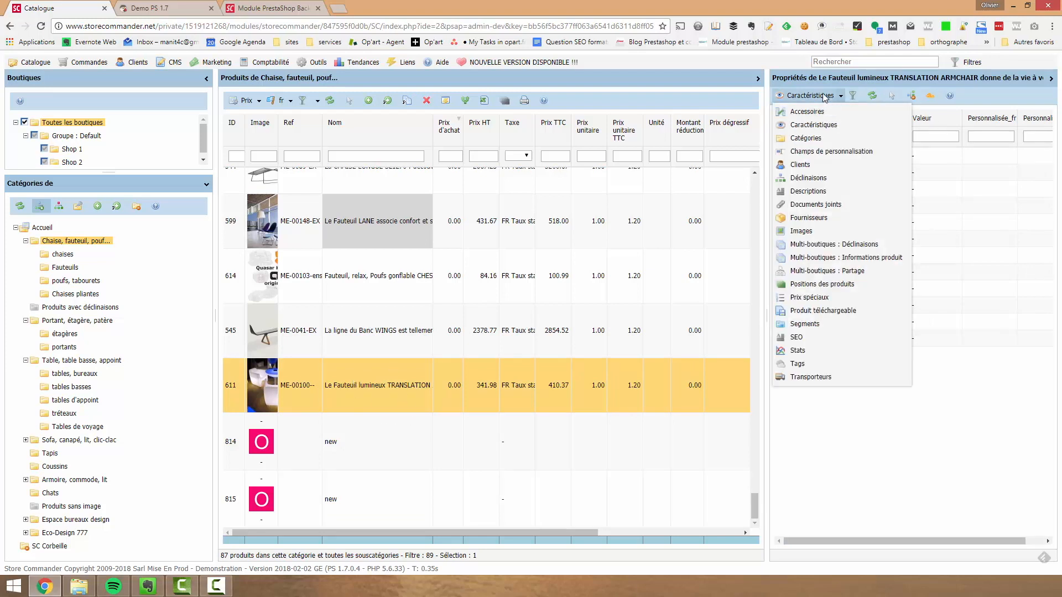
{"action": "left_click", "coordinate": [808, 136]}
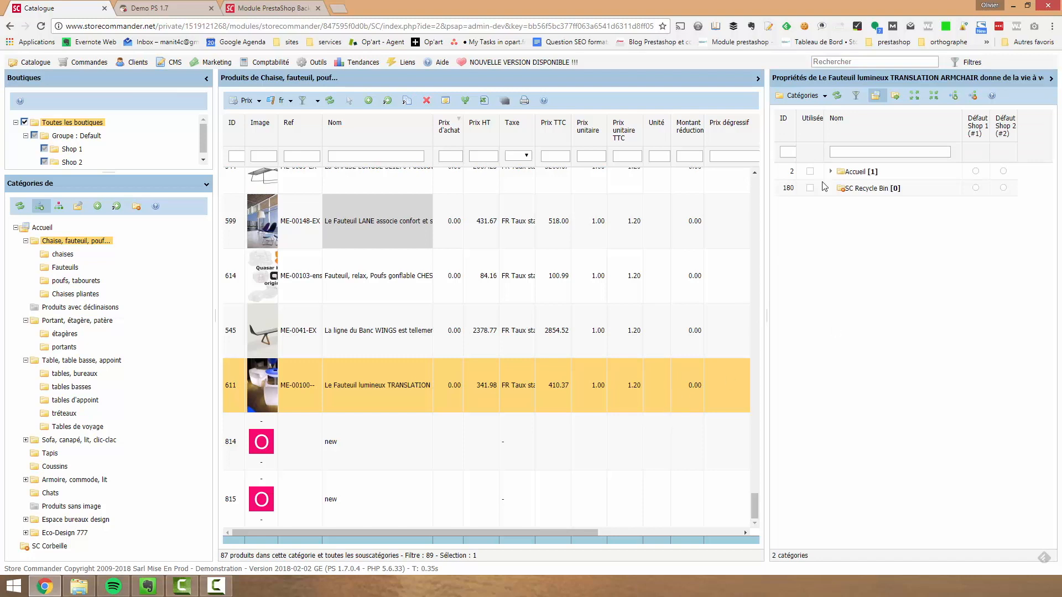
{"action": "left_click", "coordinate": [830, 172]}
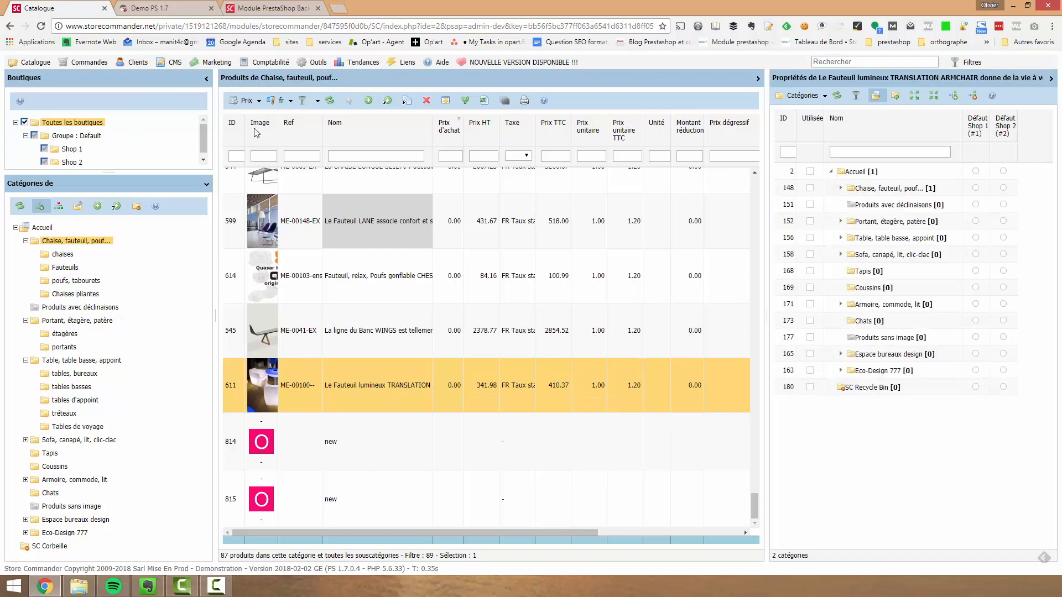
Switch to Shop 2, move the Fauteuil lumineux TRANSLATION product into the Portant, étagère, patère category and expand that category
{"action": "left_click", "coordinate": [71, 161]}
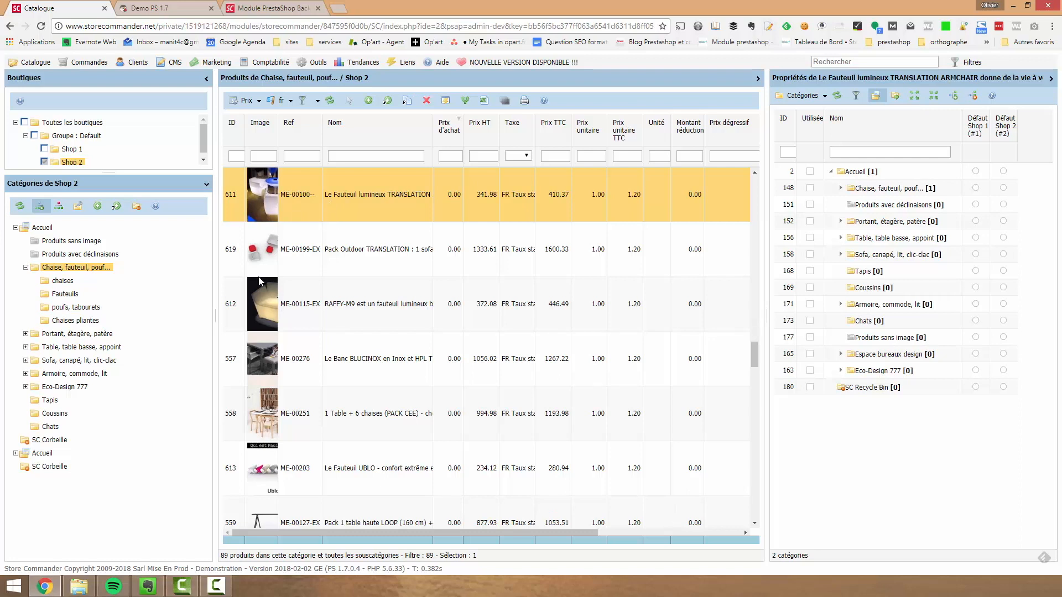
{"action": "left_click_drag", "start_coordinate": [272, 219], "coordinate": [67, 344]}
{"action": "left_click", "coordinate": [26, 333]}
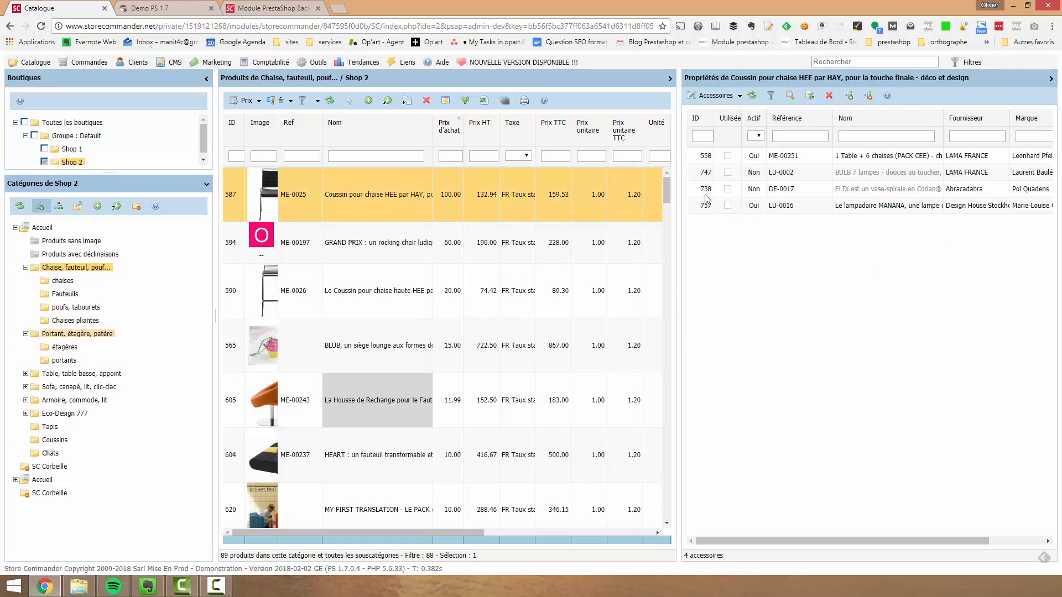
View the Accessoires and Descriptions of the Coussin pour chaise HEE product, placing the cursor in its short and long description texts
{"action": "left_click", "coordinate": [726, 97]}
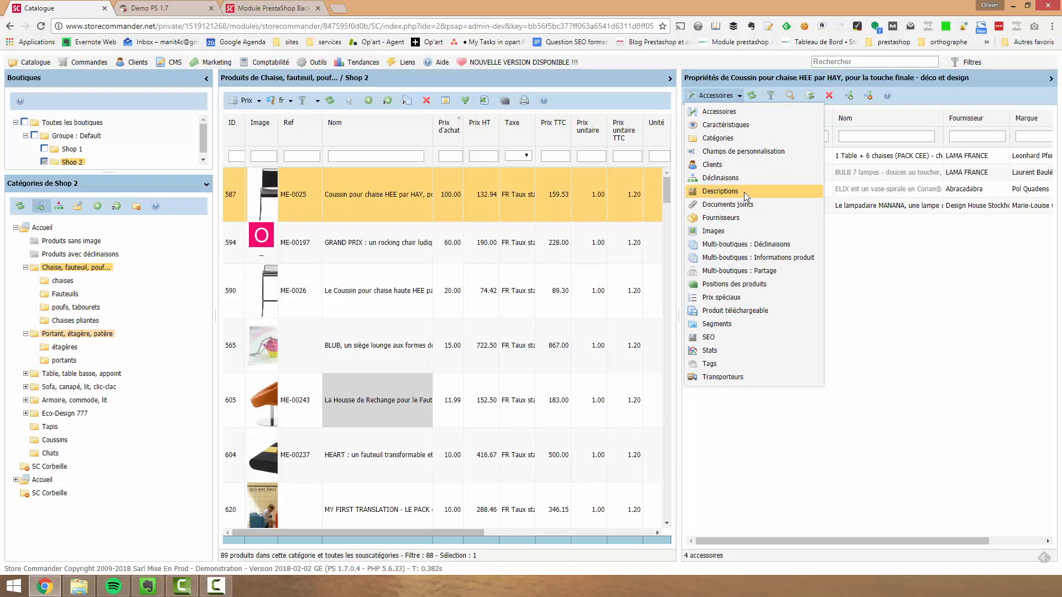
{"action": "left_click", "coordinate": [741, 111]}
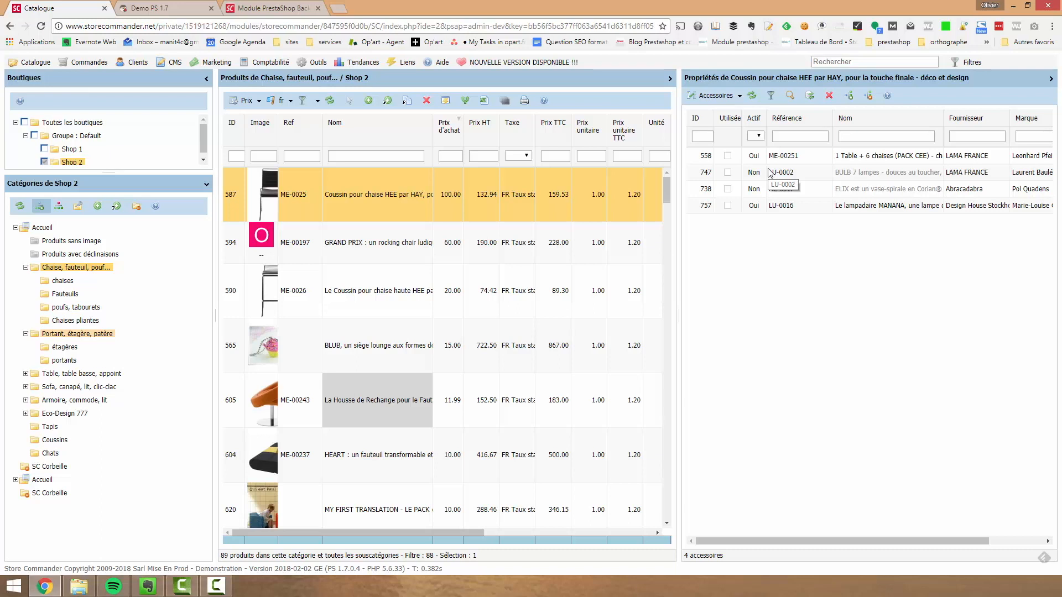
{"action": "left_click", "coordinate": [726, 97]}
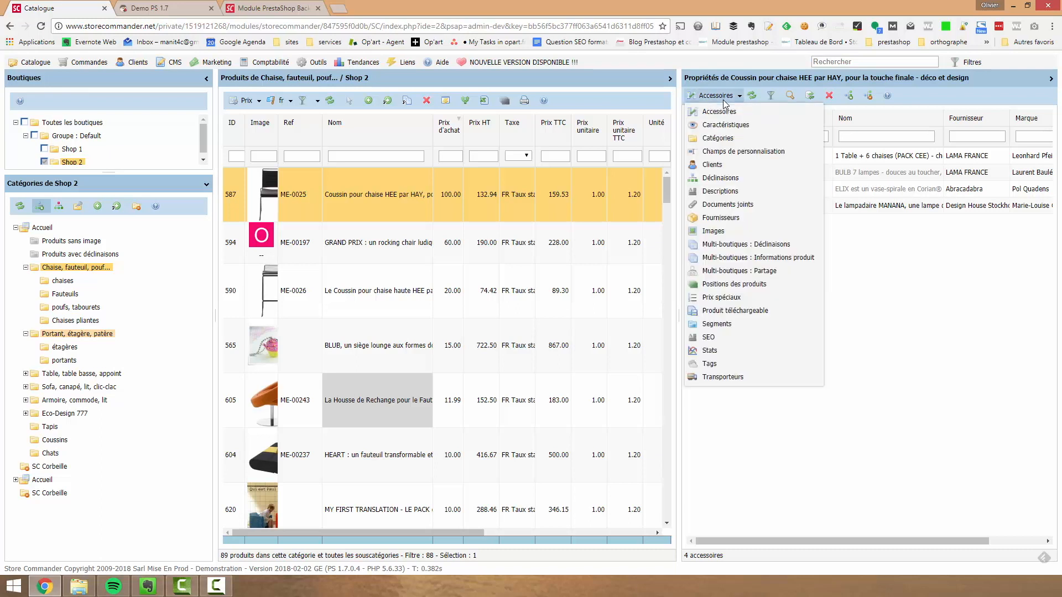
{"action": "left_click", "coordinate": [720, 191]}
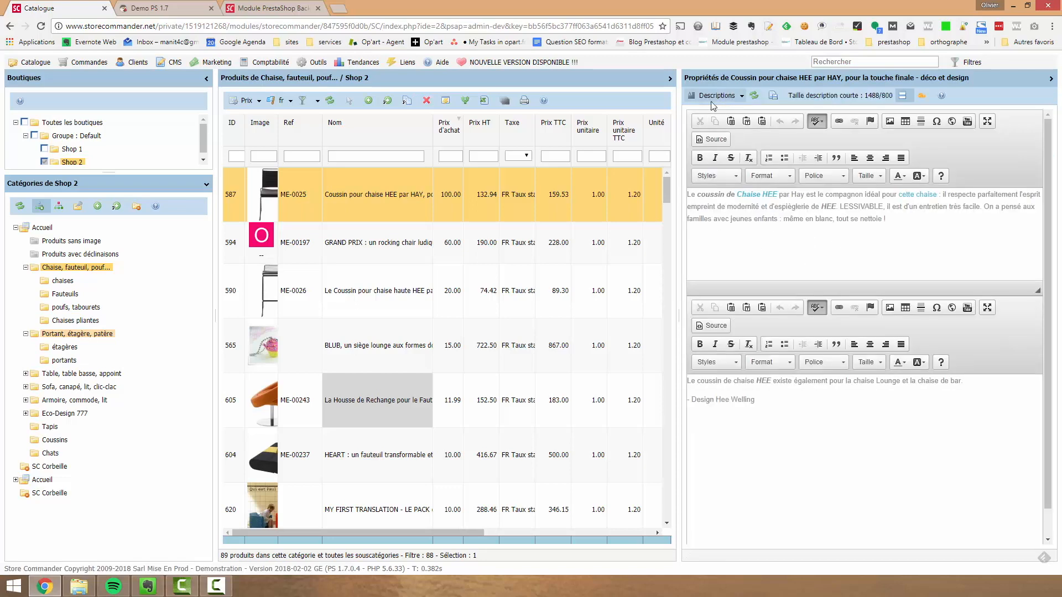
{"action": "left_click", "coordinate": [902, 245]}
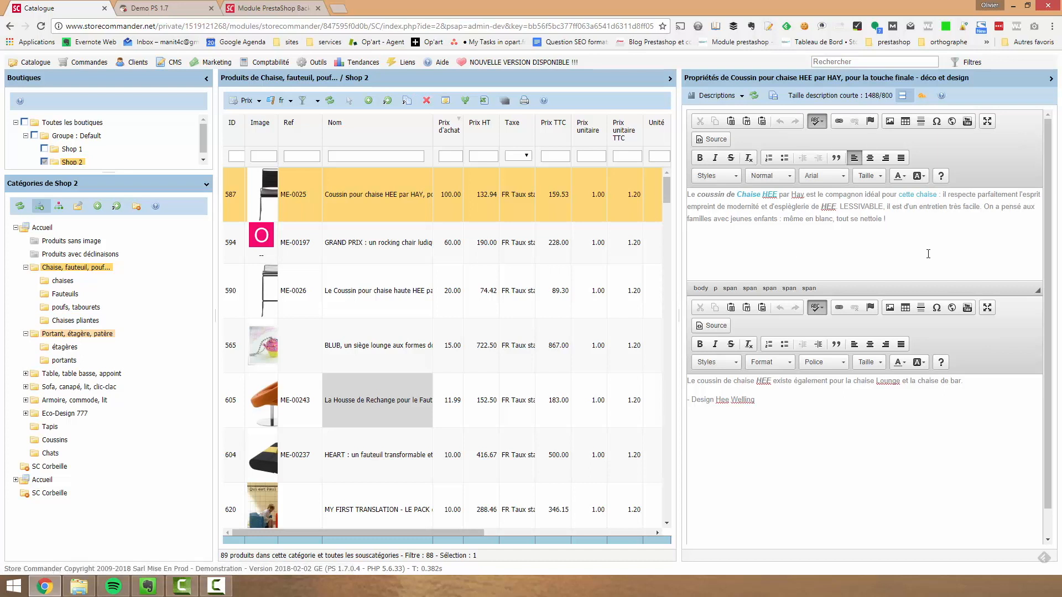
{"action": "left_click", "coordinate": [887, 431]}
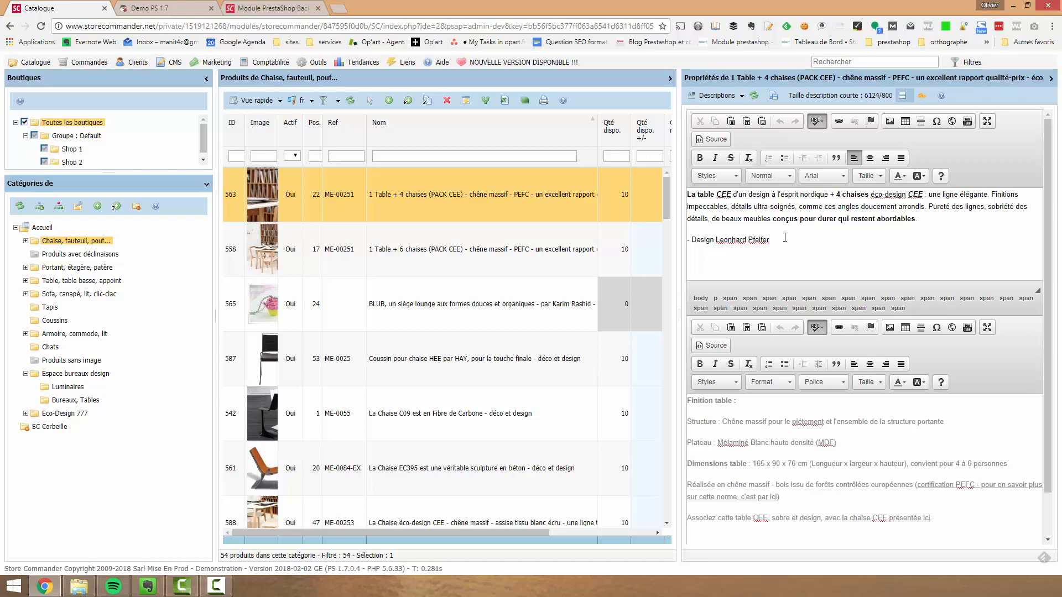
Search the catalogue for "chaise"
{"action": "left_click", "coordinate": [841, 62]}
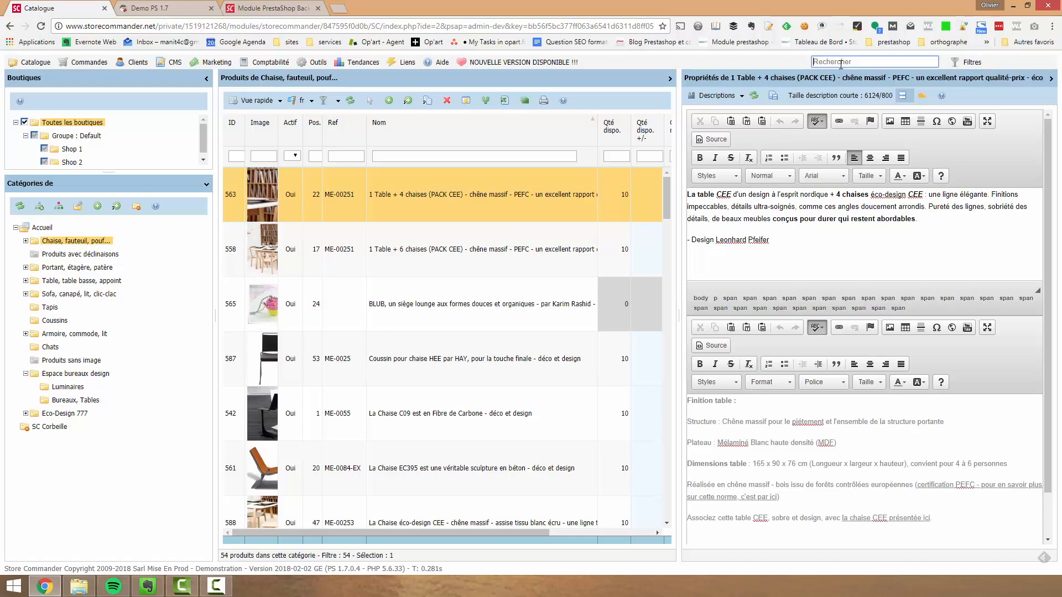
{"action": "type", "text": "chaise"}
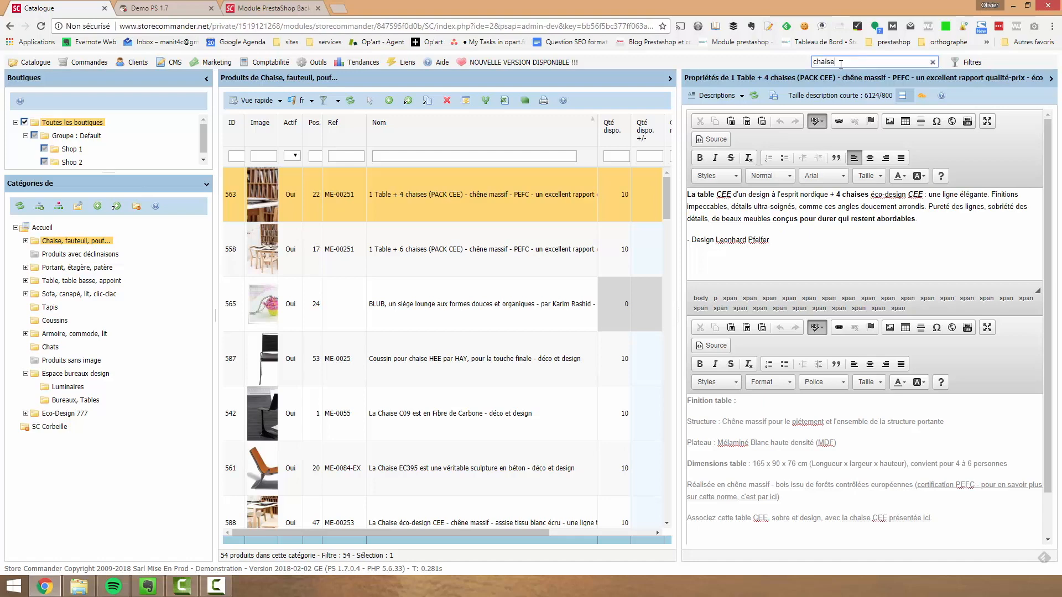
{"action": "key", "text": "Return"}
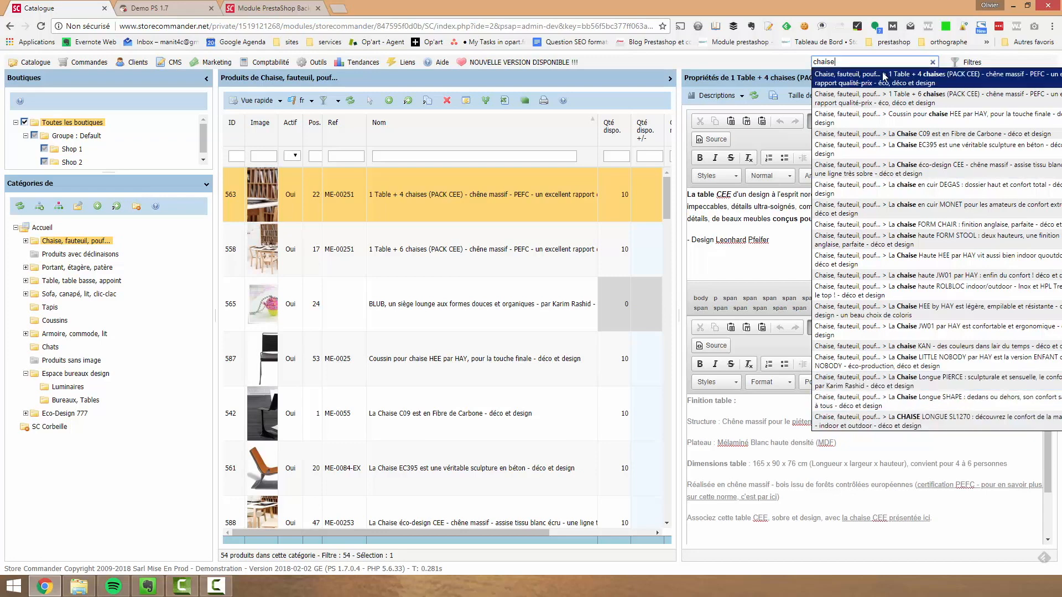
Clear all the catalogue search filters and enable only Référence
{"action": "left_click", "coordinate": [966, 63]}
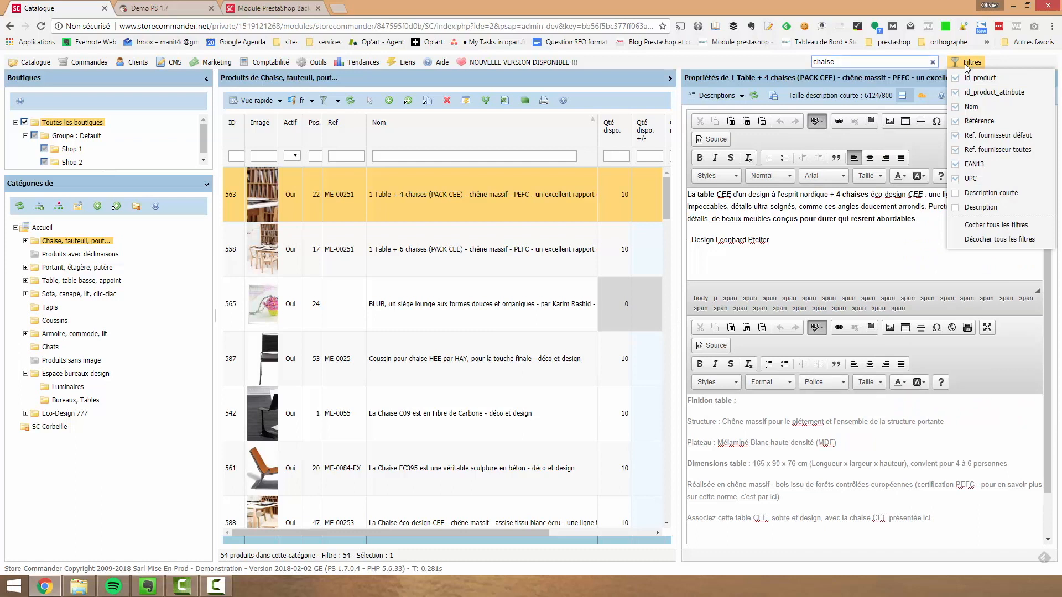
{"action": "left_click", "coordinate": [1012, 239]}
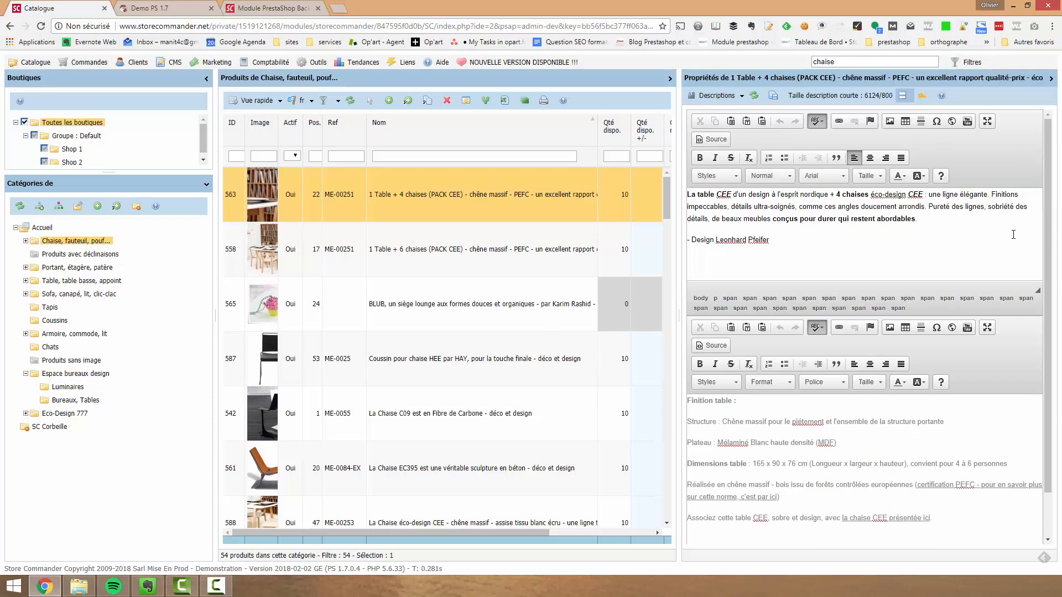
{"action": "left_click", "coordinate": [972, 64]}
{"action": "left_click", "coordinate": [976, 121]}
Search the catalogue for reference ME-00251 and open the 1 Table + 4 chaises (PACK CEE) product
{"action": "left_click", "coordinate": [850, 60]}
{"action": "type", "text": "ME-"}
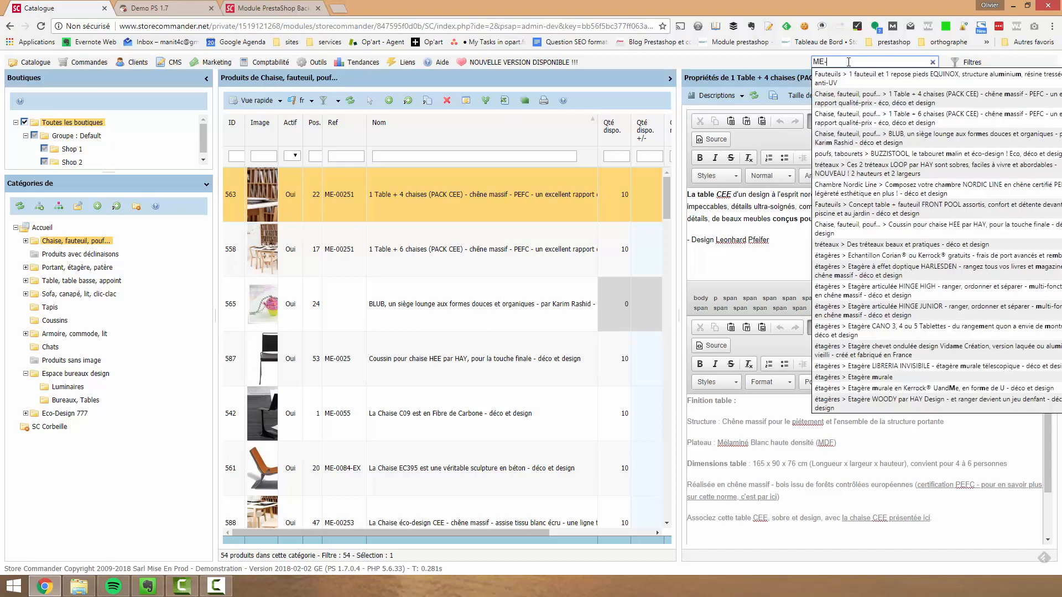
{"action": "type", "text": "00251"}
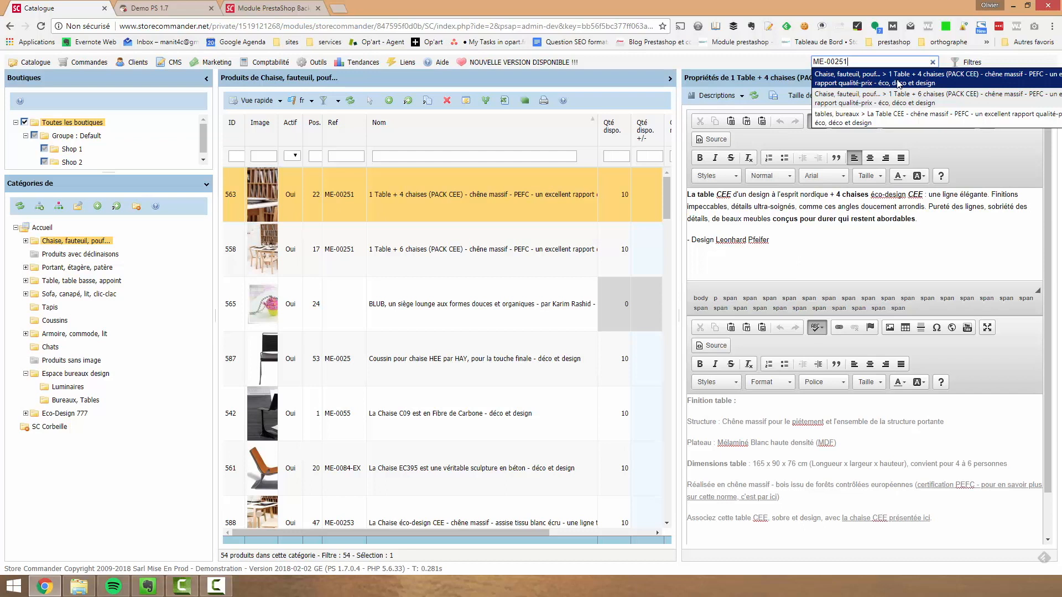
{"action": "left_click", "coordinate": [899, 83]}
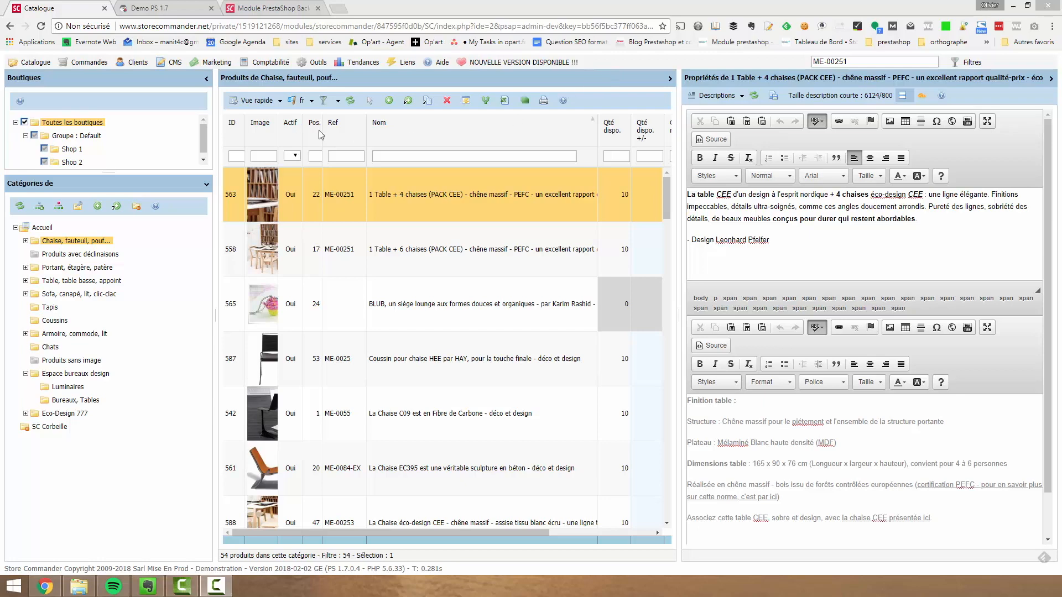
Open the user permissions window, move it towards the middle of the screen and display the Logisticien profile's permissions
{"action": "left_click", "coordinate": [316, 65]}
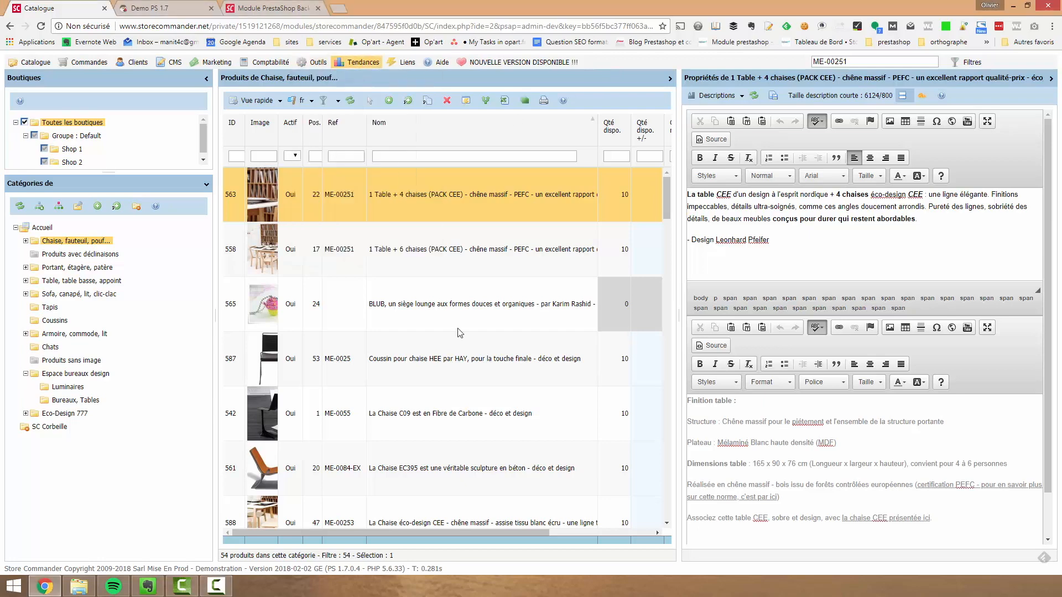
{"action": "mouse_move", "coordinate": [317, 64]}
{"action": "left_click", "coordinate": [323, 256]}
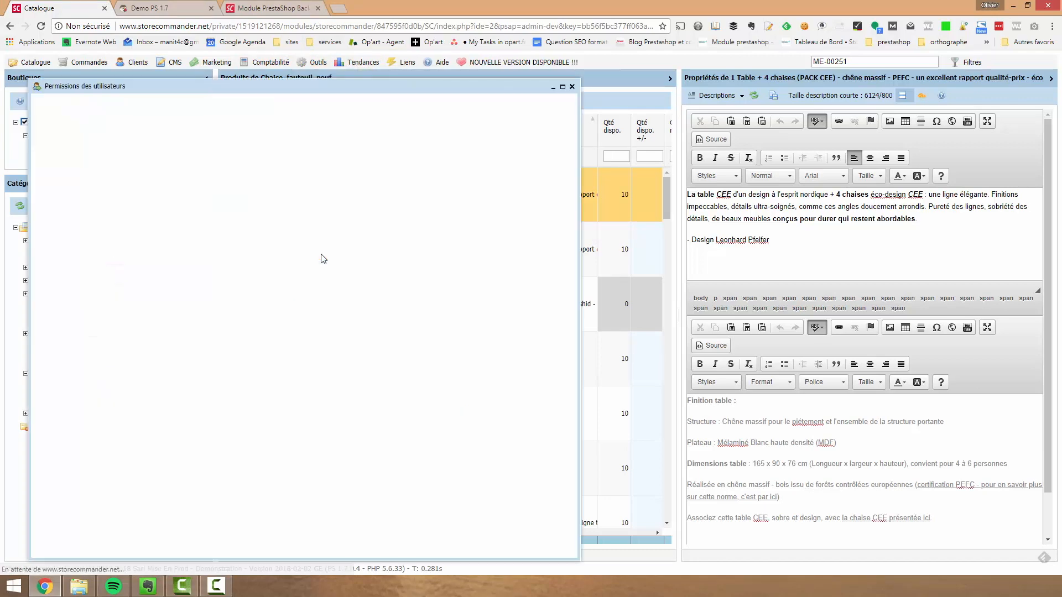
{"action": "left_click_drag", "start_coordinate": [237, 89], "coordinate": [392, 72]}
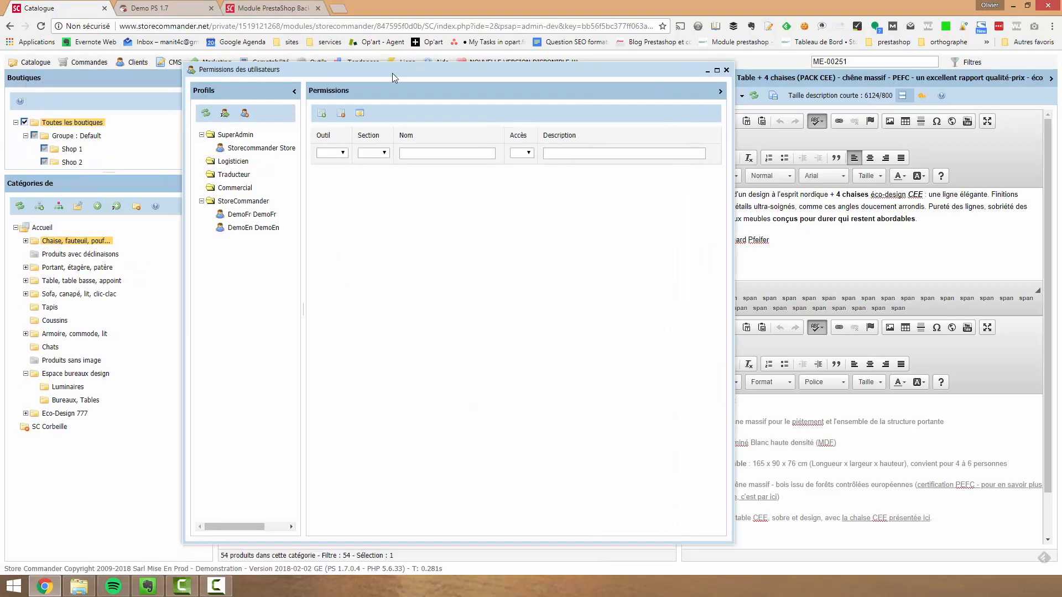
{"action": "left_click", "coordinate": [233, 161]}
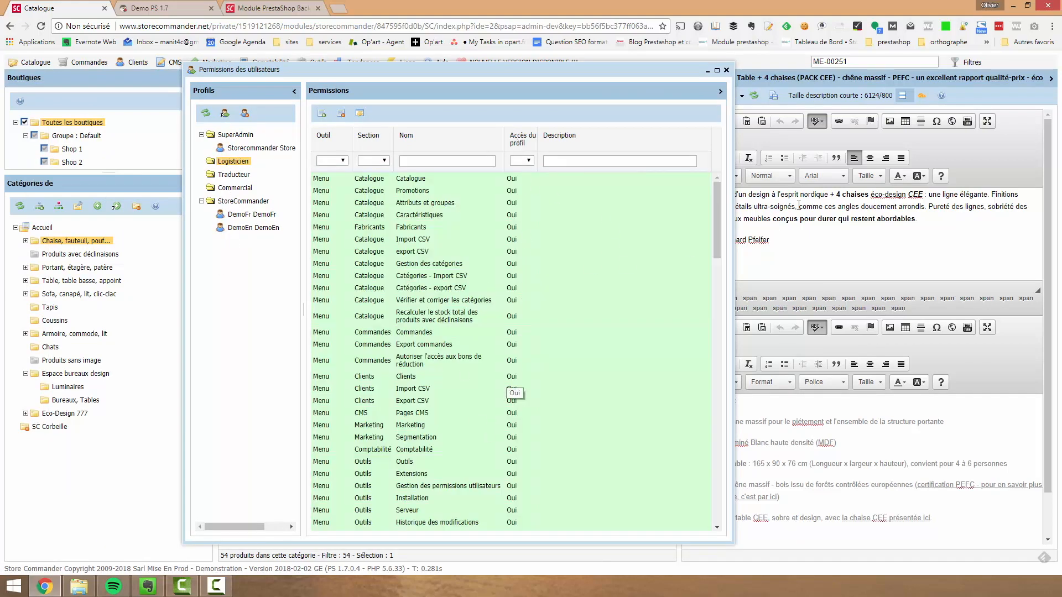
Set the Logisticien profile's access to Promotions in the Catalogue section to Non and close the permissions window
{"action": "left_click_drag", "start_coordinate": [717, 246], "coordinate": [707, 193]}
{"action": "left_click", "coordinate": [510, 179]}
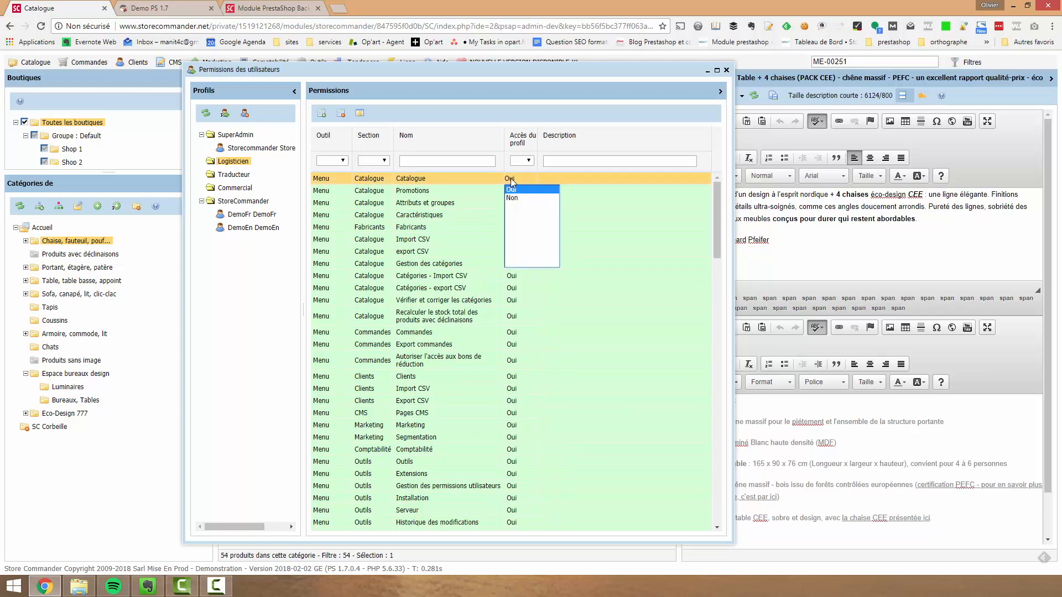
{"action": "left_click", "coordinate": [511, 190]}
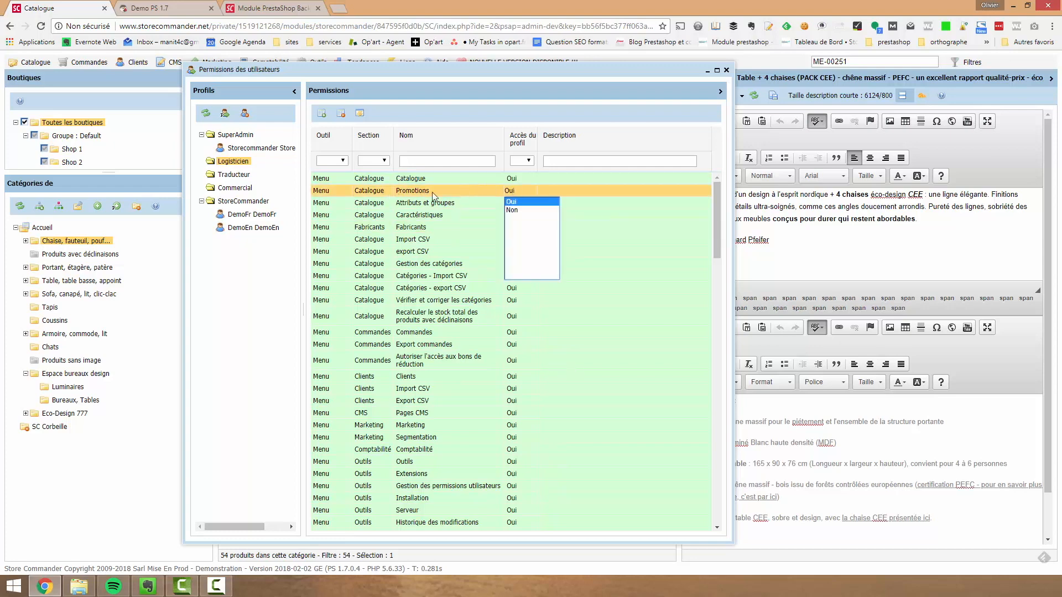
{"action": "left_click", "coordinate": [517, 211]}
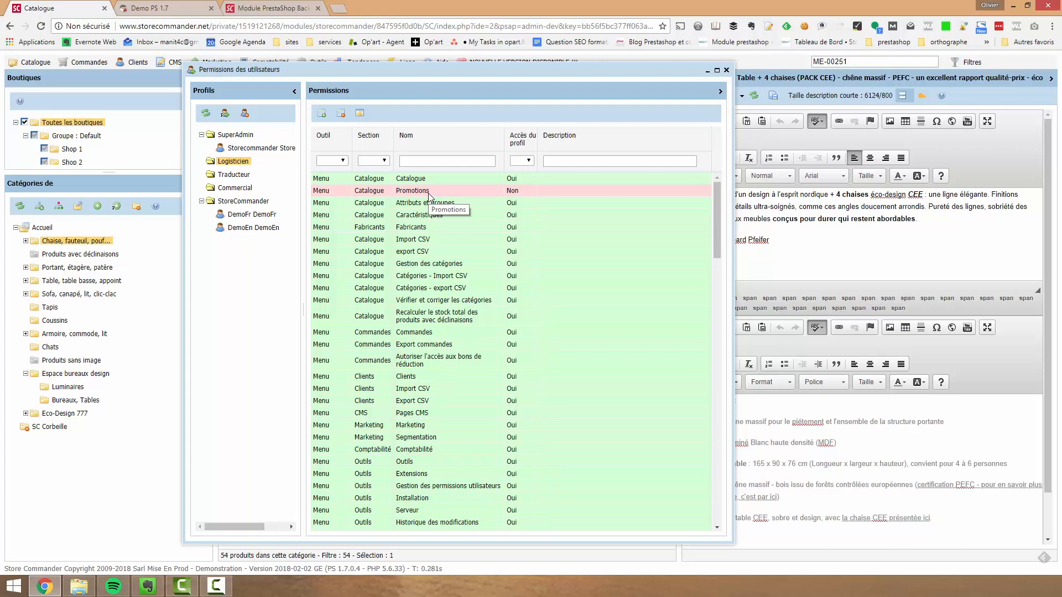
{"action": "left_click", "coordinate": [726, 70]}
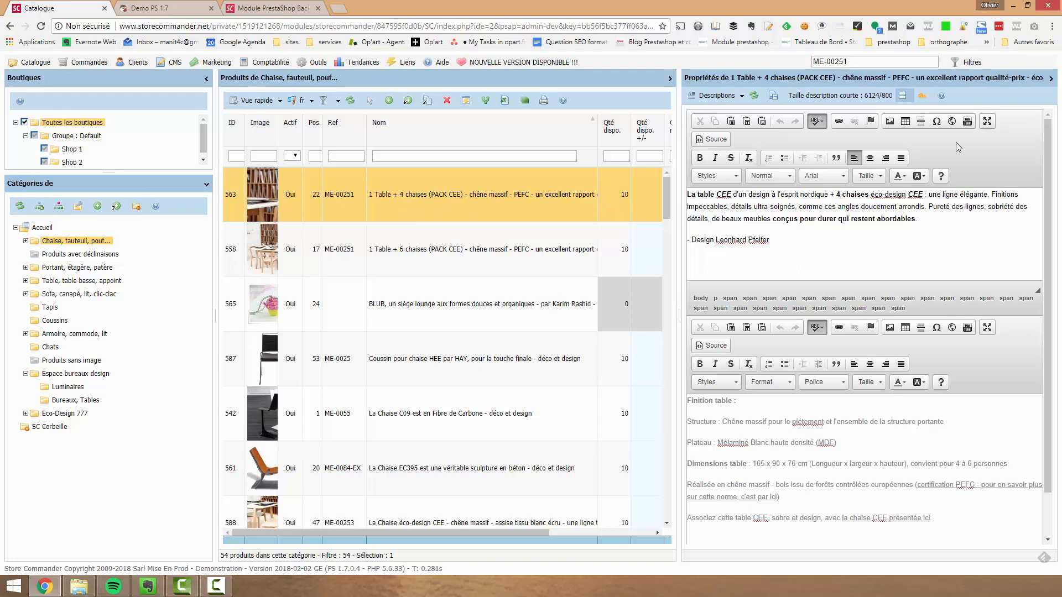
Collapse the product properties area and switch the product grid to the Prix view
{"action": "left_click", "coordinate": [1050, 79]}
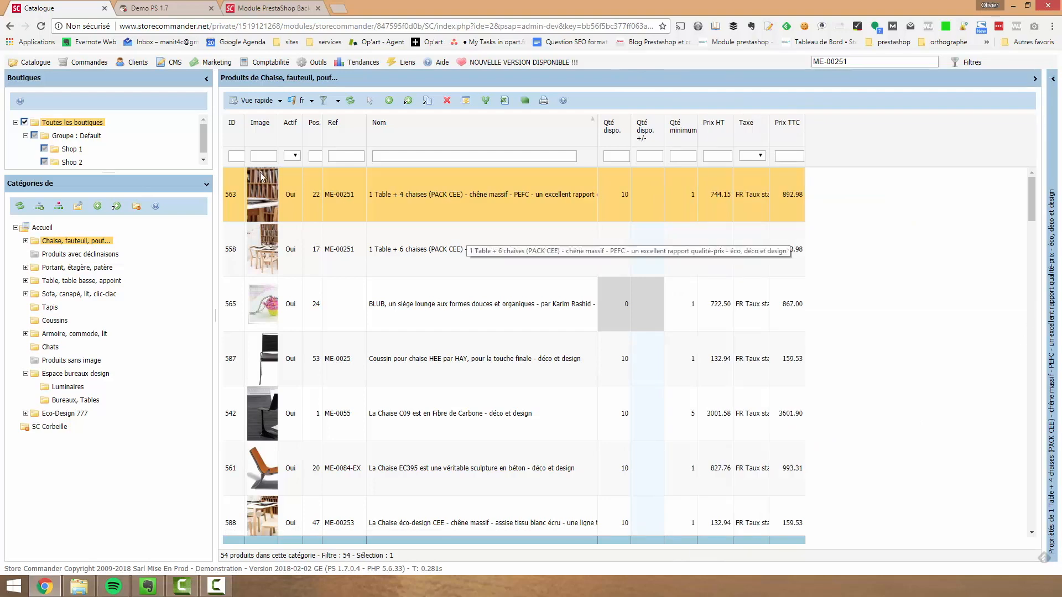
{"action": "left_click", "coordinate": [248, 103]}
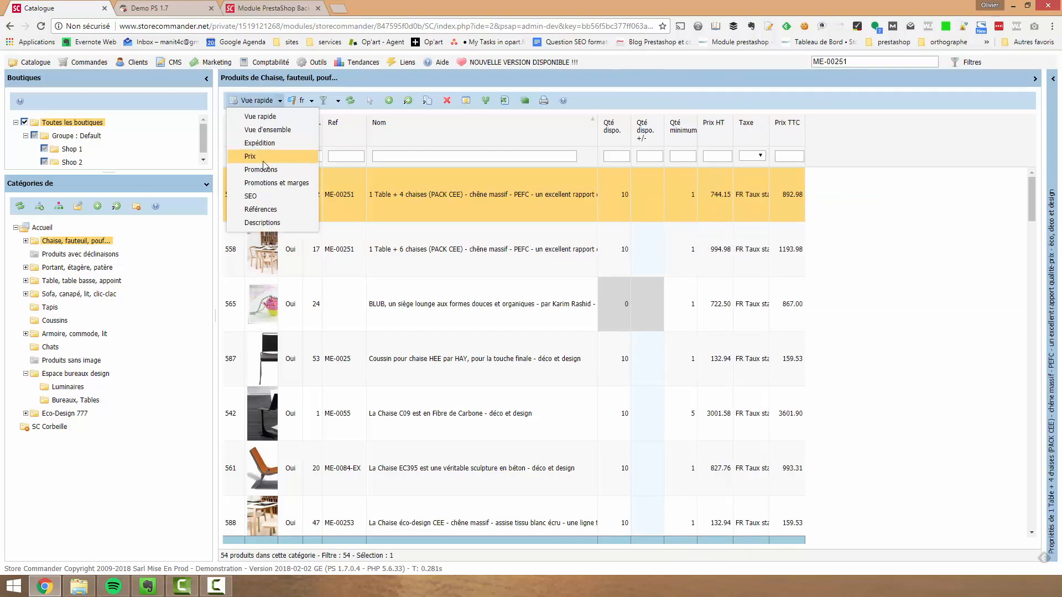
{"action": "left_click", "coordinate": [263, 157]}
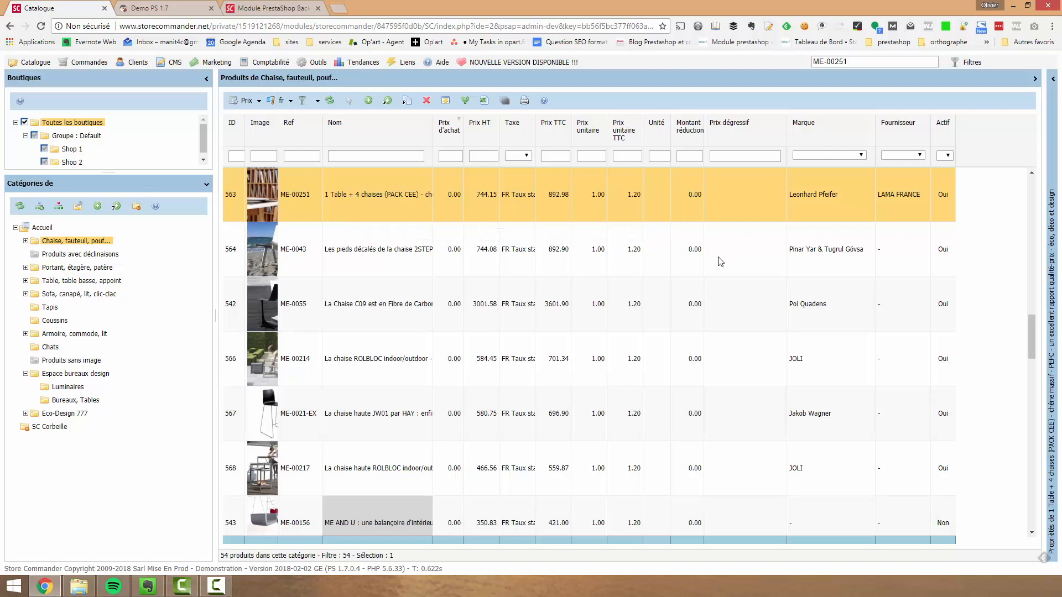
Display the products of Accueil with all its subcategories and filter them by the supplier Store Commander
{"action": "left_click", "coordinate": [42, 228]}
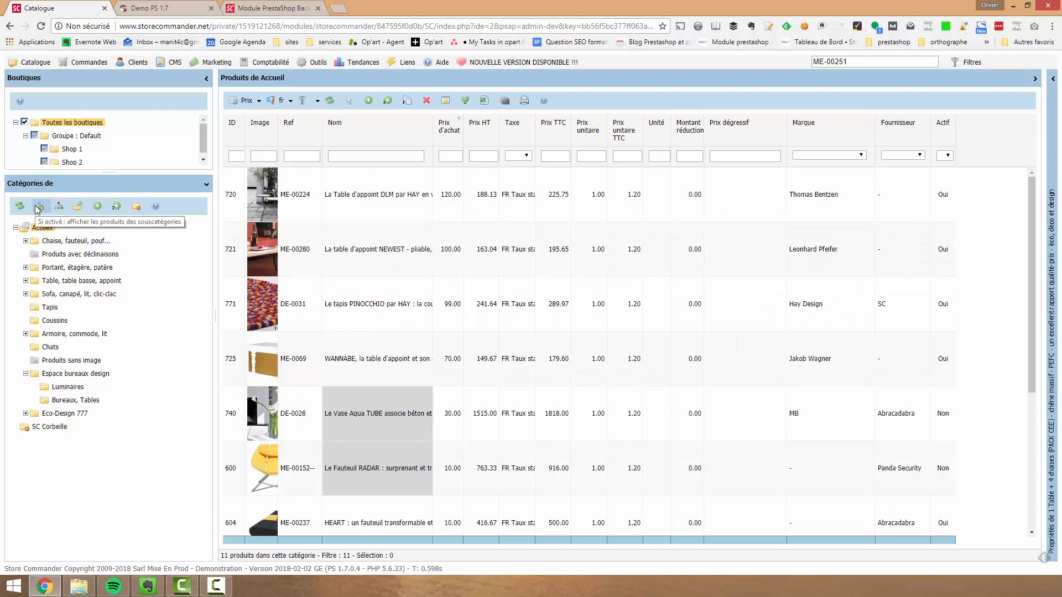
{"action": "left_click", "coordinate": [38, 208]}
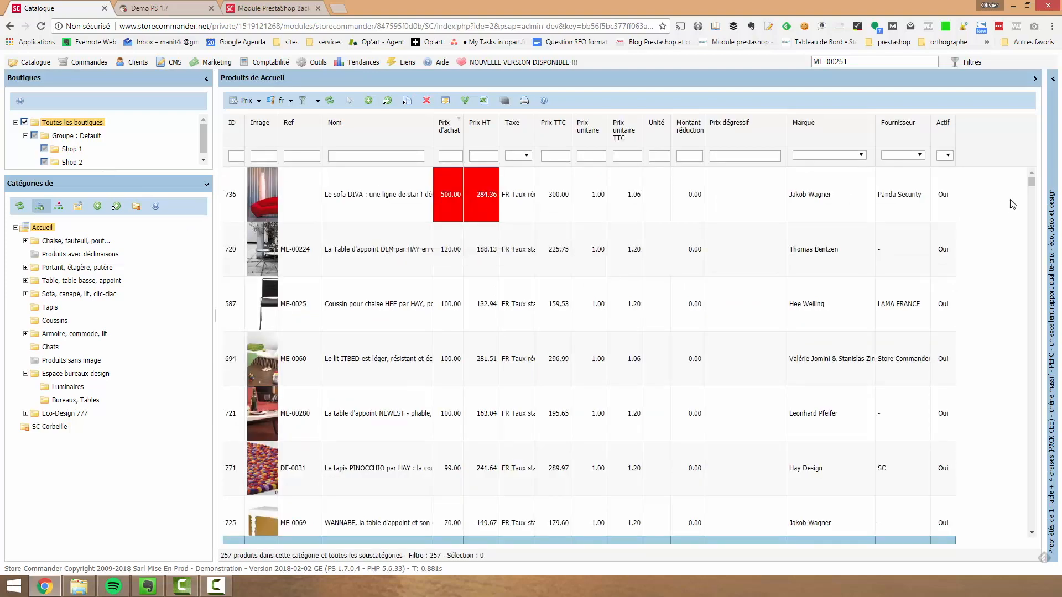
{"action": "left_click", "coordinate": [915, 156]}
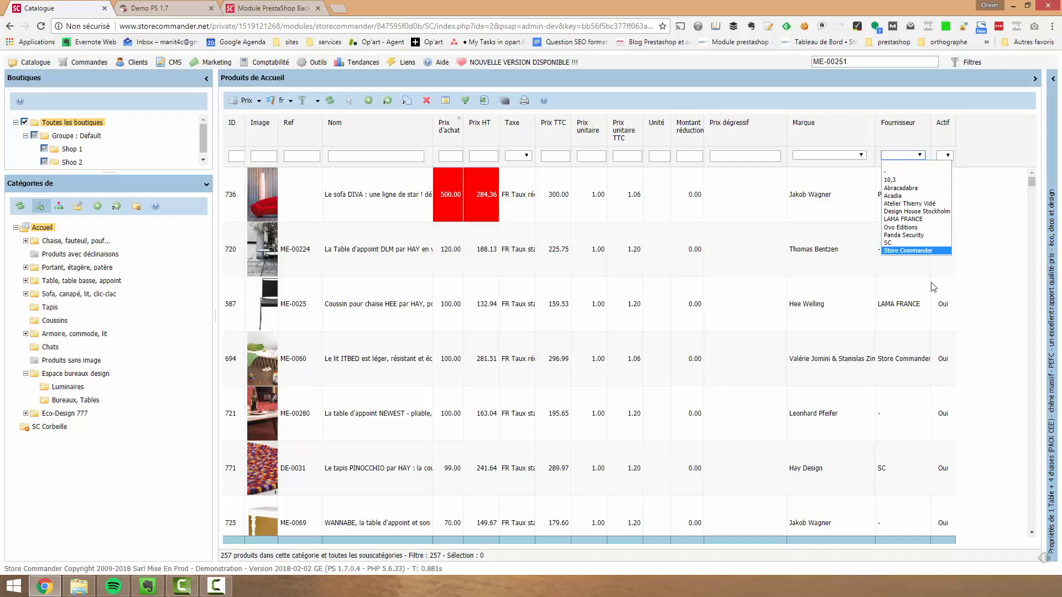
{"action": "left_click", "coordinate": [910, 251]}
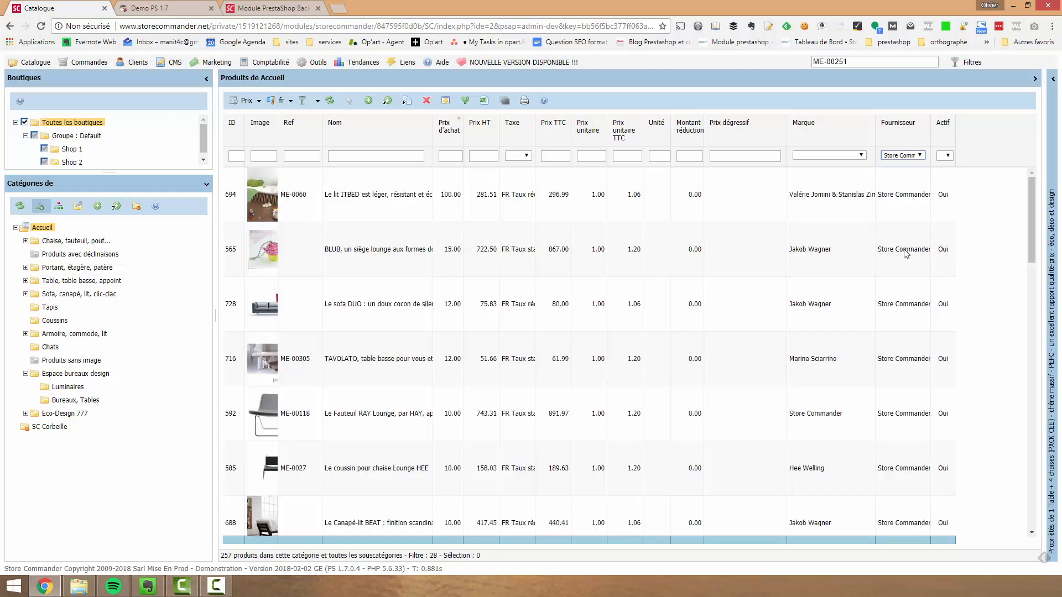
Lower the Prix de vente HT of all products filtered by supplier Store Commander by 5% using mass editing
{"action": "left_click", "coordinate": [477, 206]}
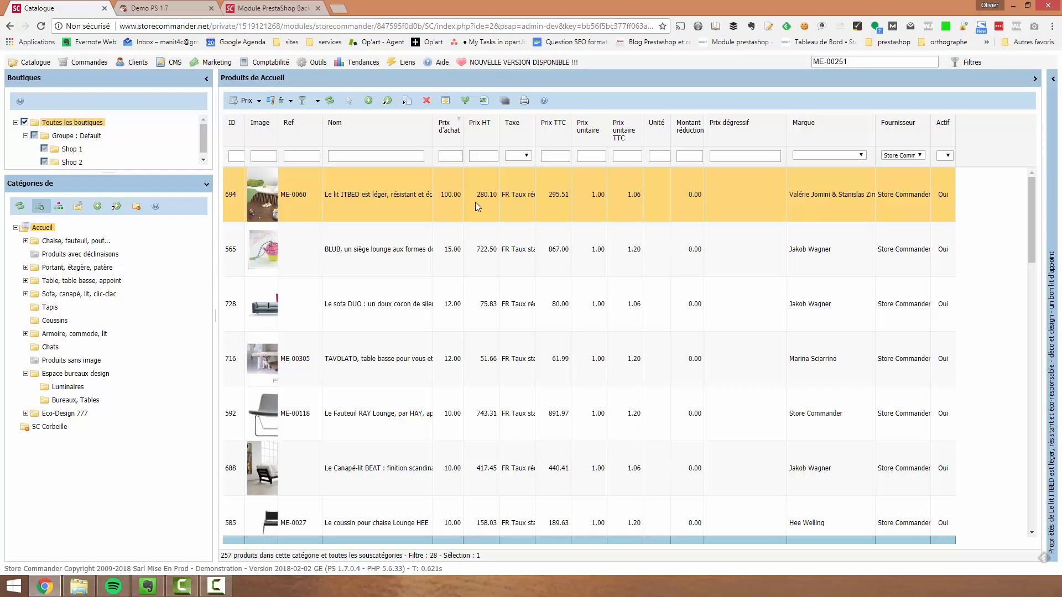
{"action": "scroll", "coordinate": [492, 293], "scroll_direction": "down", "scroll_amount": 15}
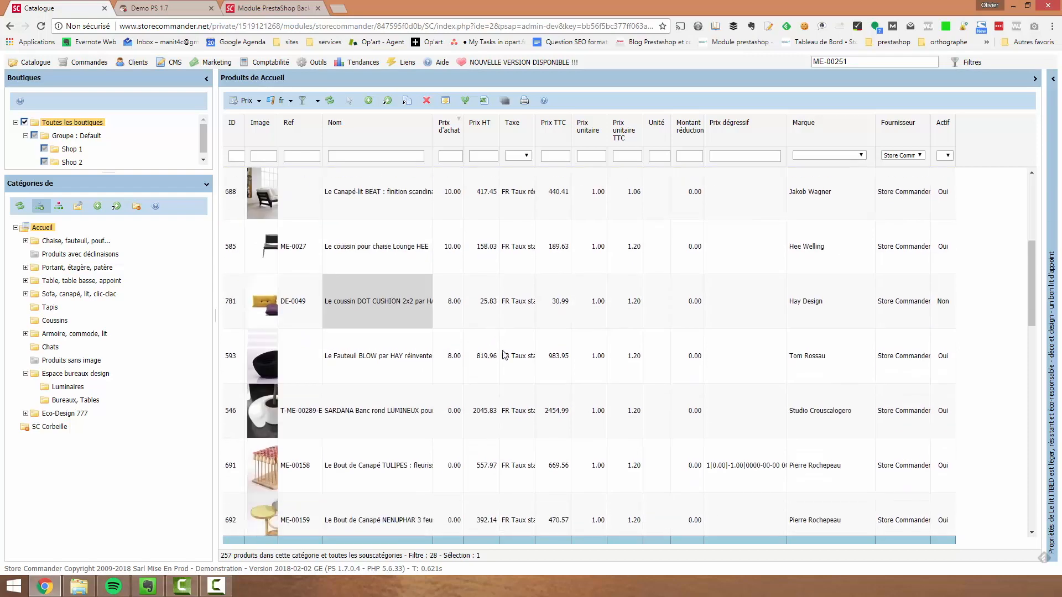
{"action": "scroll", "coordinate": [494, 496], "scroll_direction": "down", "scroll_amount": 3}
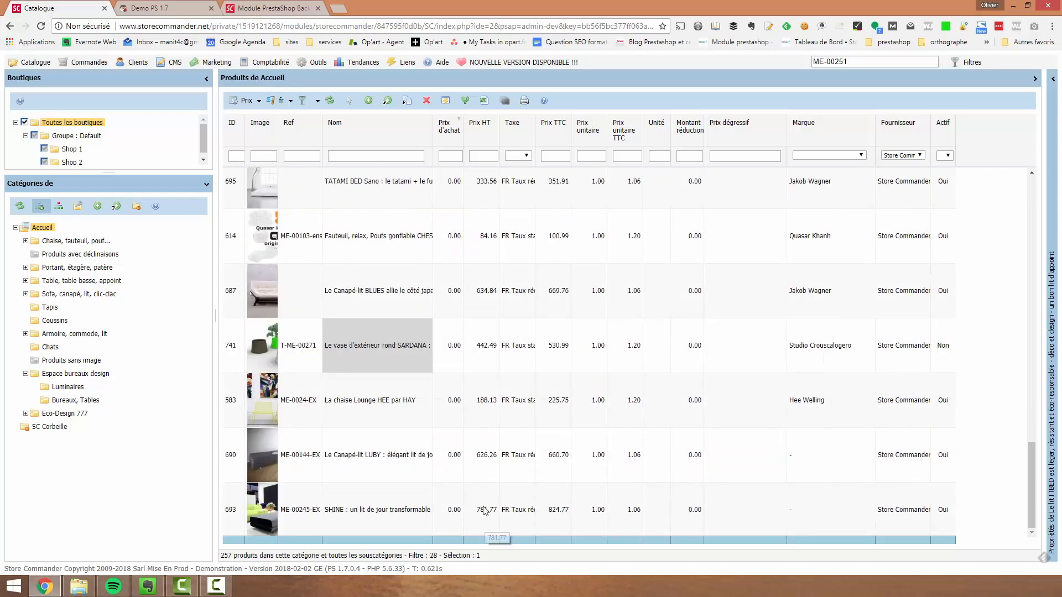
{"action": "key", "text": "ctrl+a"}
{"action": "scroll", "coordinate": [499, 283], "scroll_direction": "up", "scroll_amount": 15}
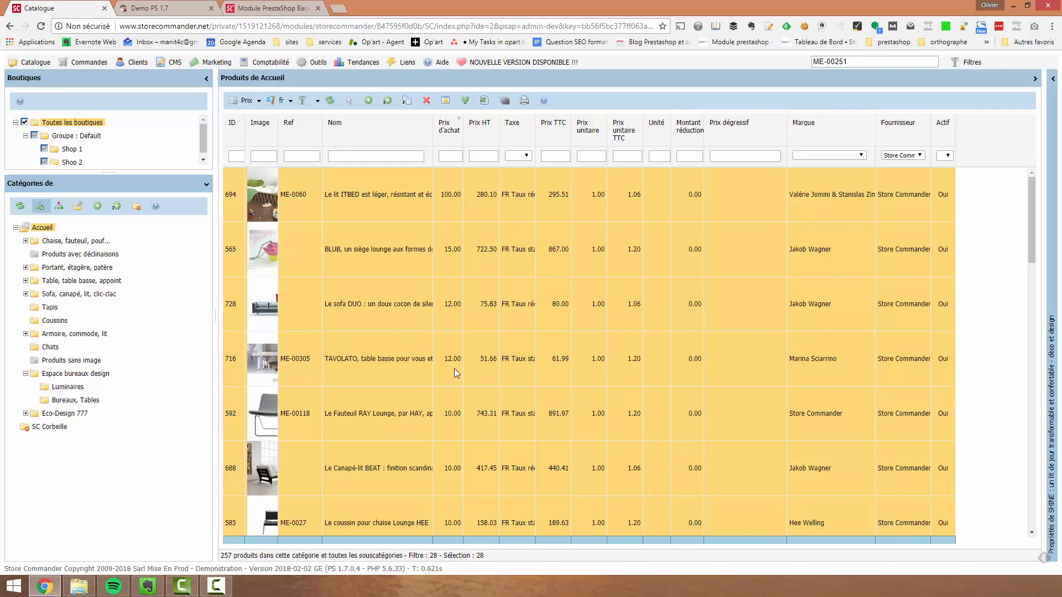
{"action": "right_click", "coordinate": [486, 193]}
{"action": "mouse_move", "coordinate": [553, 277]}
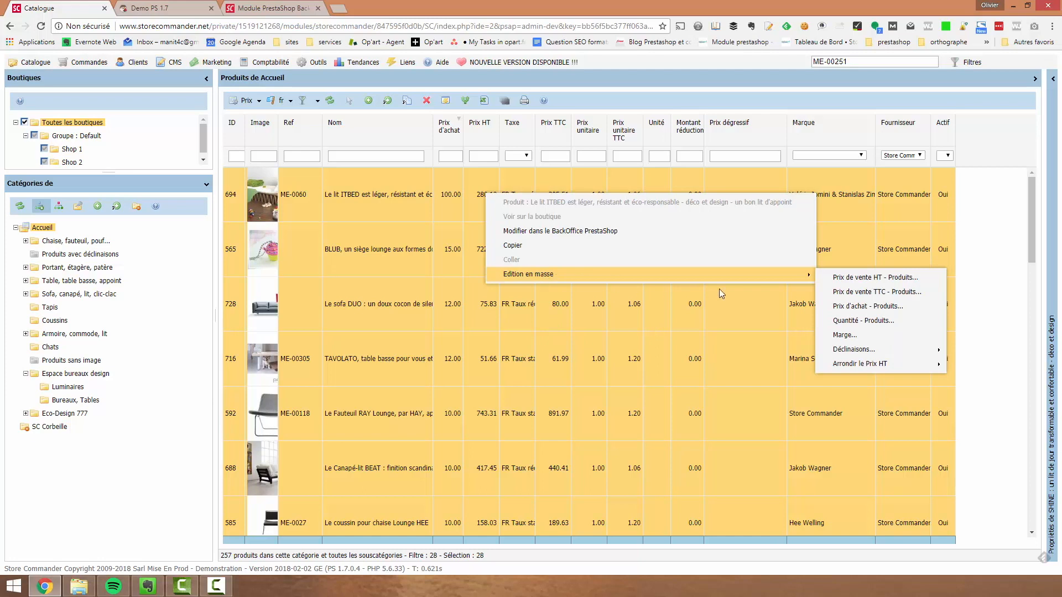
{"action": "left_click", "coordinate": [877, 279]}
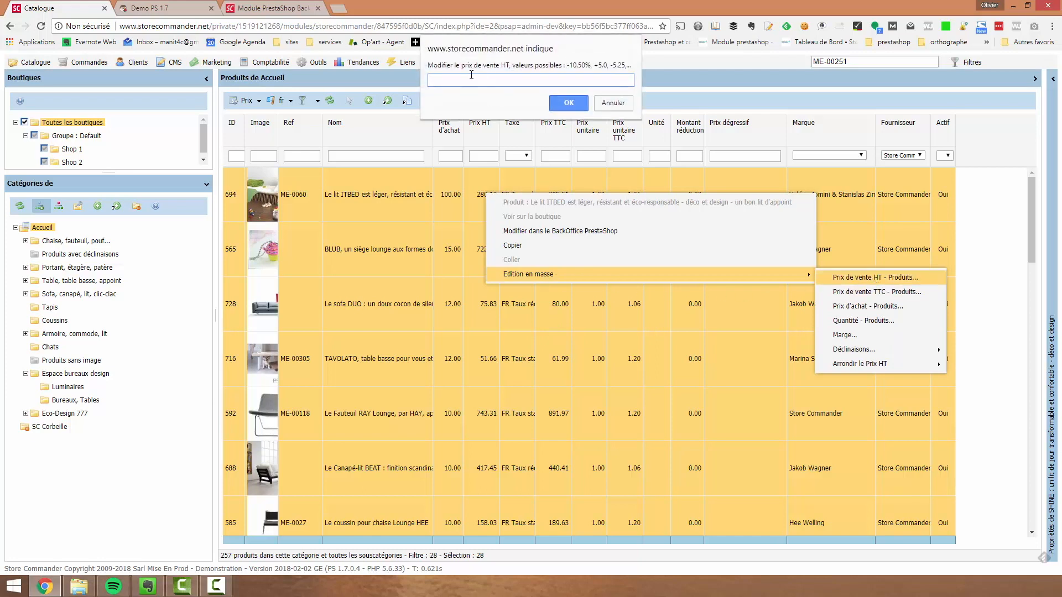
{"action": "type", "text": "-5%"}
{"action": "left_click", "coordinate": [557, 107]}
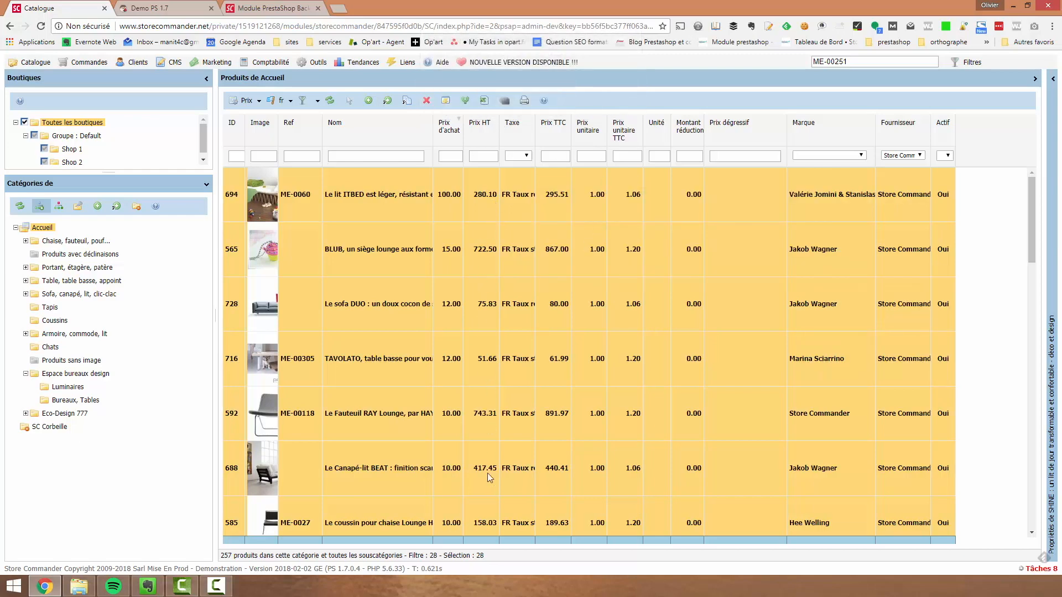
{"action": "scroll", "coordinate": [499, 409], "scroll_direction": "up", "scroll_amount": 10}
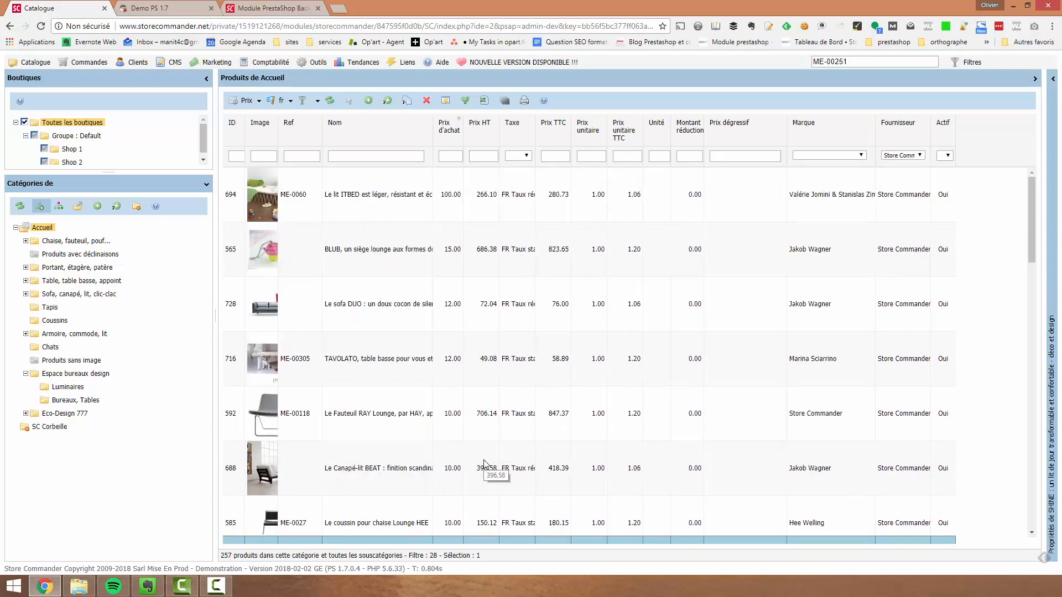
{"action": "scroll", "coordinate": [485, 464], "scroll_direction": "down", "scroll_amount": 3}
{"action": "scroll", "coordinate": [483, 247], "scroll_direction": "up", "scroll_amount": 3}
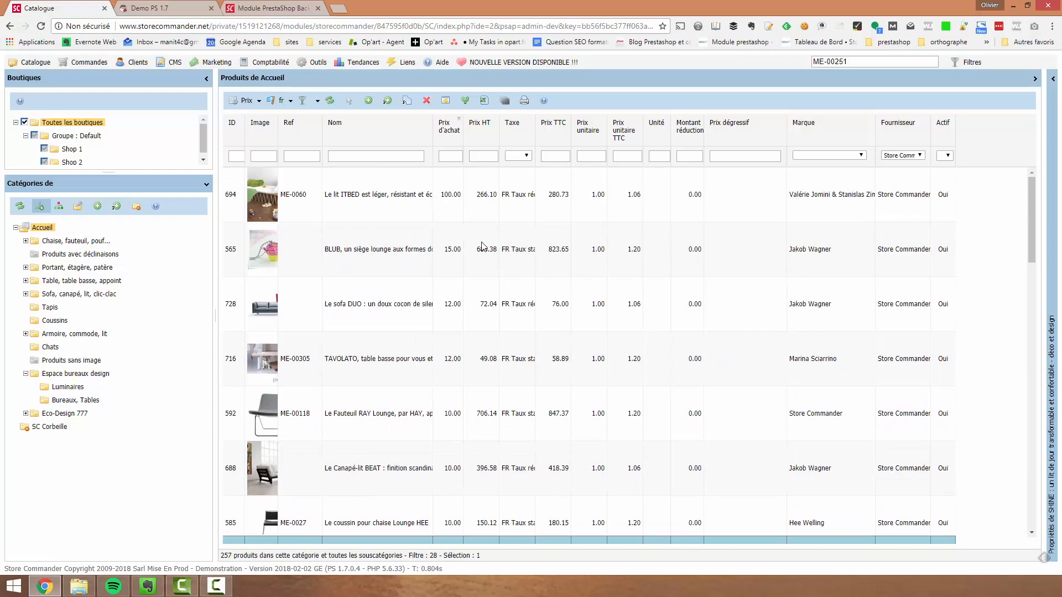
Raise the Prix de vente HT of all the filtered Store Commander supplier products by 5% using mass editing
{"action": "left_click", "coordinate": [487, 194]}
{"action": "scroll", "coordinate": [496, 511], "scroll_direction": "down", "scroll_amount": 6}
{"action": "scroll", "coordinate": [496, 511], "scroll_direction": "down", "scroll_amount": 10}
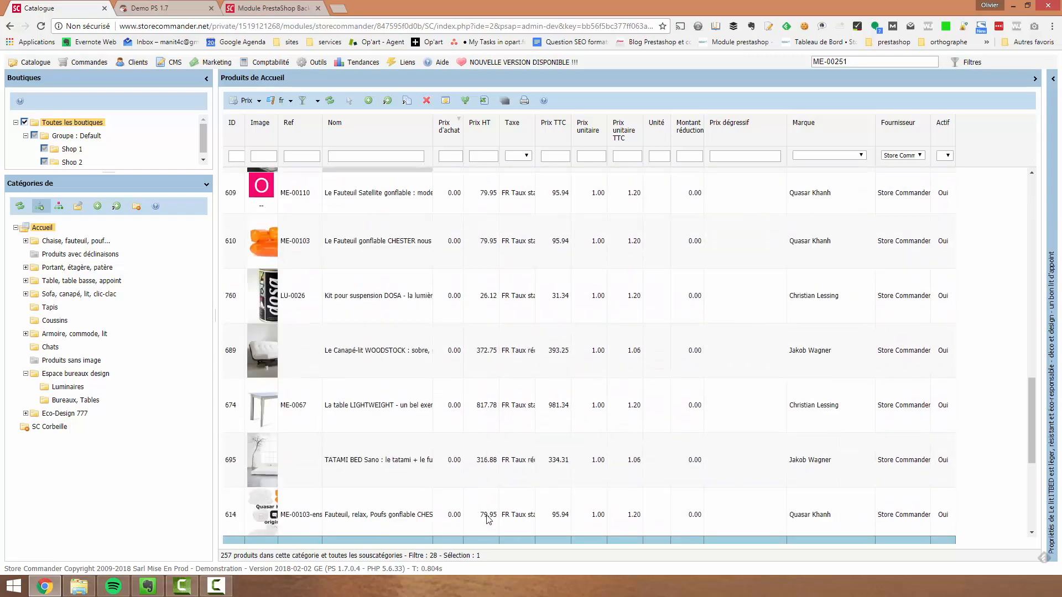
{"action": "key", "text": "ctrl+a"}
{"action": "scroll", "coordinate": [542, 359], "scroll_direction": "up", "scroll_amount": 15}
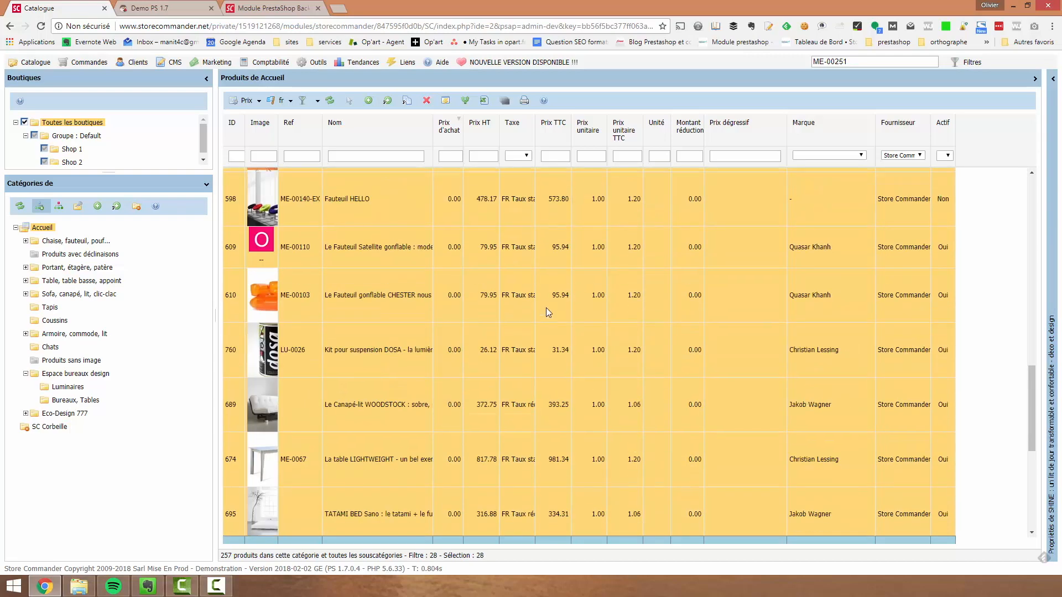
{"action": "right_click", "coordinate": [476, 187]}
{"action": "mouse_move", "coordinate": [525, 265]}
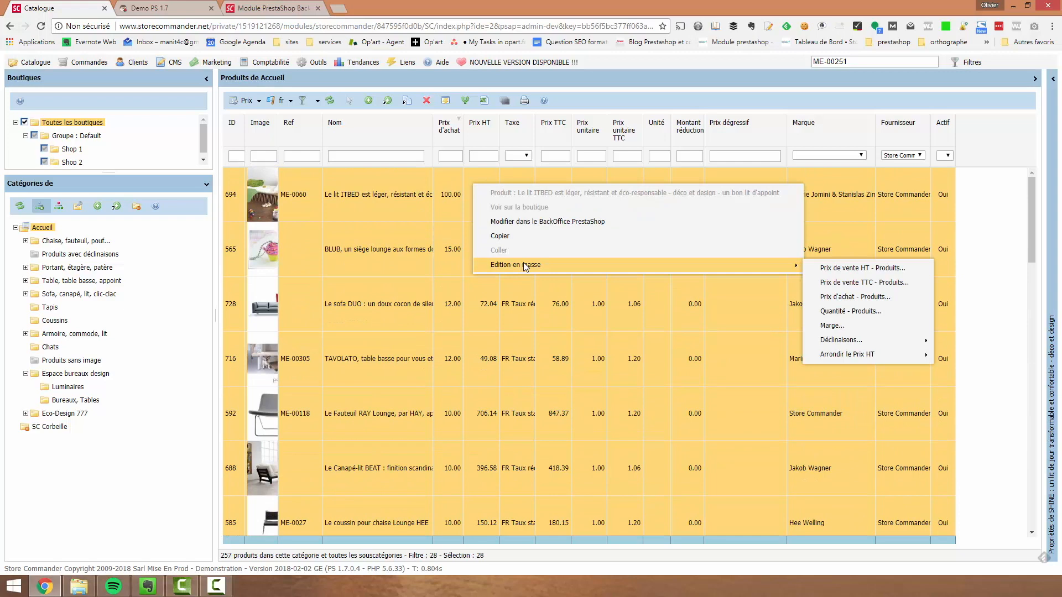
{"action": "left_click", "coordinate": [879, 270]}
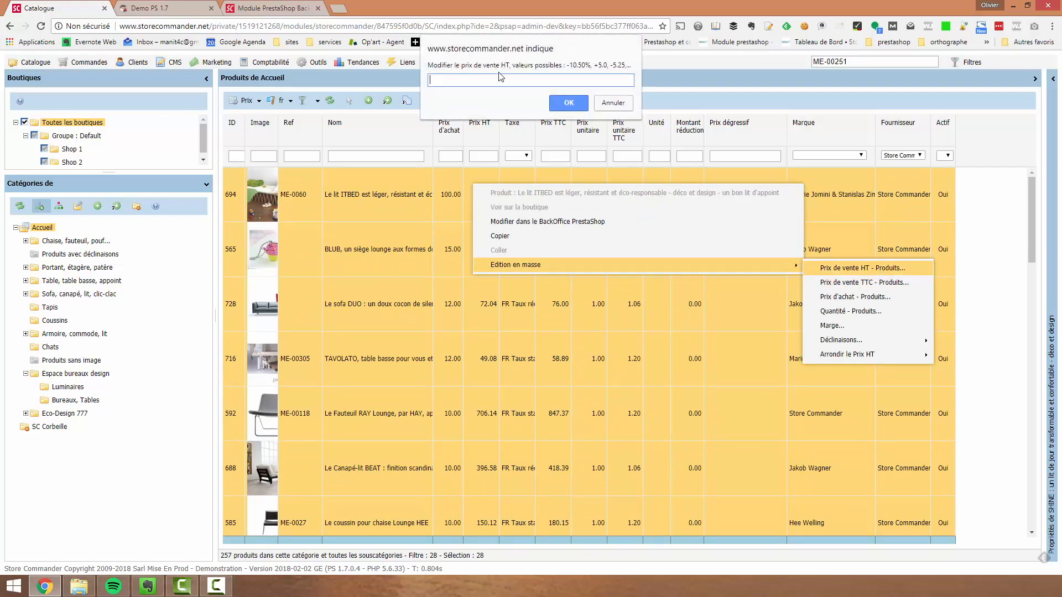
{"action": "type", "text": "+5%"}
{"action": "left_click", "coordinate": [580, 103]}
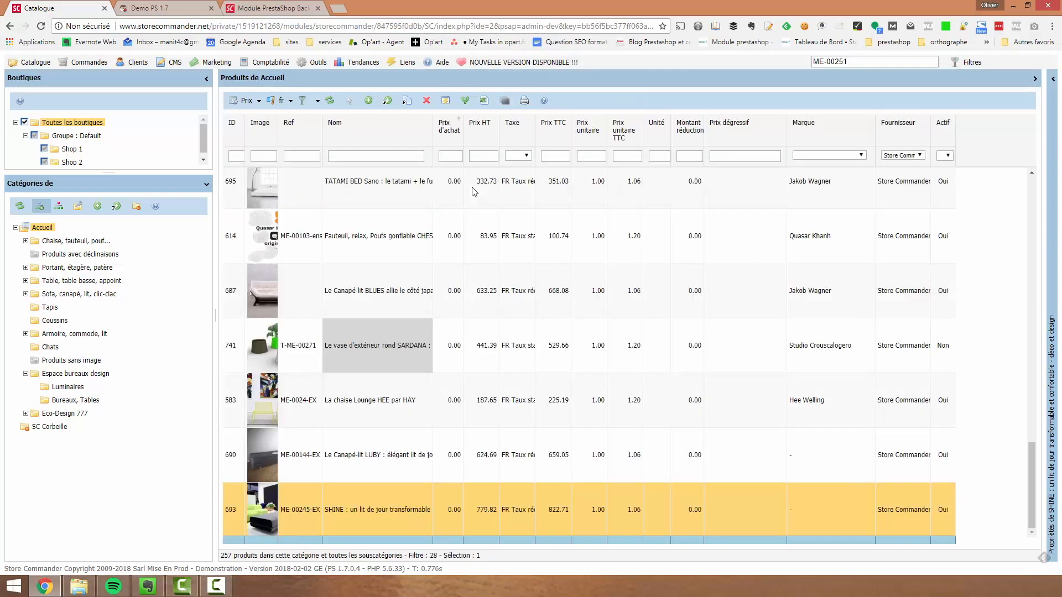
{"action": "scroll", "coordinate": [504, 327], "scroll_direction": "up", "scroll_amount": 15}
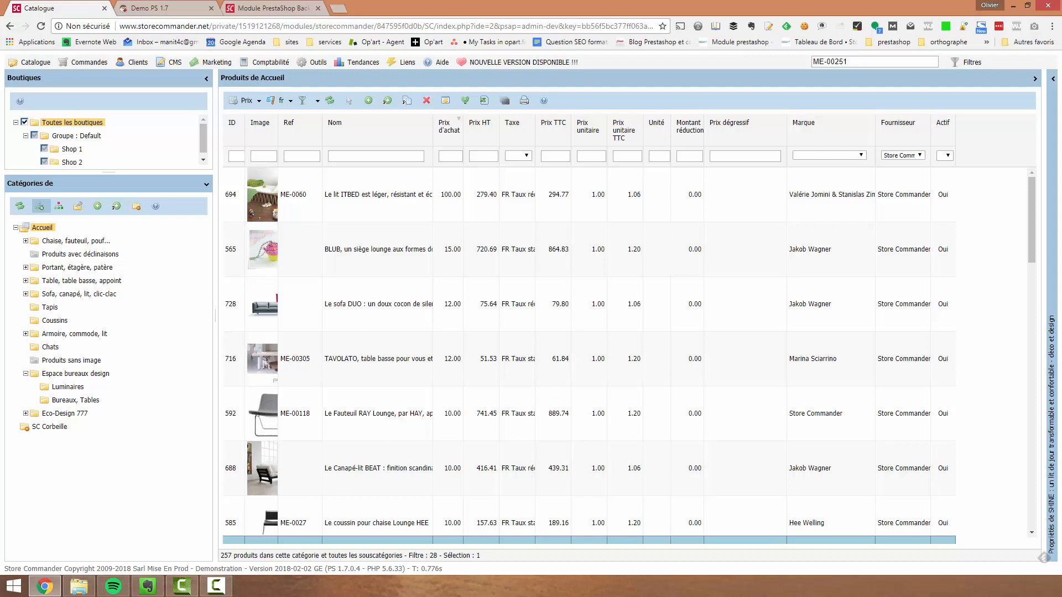
Show the Tapis products in the Expédition view and set the minimum quantity of Suspension BULB 19 lampes to 3
{"action": "left_click", "coordinate": [256, 100]}
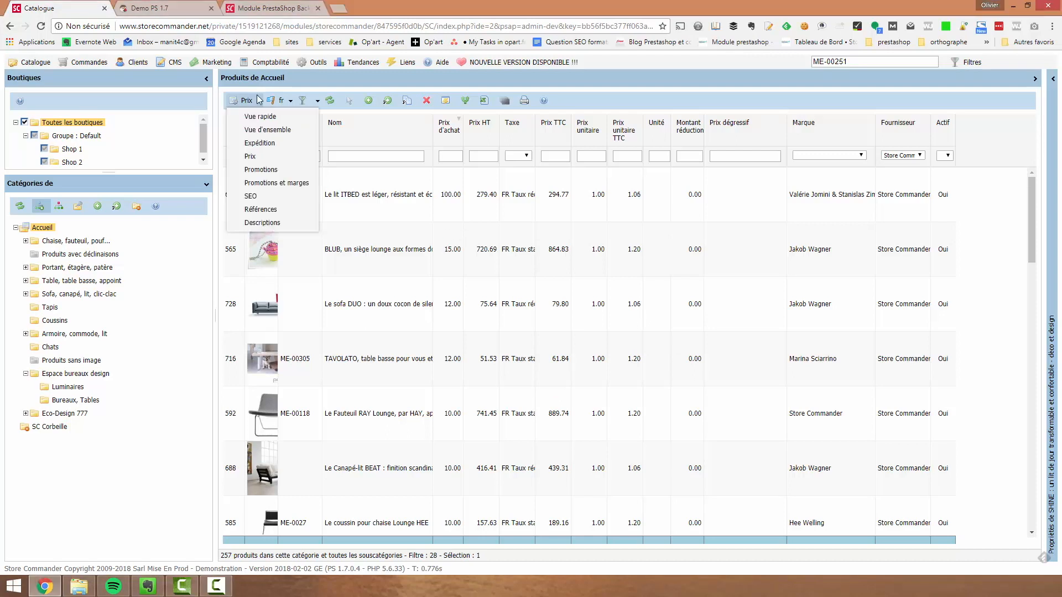
{"action": "left_click", "coordinate": [256, 144]}
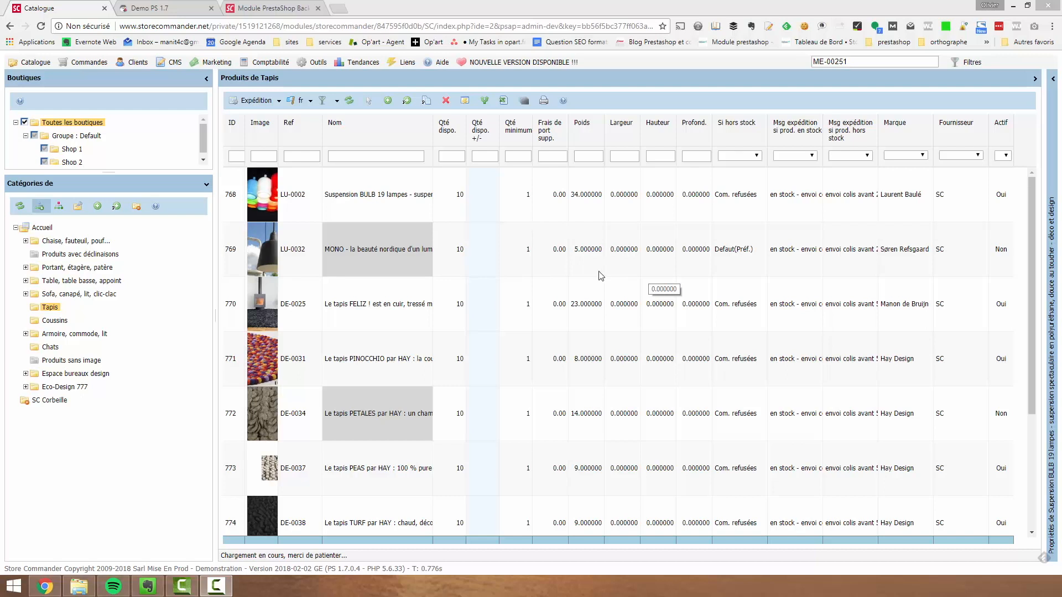
{"action": "left_click", "coordinate": [528, 195]}
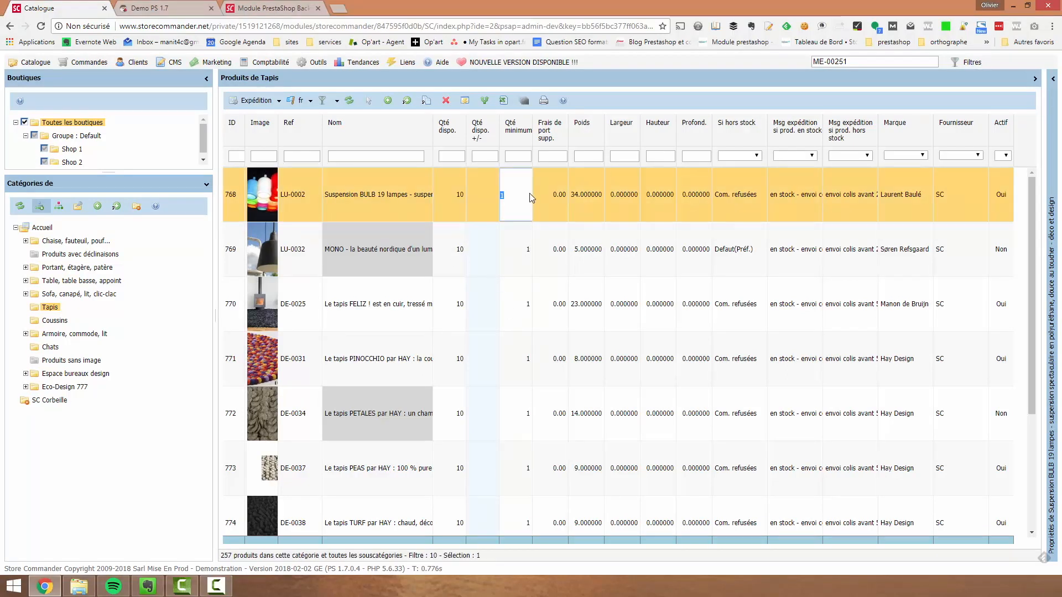
{"action": "type", "text": "3"}
{"action": "key", "text": "Return"}
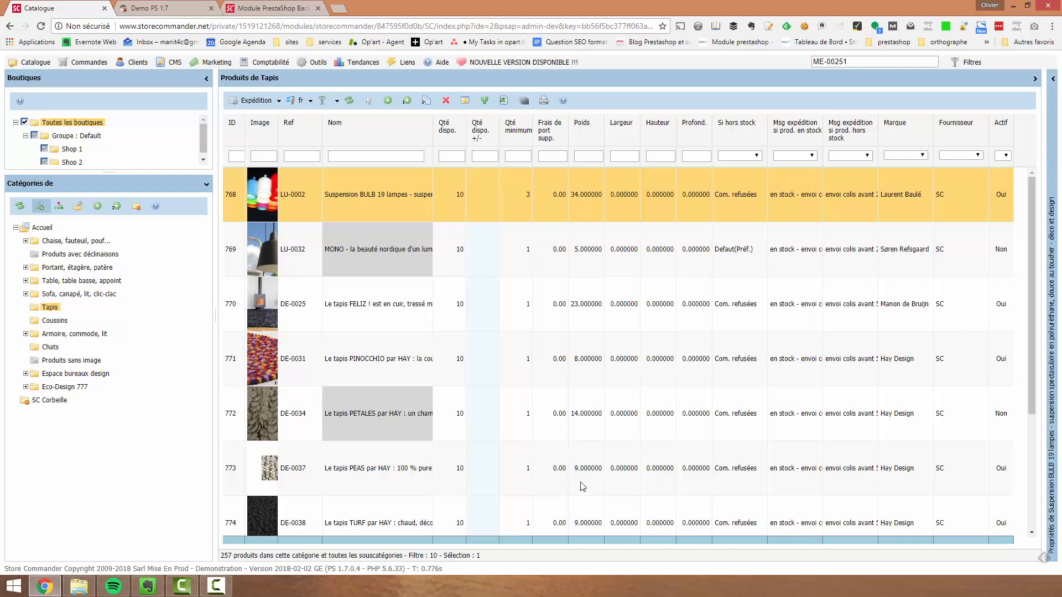
Copy the minimum quantity of Suspension BULB 19 lampes and paste it onto products 770, 771, 772 and 774 together
{"action": "scroll", "coordinate": [998, 497], "scroll_direction": "down", "scroll_amount": 3}
{"action": "scroll", "coordinate": [550, 374], "scroll_direction": "up", "scroll_amount": 3}
{"action": "right_click", "coordinate": [524, 198]}
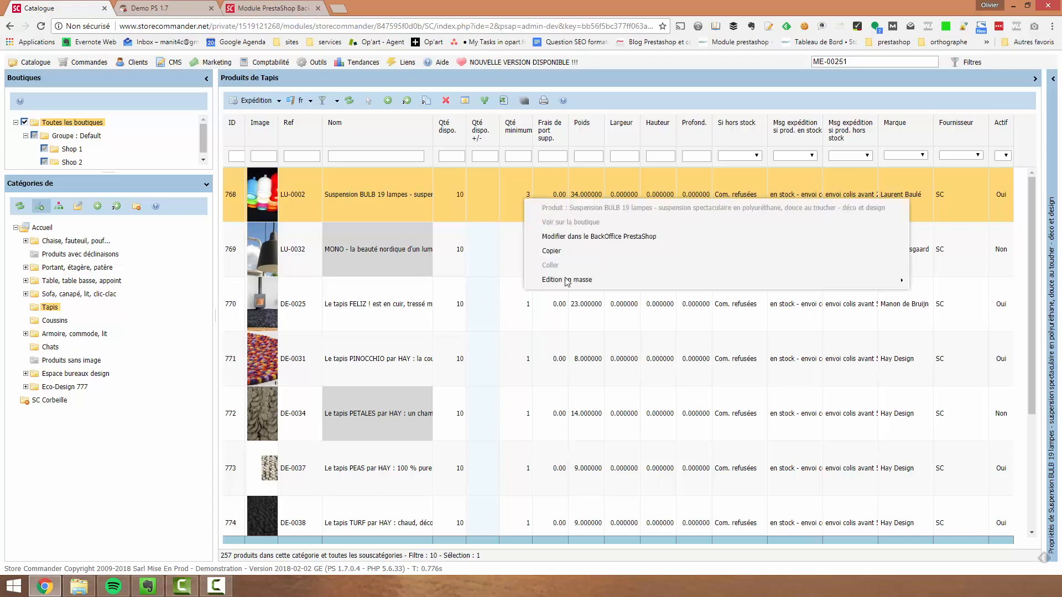
{"action": "left_click", "coordinate": [562, 252]}
{"action": "left_click", "coordinate": [503, 305]}
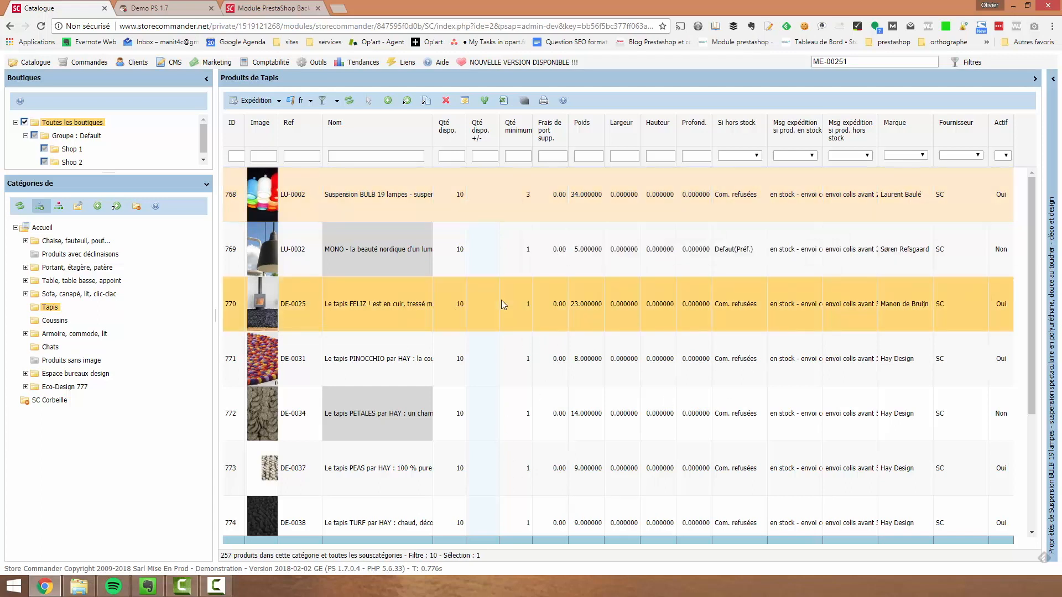
{"action": "left_click", "coordinate": [518, 363], "text": "ctrl"}
{"action": "left_click", "coordinate": [522, 420], "text": "ctrl"}
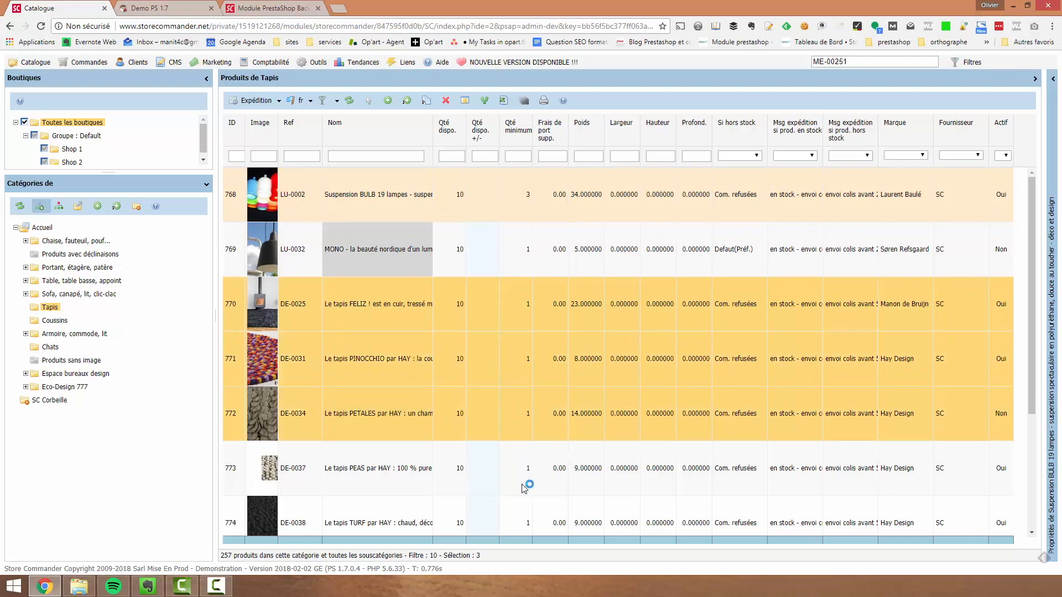
{"action": "left_click", "coordinate": [517, 513], "text": "ctrl"}
{"action": "right_click", "coordinate": [521, 310]}
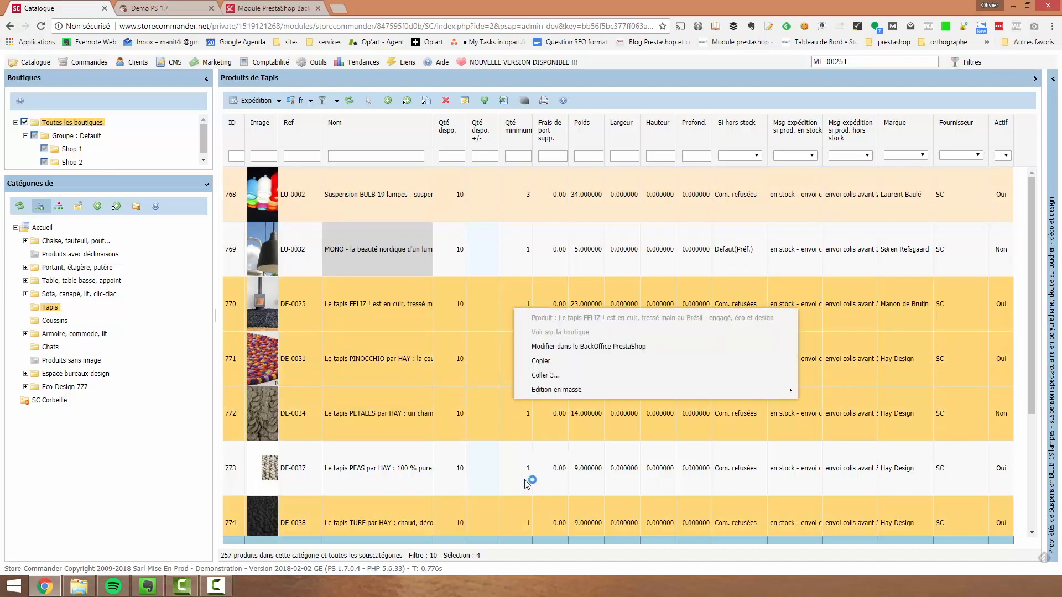
{"action": "left_click", "coordinate": [566, 375]}
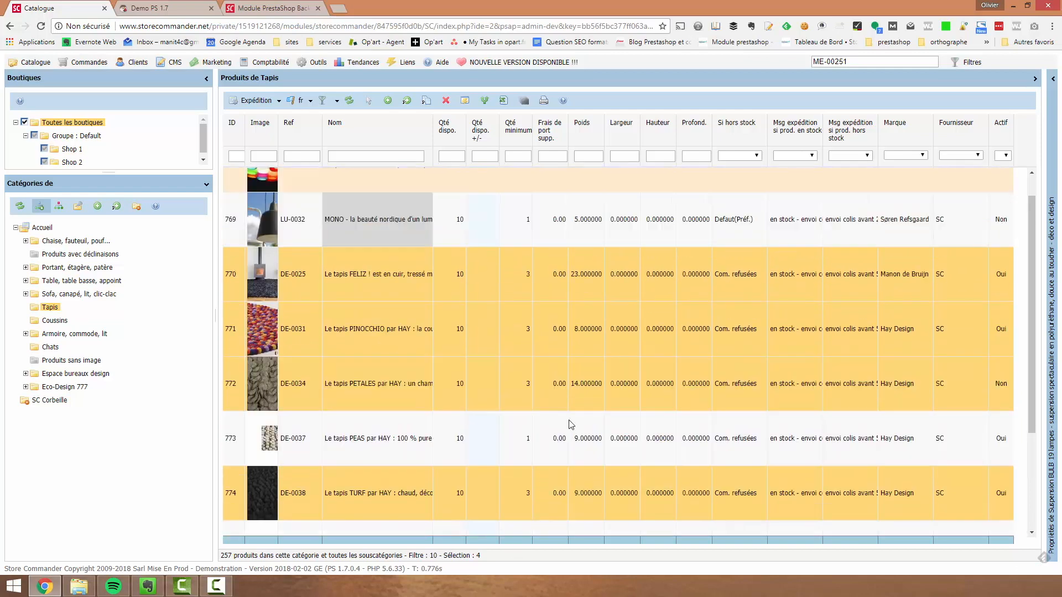
Paste the copied minimum quantity onto product 776, Le tapis GRASS par HAY
{"action": "scroll", "coordinate": [518, 348], "scroll_direction": "down", "scroll_amount": 3}
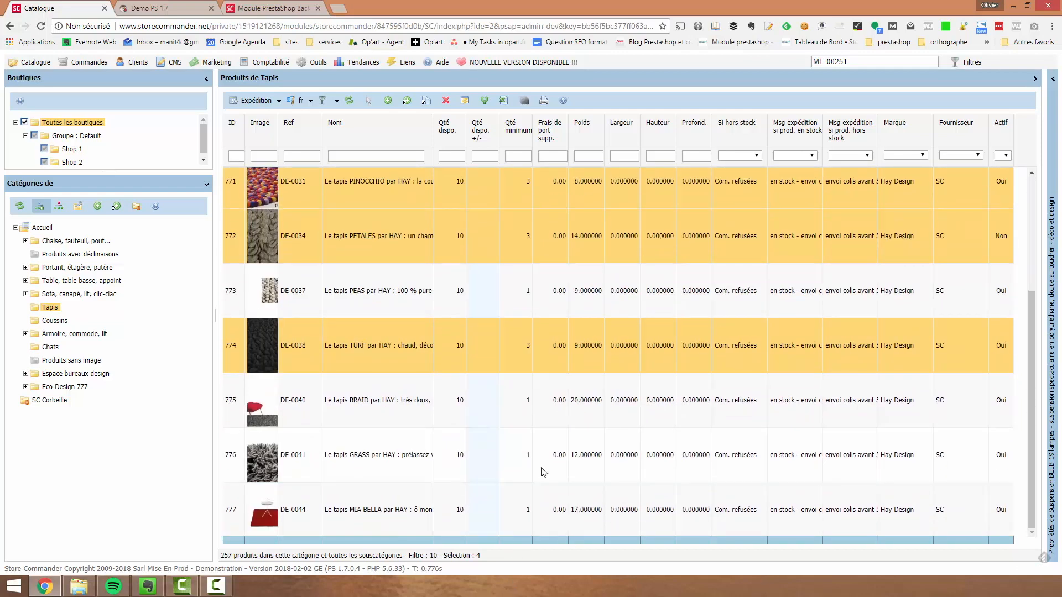
{"action": "left_click", "coordinate": [513, 465]}
{"action": "right_click", "coordinate": [513, 465]}
{"action": "left_click", "coordinate": [557, 528]}
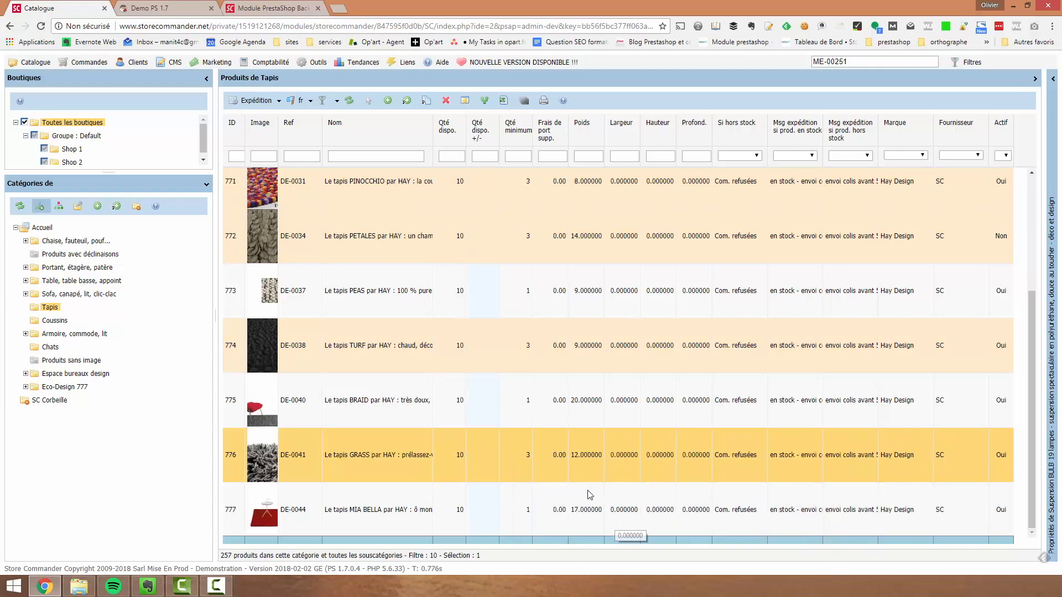
{"action": "scroll", "coordinate": [559, 481], "scroll_direction": "up", "scroll_amount": 1}
{"action": "scroll", "coordinate": [558, 477], "scroll_direction": "up", "scroll_amount": 3}
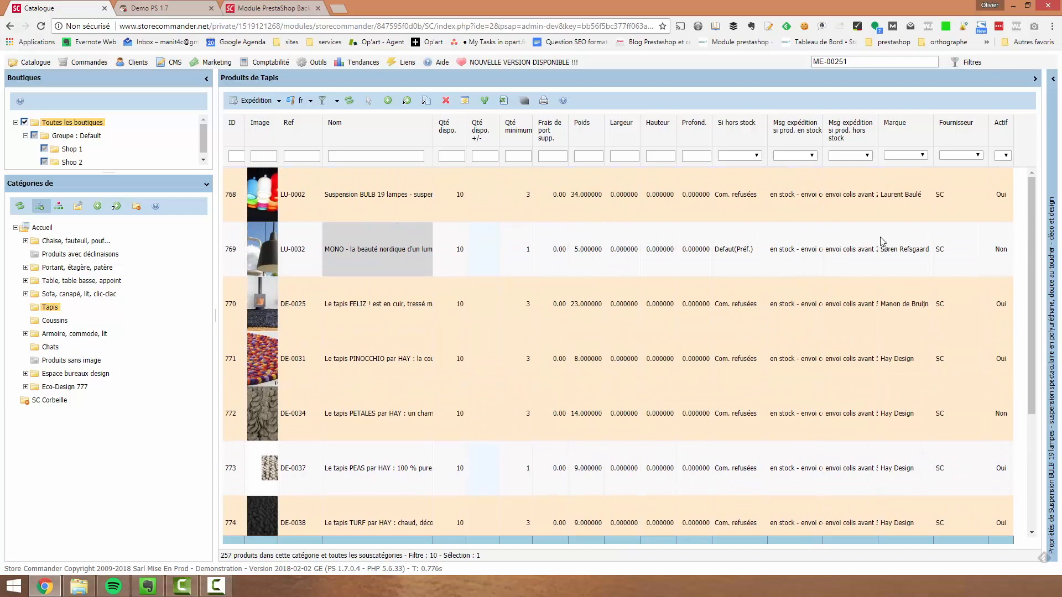
Examine the editable in-stock shipping message of Suspension BULB 19 lampes and its suggested texts, and leave the cell
{"action": "double_click", "coordinate": [816, 200]}
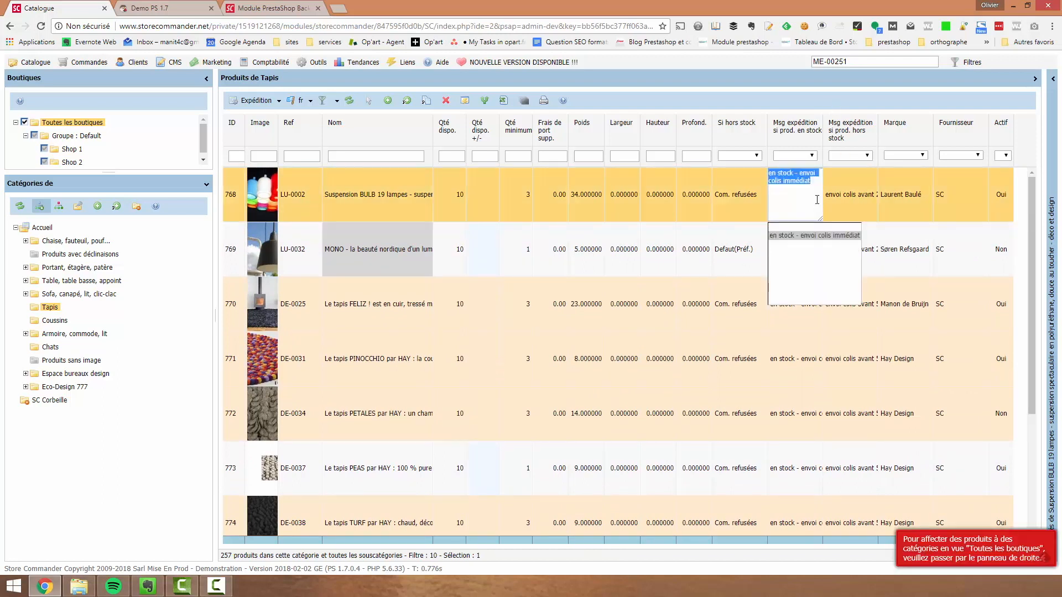
{"action": "left_click", "coordinate": [817, 182]}
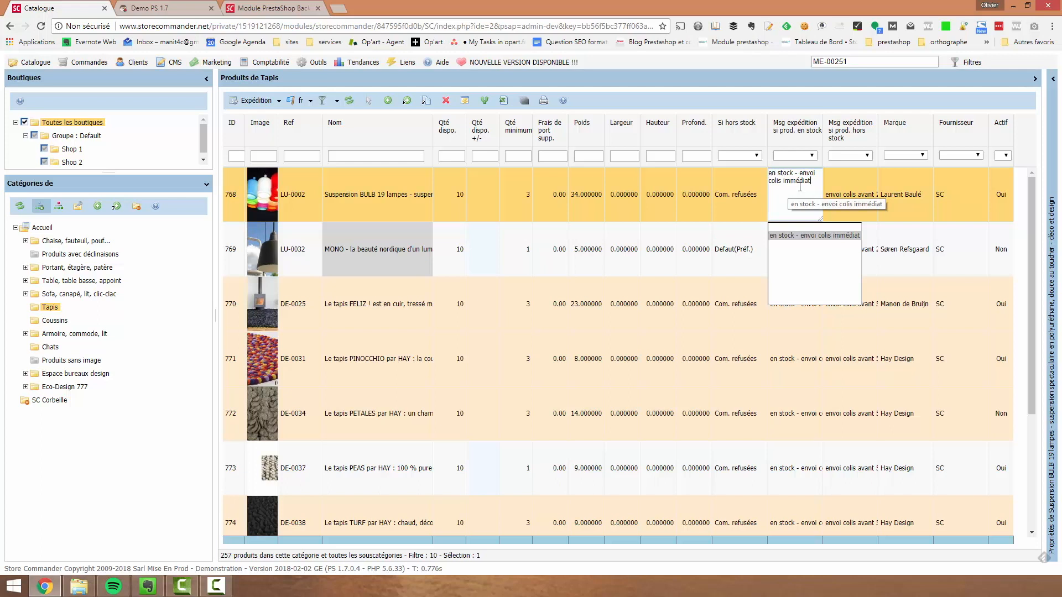
{"action": "left_click", "coordinate": [812, 355]}
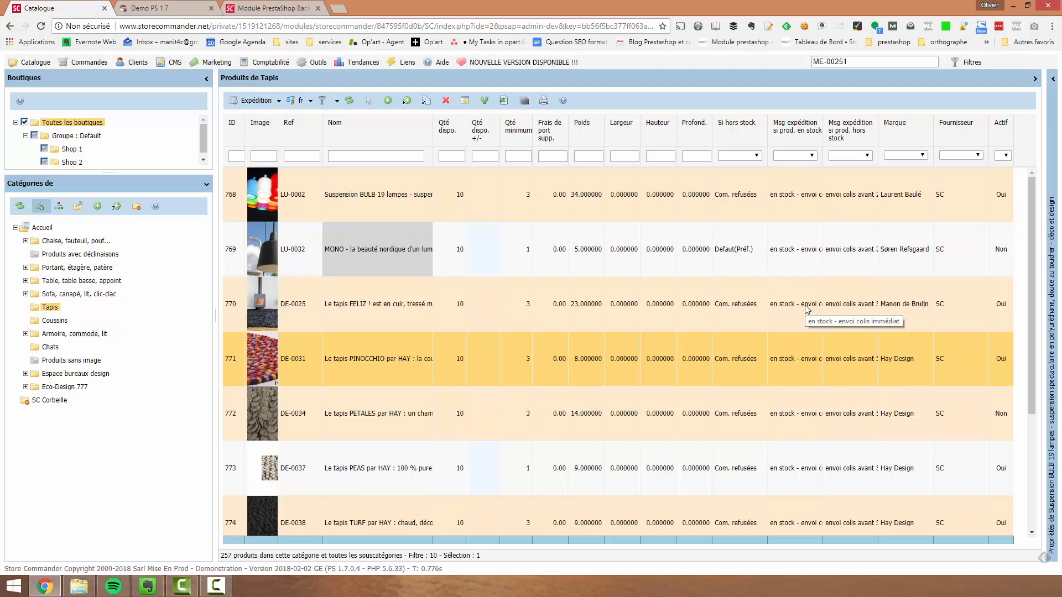
{"action": "key", "text": "Down"}
{"action": "key", "text": "Down"}
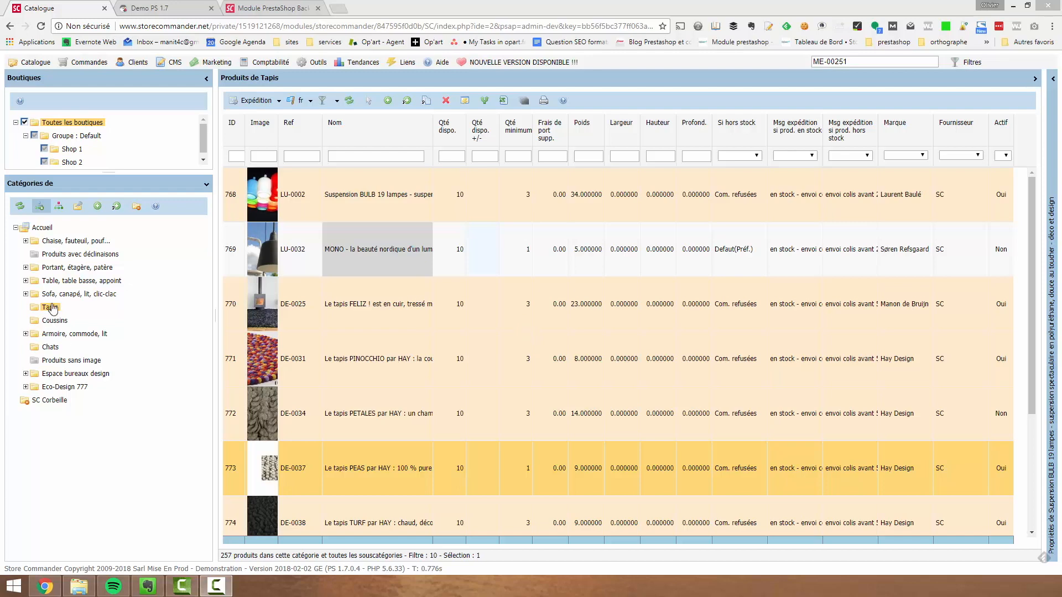
Display the Chaise, fauteuil, pouf... category, export its product grid as tabulated CSV text for Excel and enlarge the export window
{"action": "left_click", "coordinate": [82, 242]}
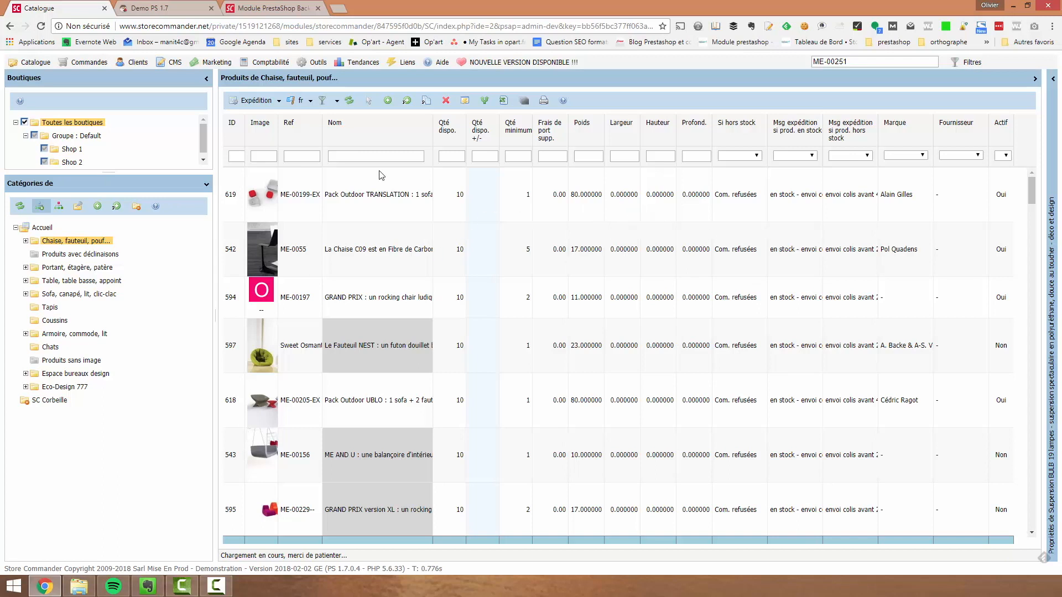
{"action": "left_click", "coordinate": [504, 101]}
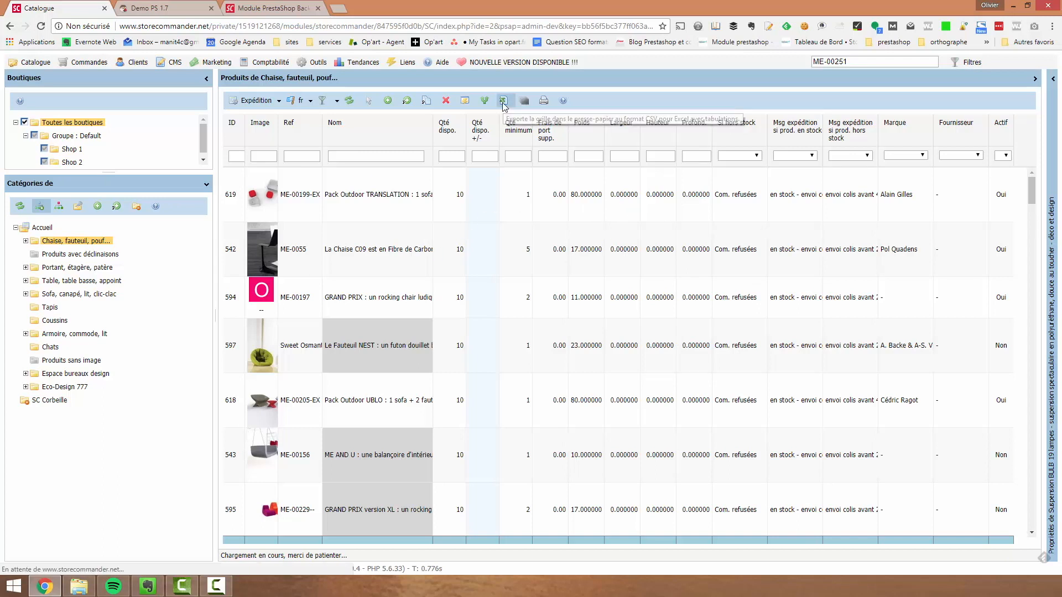
{"action": "left_click", "coordinate": [272, 327]}
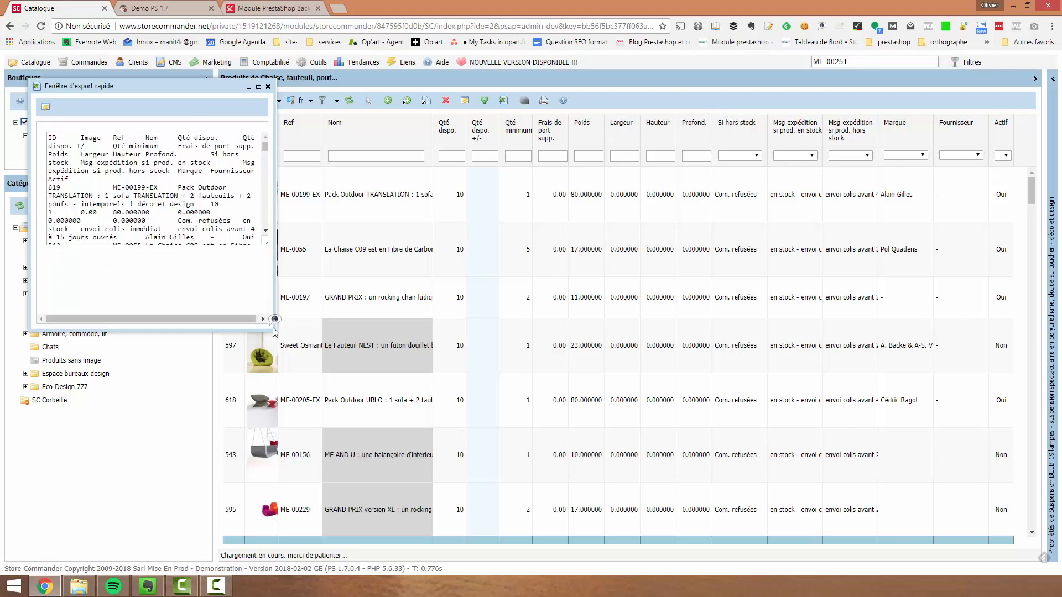
{"action": "left_click_drag", "start_coordinate": [276, 337], "coordinate": [834, 475]}
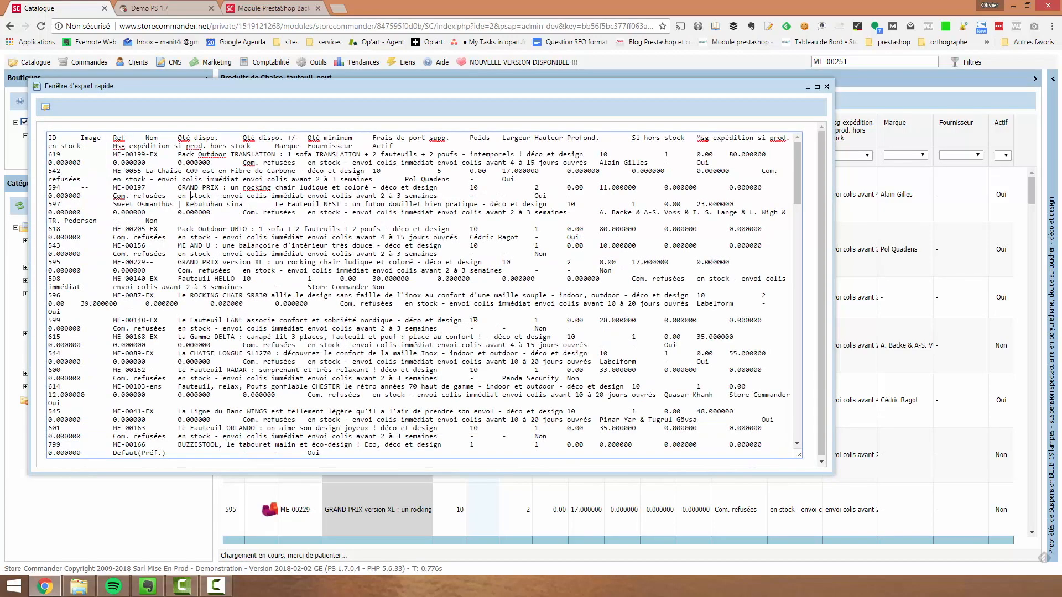
{"action": "left_click", "coordinate": [214, 213]}
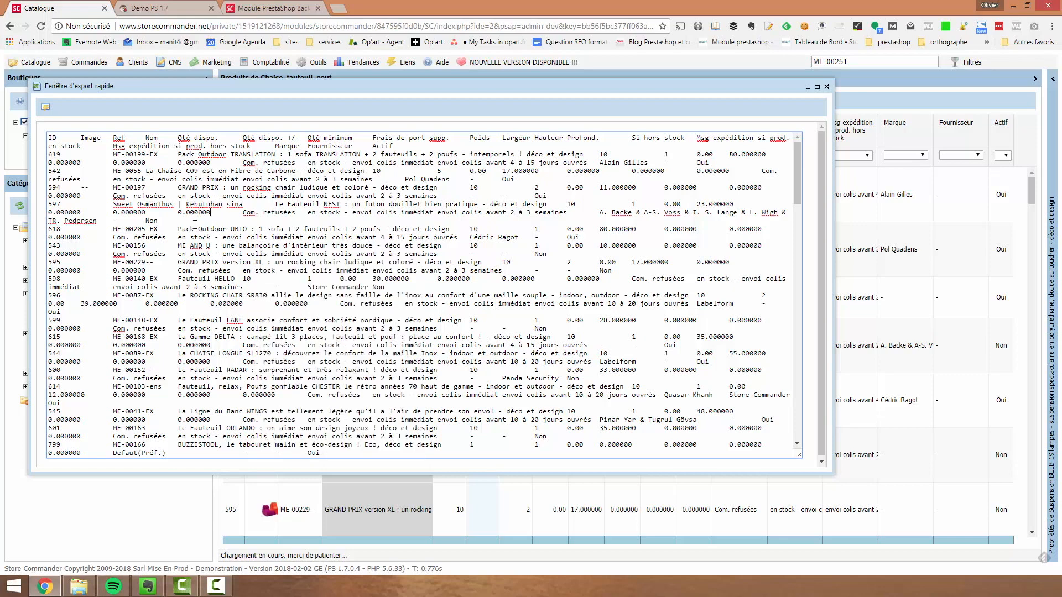
Close the product export and display the Clients properties of product 619, Pack Outdoor TRANSLATION
{"action": "left_click", "coordinate": [827, 87]}
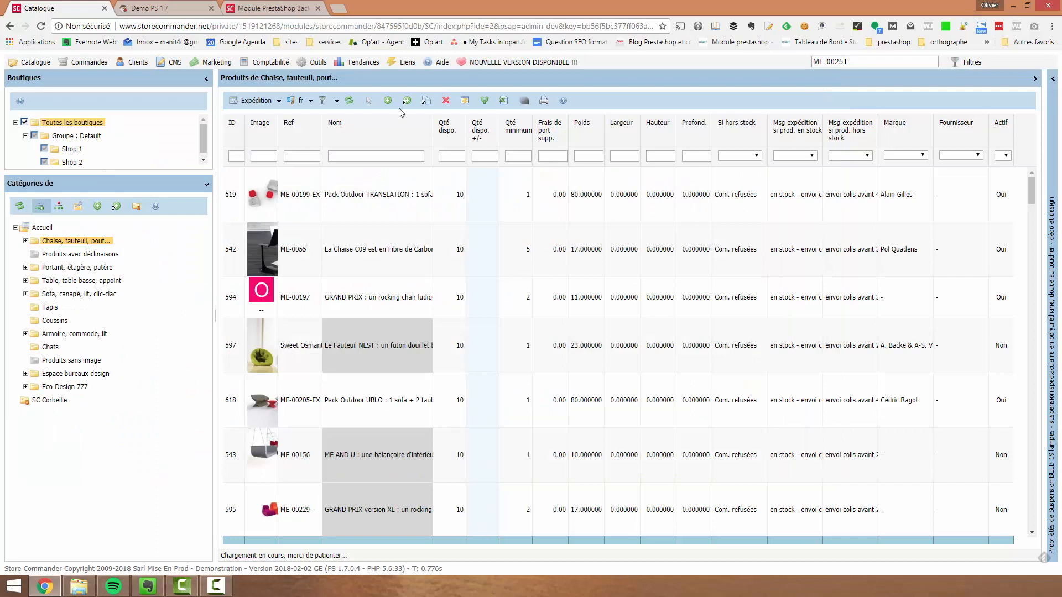
{"action": "left_click", "coordinate": [1051, 182]}
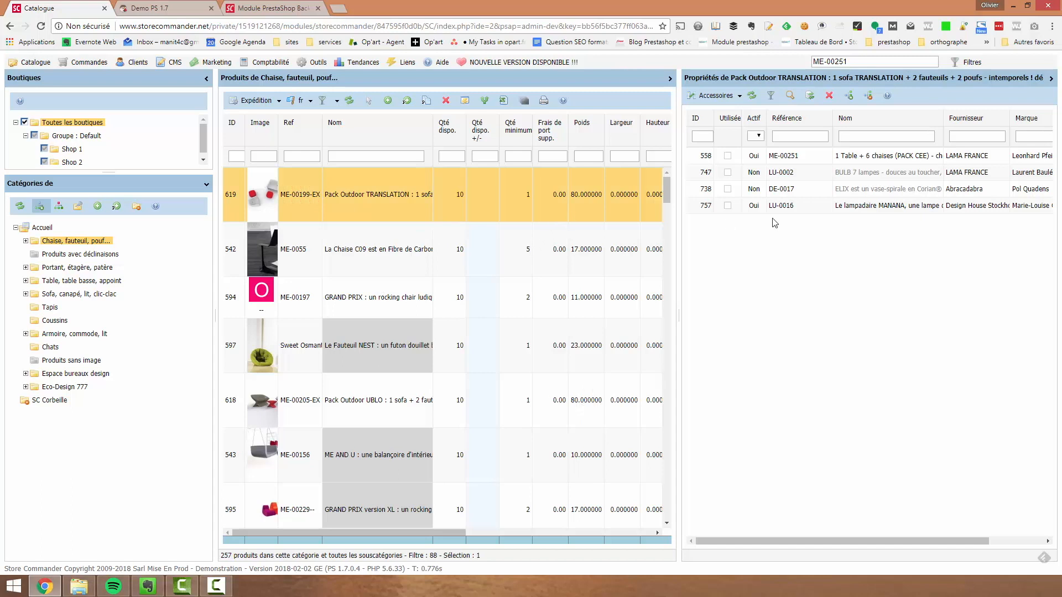
{"action": "left_click", "coordinate": [740, 95]}
{"action": "left_click", "coordinate": [724, 165]}
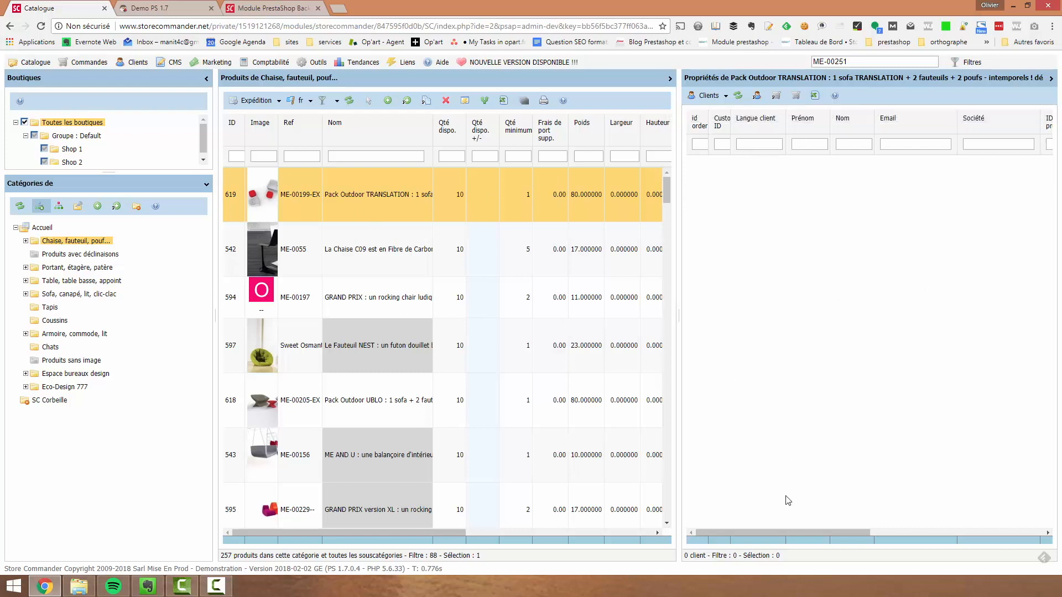
Run the quick export of the product's Clients grid, close the export and slightly widen the product grid
{"action": "left_click", "coordinate": [815, 95]}
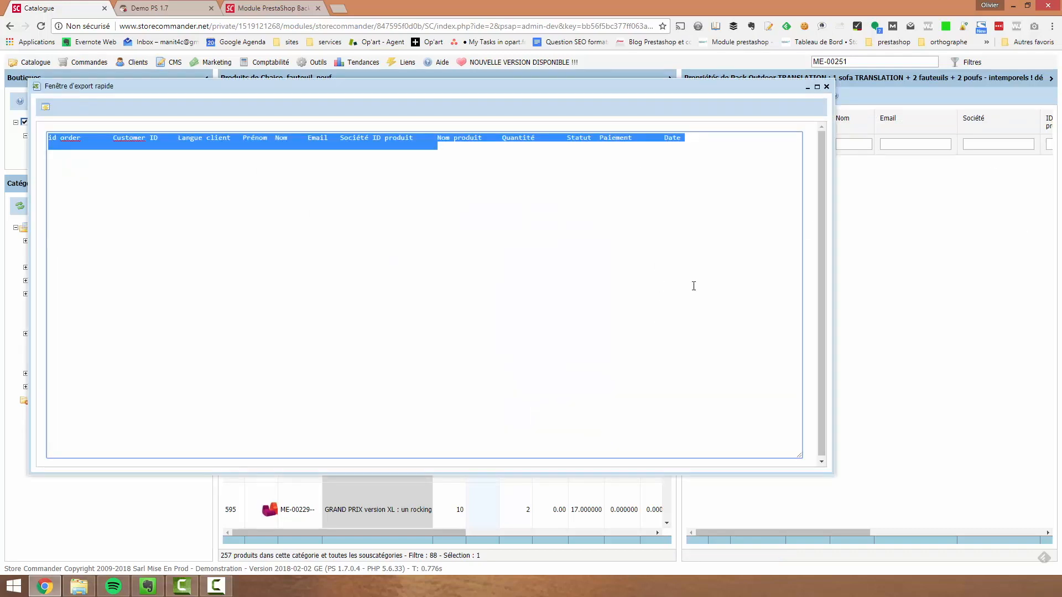
{"action": "left_click", "coordinate": [826, 86]}
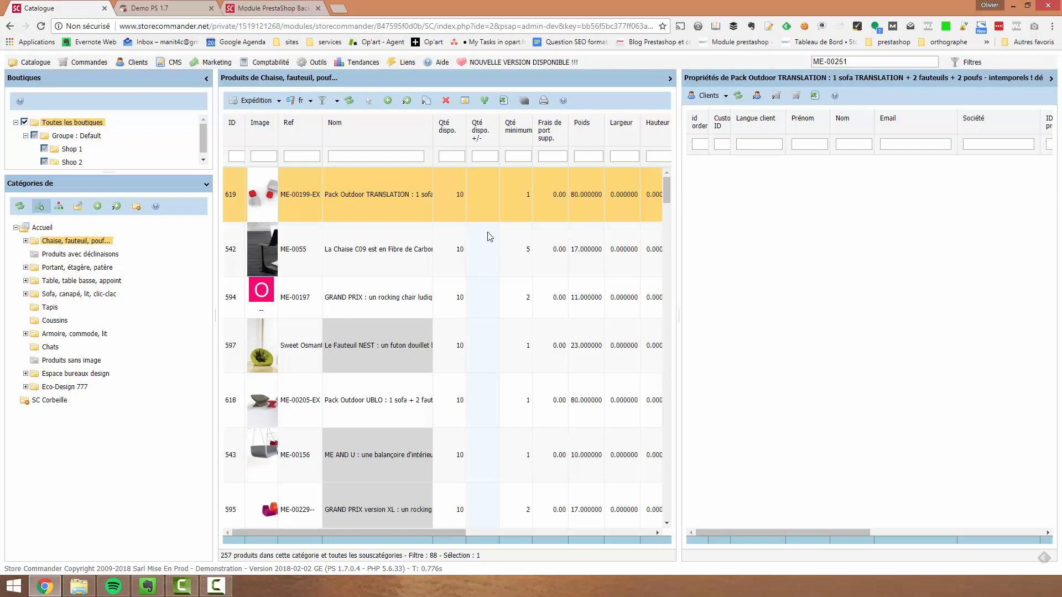
{"action": "left_click_drag", "start_coordinate": [680, 203], "coordinate": [705, 198]}
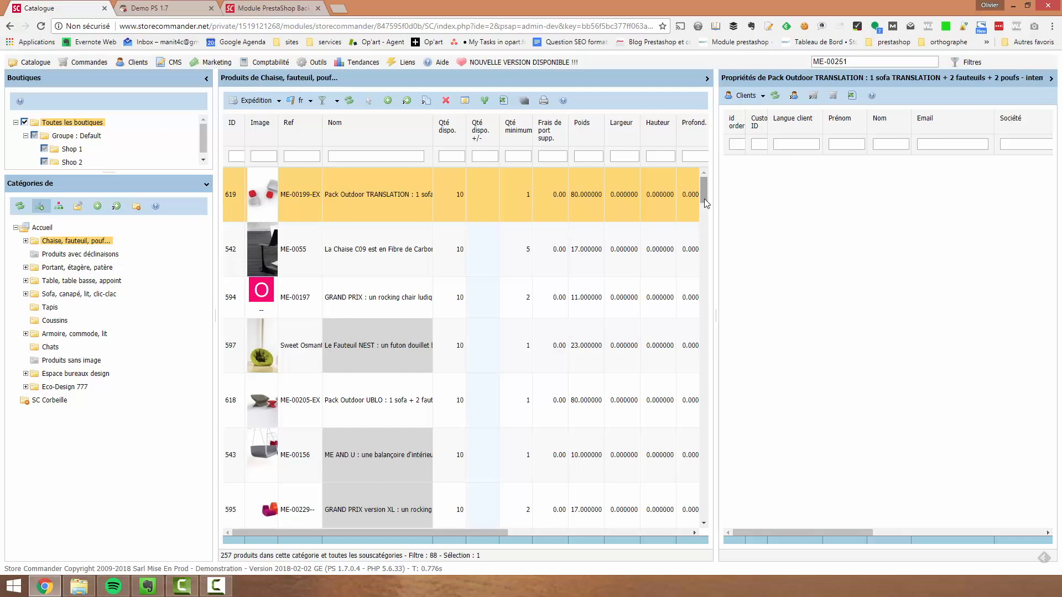
View the orders management page (Commandes) and switch to the customers management page (Clients)
{"action": "left_click", "coordinate": [83, 62]}
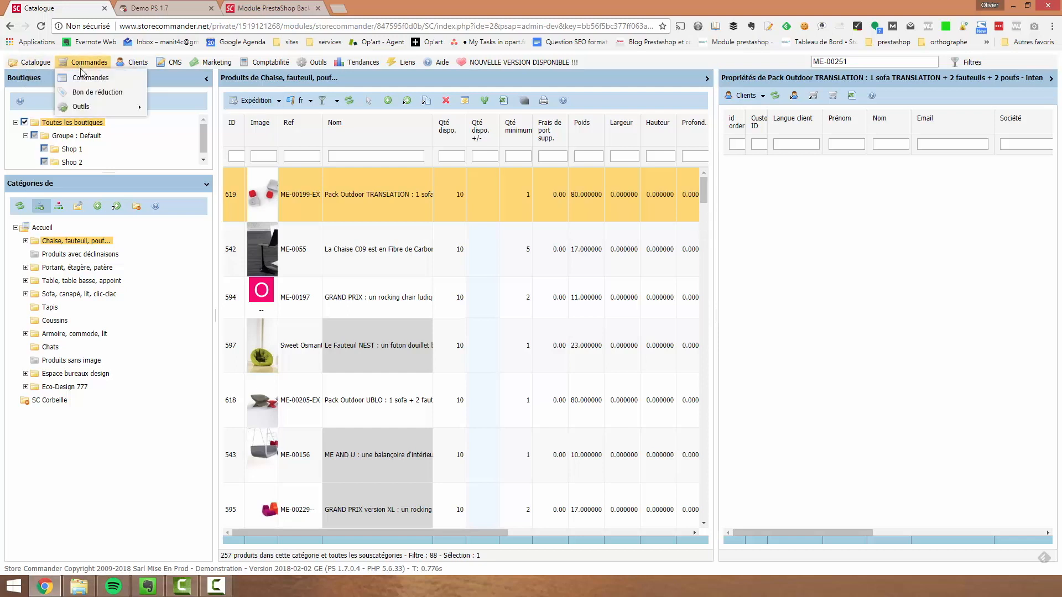
{"action": "left_click", "coordinate": [84, 78]}
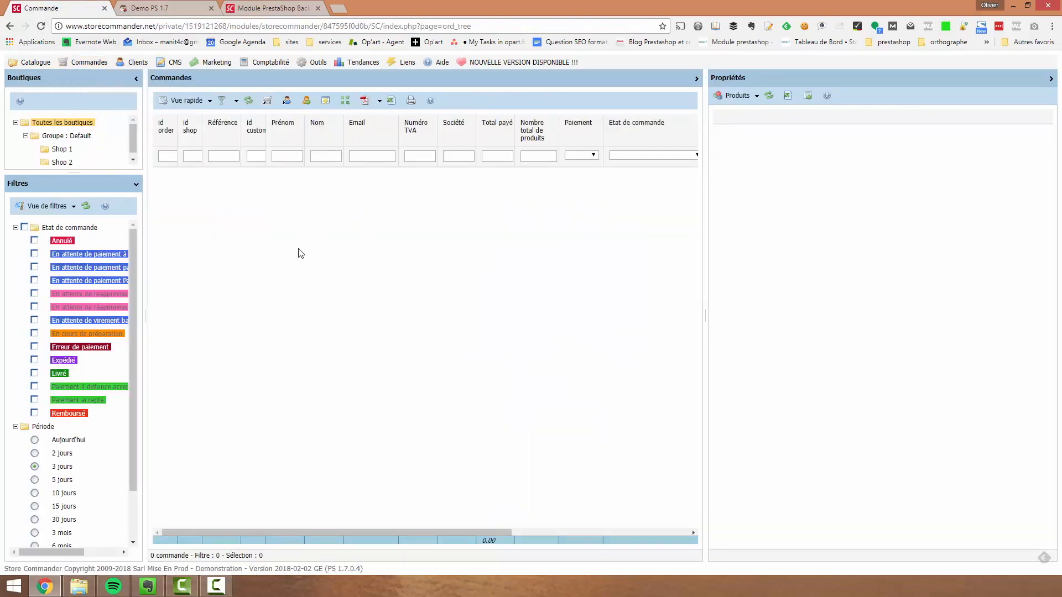
{"action": "left_click", "coordinate": [135, 62]}
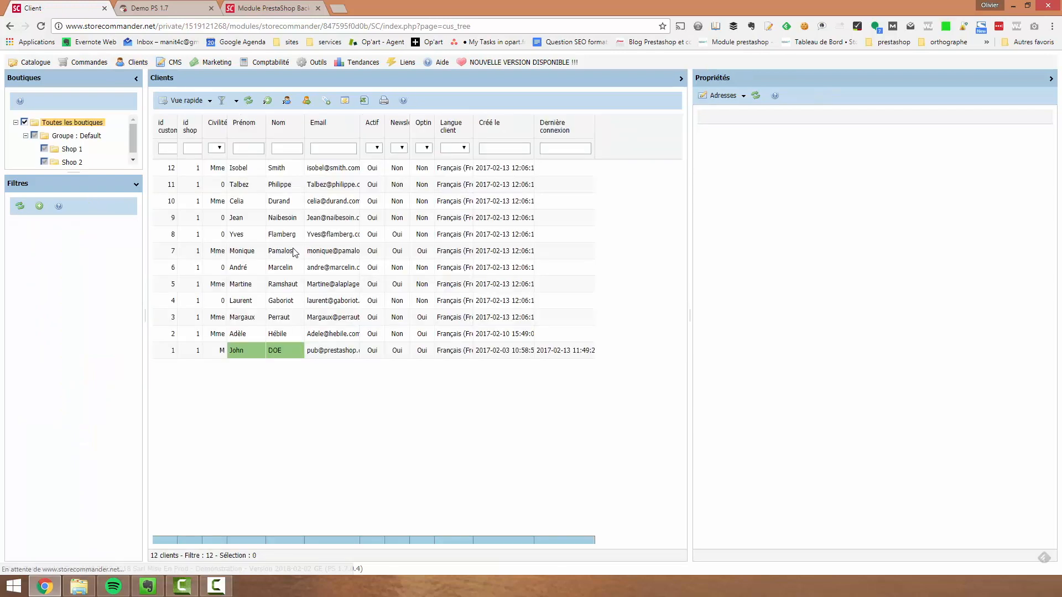
Examine the editable email and the address properties of customer 12, leave the cell and select customer 11
{"action": "double_click", "coordinate": [336, 167]}
{"action": "double_click", "coordinate": [333, 184]}
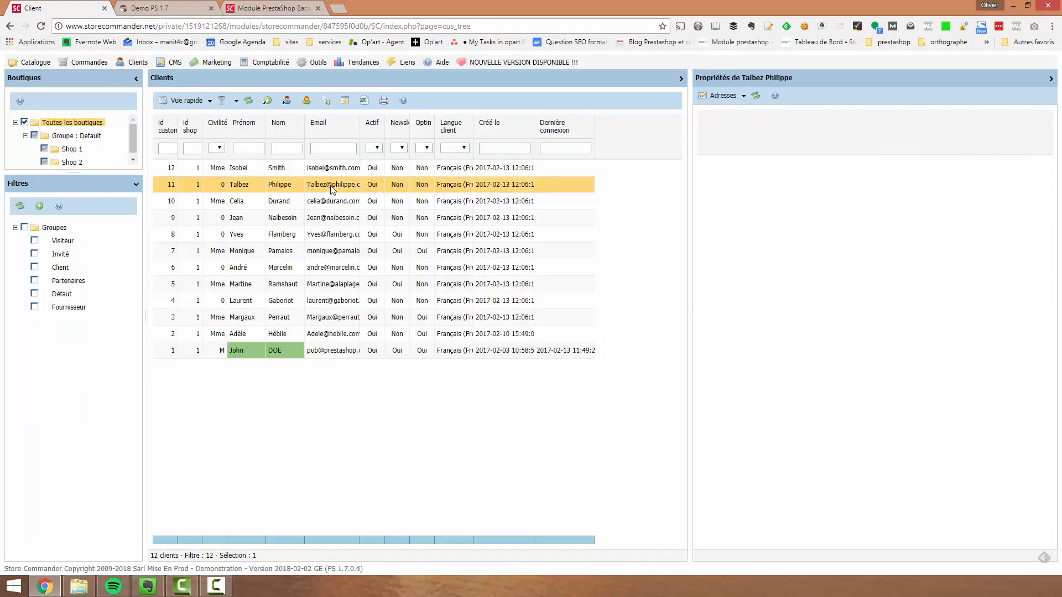
{"action": "double_click", "coordinate": [326, 167]}
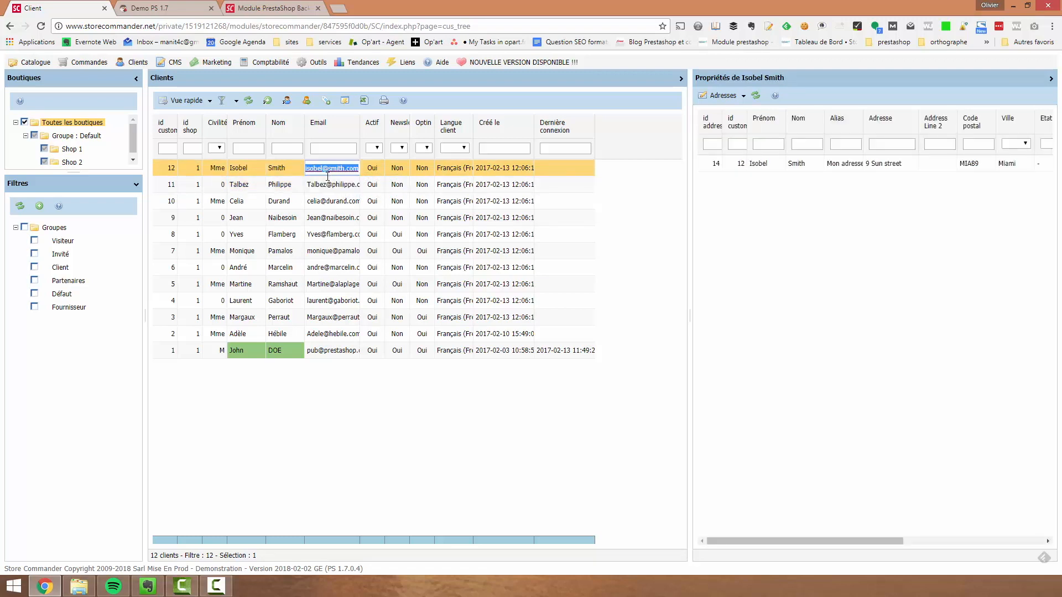
{"action": "left_click", "coordinate": [284, 170]}
{"action": "left_click", "coordinate": [287, 188]}
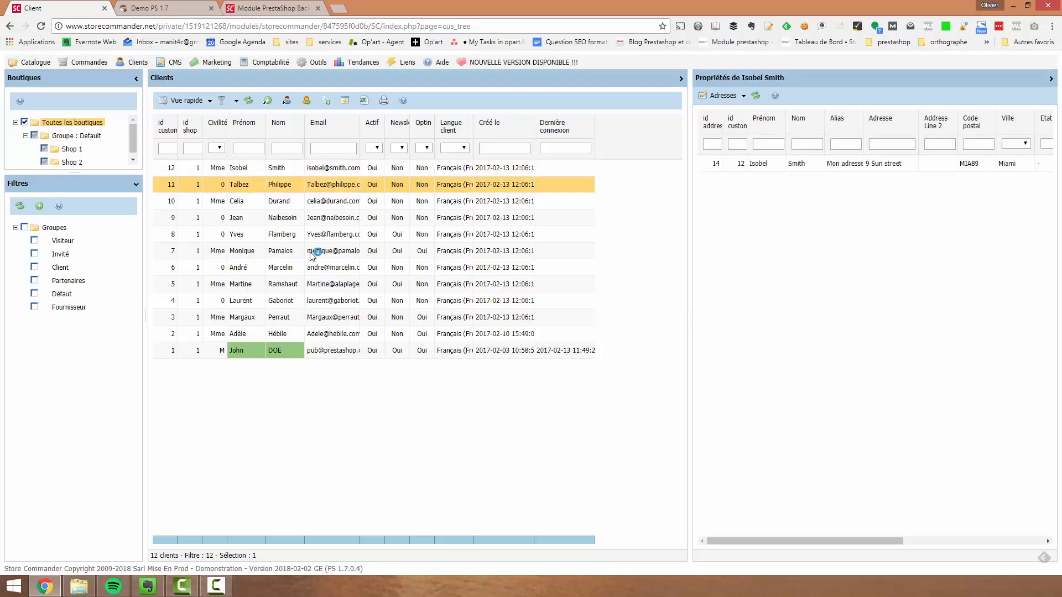